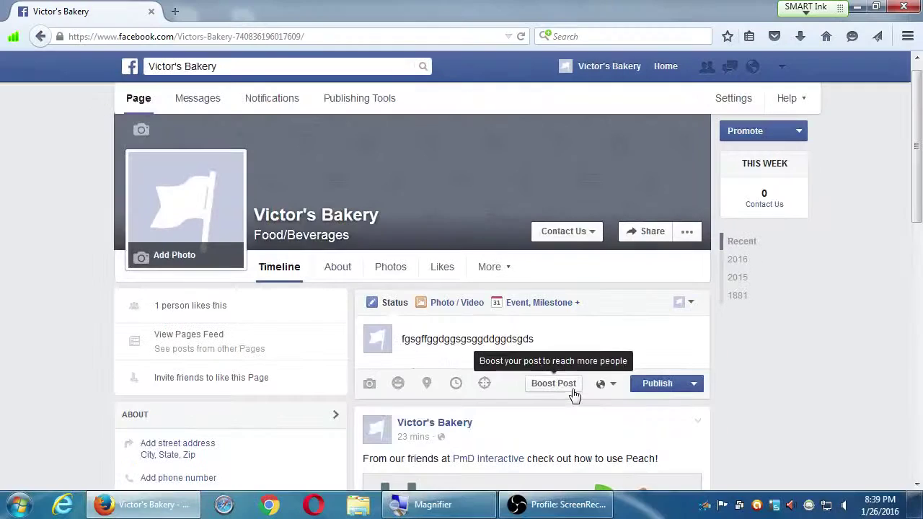
View the boost options for the unpublished draft post and close them without boosting
{"action": "left_click", "coordinate": [531, 435]}
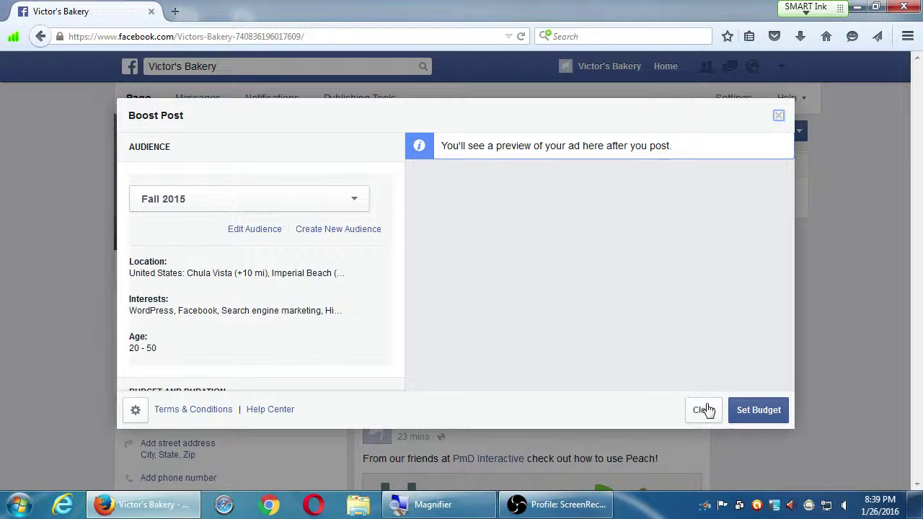
{"action": "left_click", "coordinate": [779, 115]}
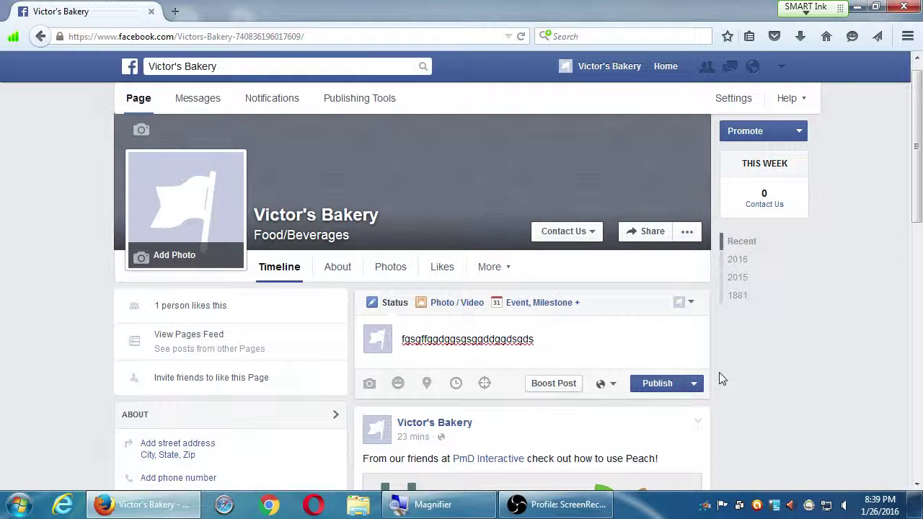
Open the boost options for the December 31, 2015 post on the page's timeline
{"action": "scroll", "coordinate": [719, 372], "scroll_direction": "down", "scroll_amount": 3}
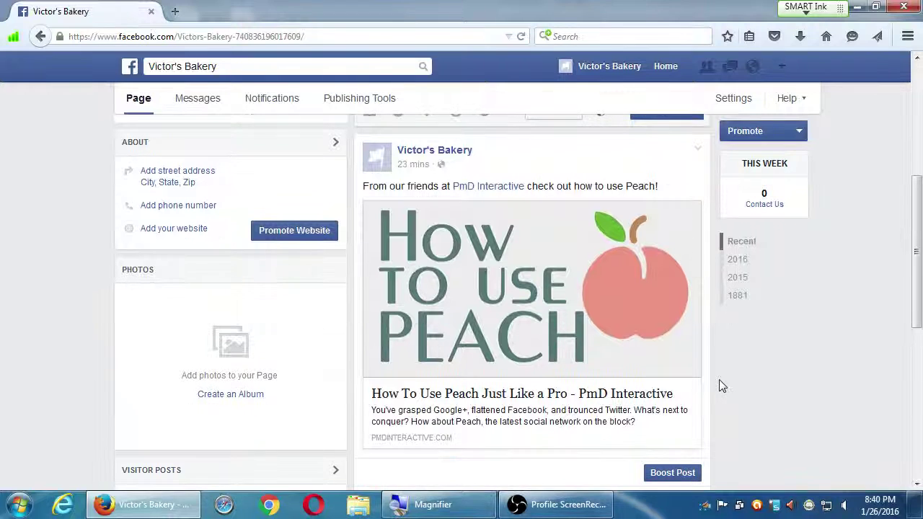
{"action": "scroll", "coordinate": [720, 390], "scroll_direction": "down", "scroll_amount": 1}
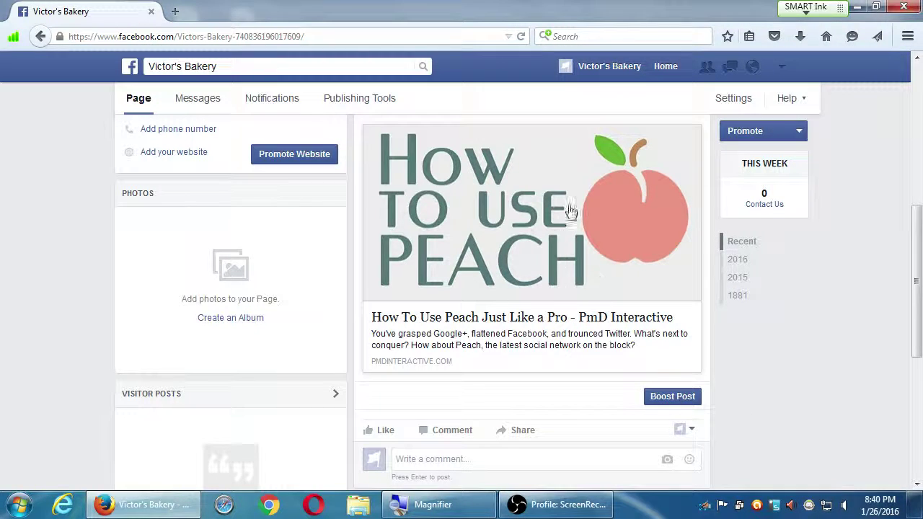
{"action": "scroll", "coordinate": [574, 289], "scroll_direction": "down", "scroll_amount": 4}
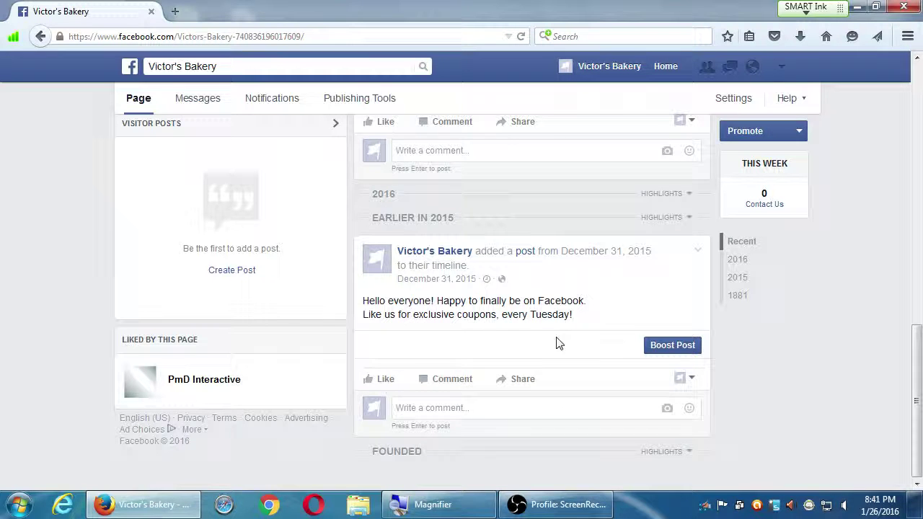
{"action": "scroll", "coordinate": [562, 295], "scroll_direction": "up", "scroll_amount": 6}
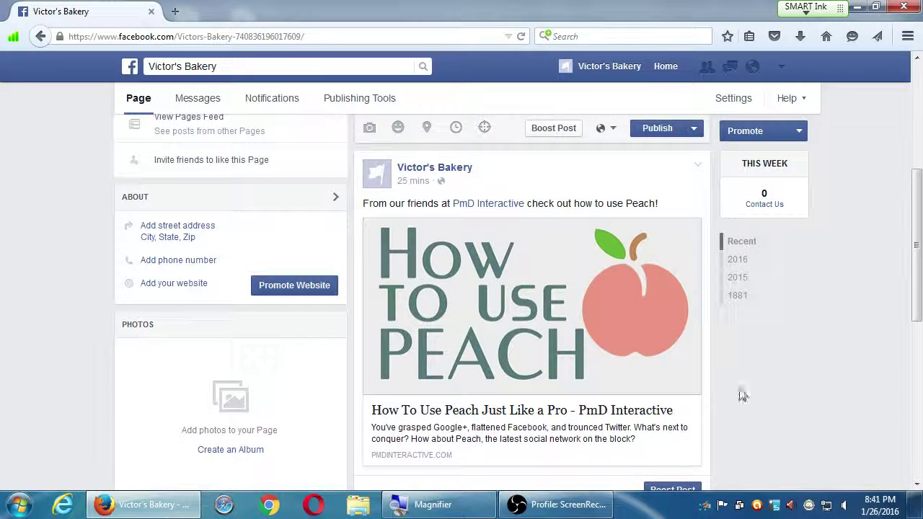
{"action": "scroll", "coordinate": [831, 397], "scroll_direction": "down", "scroll_amount": 5}
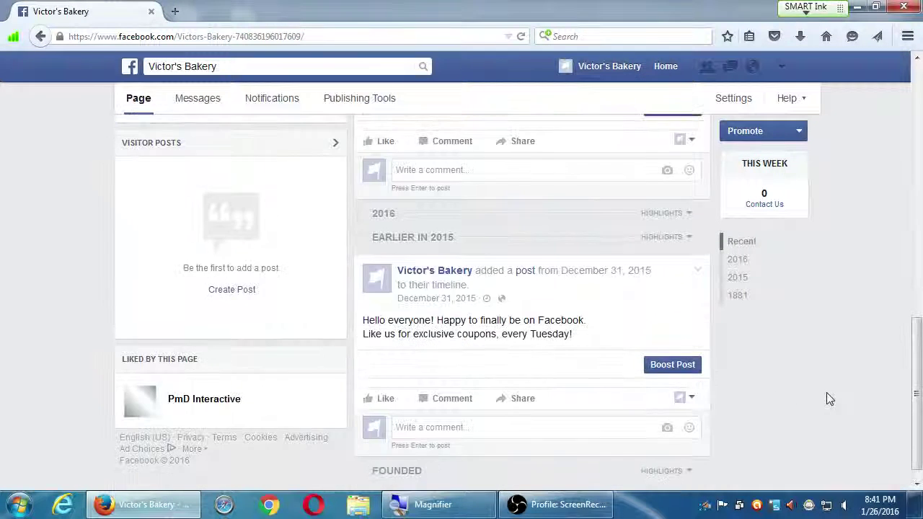
{"action": "scroll", "coordinate": [826, 392], "scroll_direction": "down", "scroll_amount": 1}
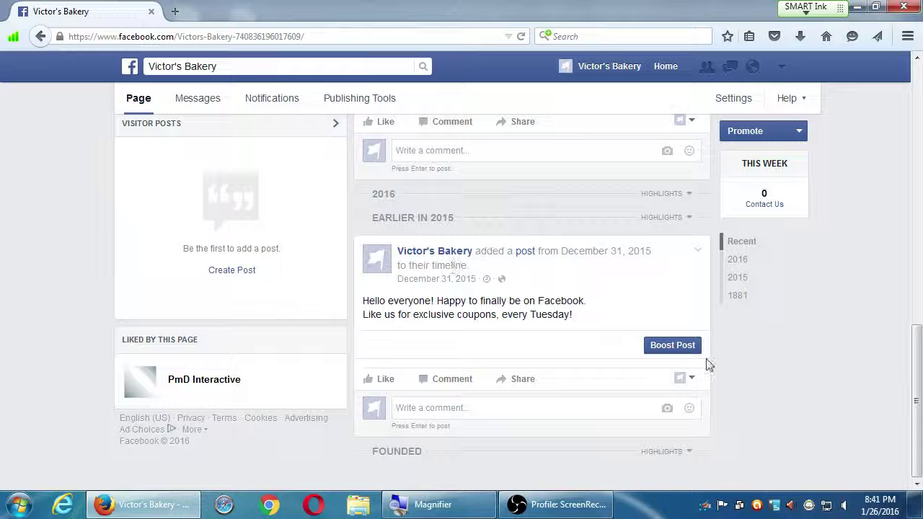
{"action": "left_click", "coordinate": [672, 346]}
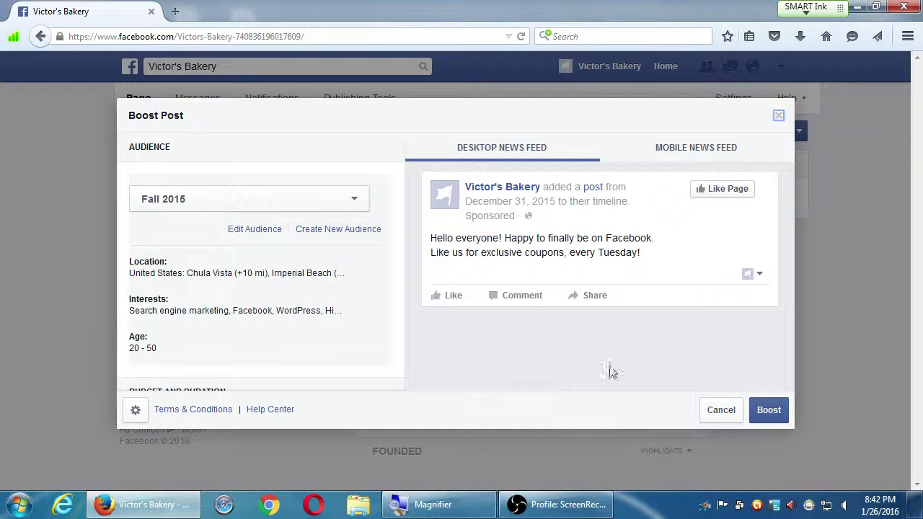
Preview the boosted post in the mobile and desktop news feeds, and look over its boost settings
{"action": "left_click", "coordinate": [682, 150]}
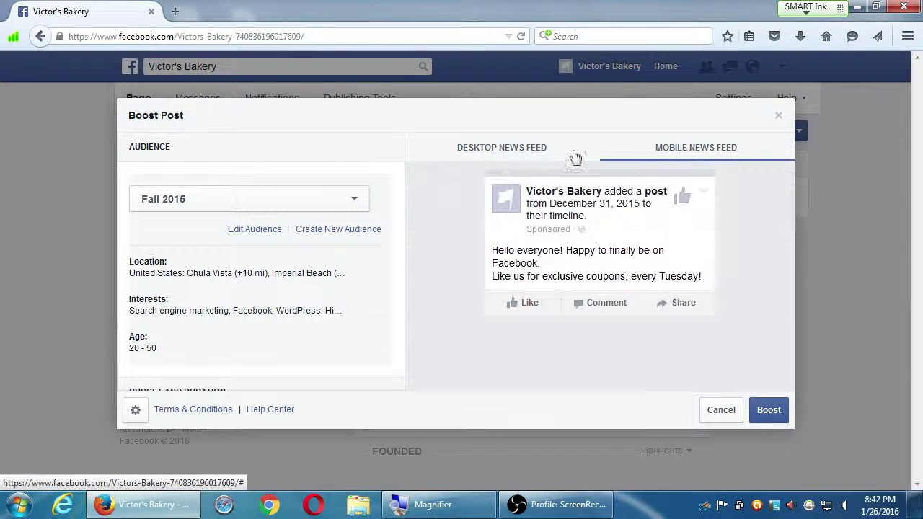
{"action": "left_click", "coordinate": [513, 150]}
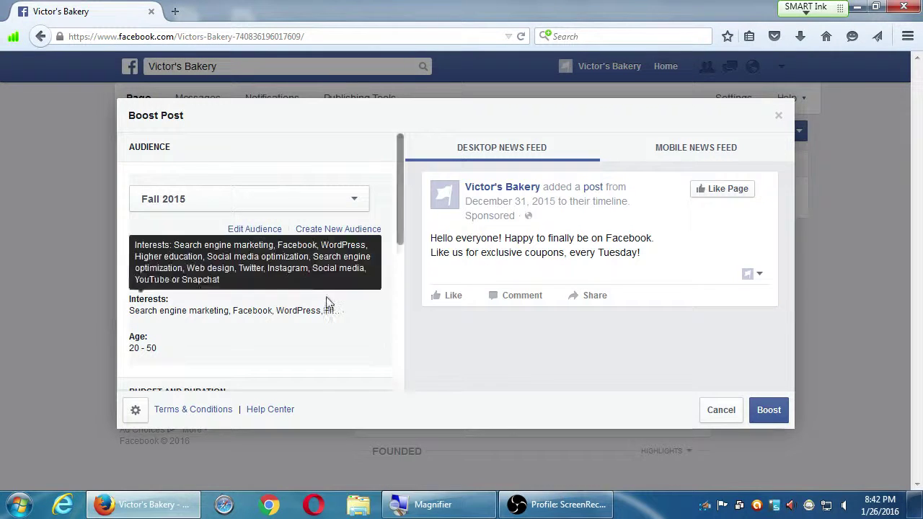
{"action": "scroll", "coordinate": [328, 302], "scroll_direction": "down", "scroll_amount": 5}
{"action": "scroll", "coordinate": [326, 303], "scroll_direction": "up", "scroll_amount": 5}
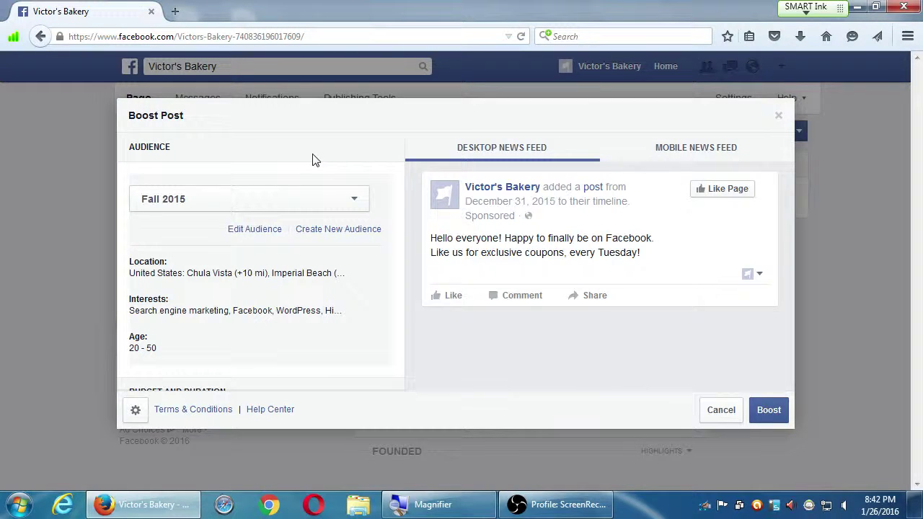
Examine the list of saved audiences and the details of the Fall 2015 audience
{"action": "left_click", "coordinate": [339, 200]}
{"action": "left_click", "coordinate": [262, 208]}
{"action": "left_click", "coordinate": [259, 208]}
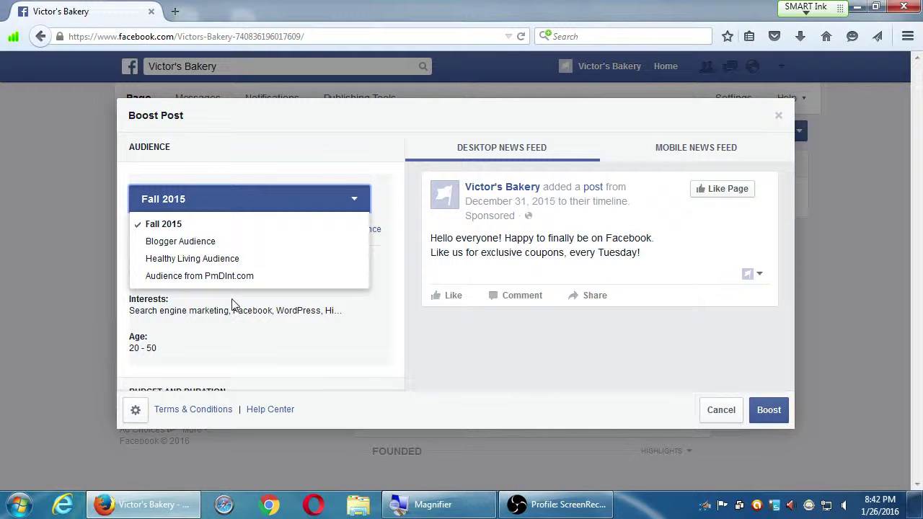
{"action": "left_click", "coordinate": [257, 169]}
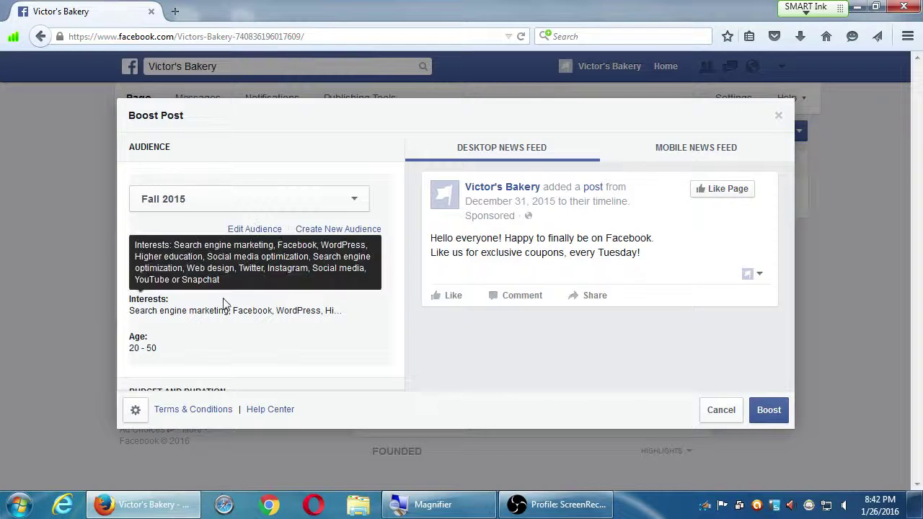
{"action": "scroll", "coordinate": [216, 303], "scroll_direction": "down", "scroll_amount": 1}
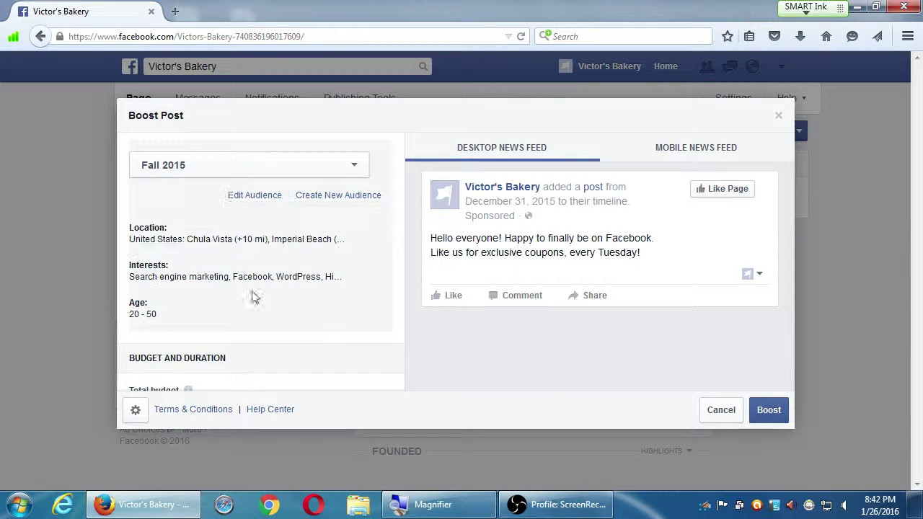
{"action": "scroll", "coordinate": [217, 310], "scroll_direction": "up", "scroll_amount": 1}
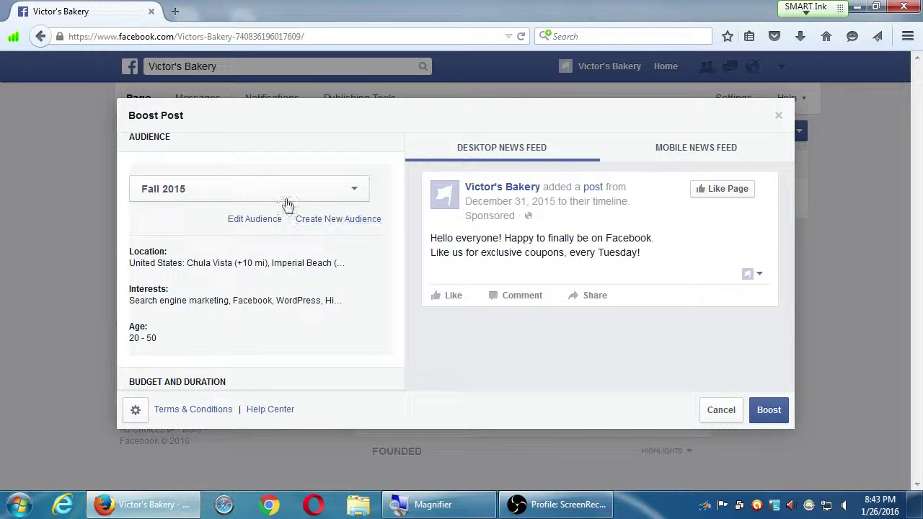
Try the Healthy Living Audience for the boost, and switch to the Blogger Audience
{"action": "left_click", "coordinate": [258, 193]}
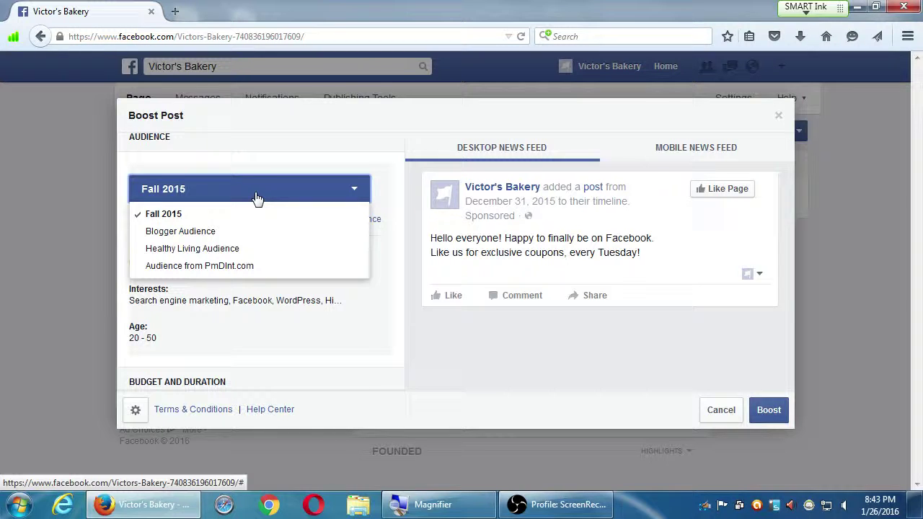
{"action": "left_click", "coordinate": [232, 249]}
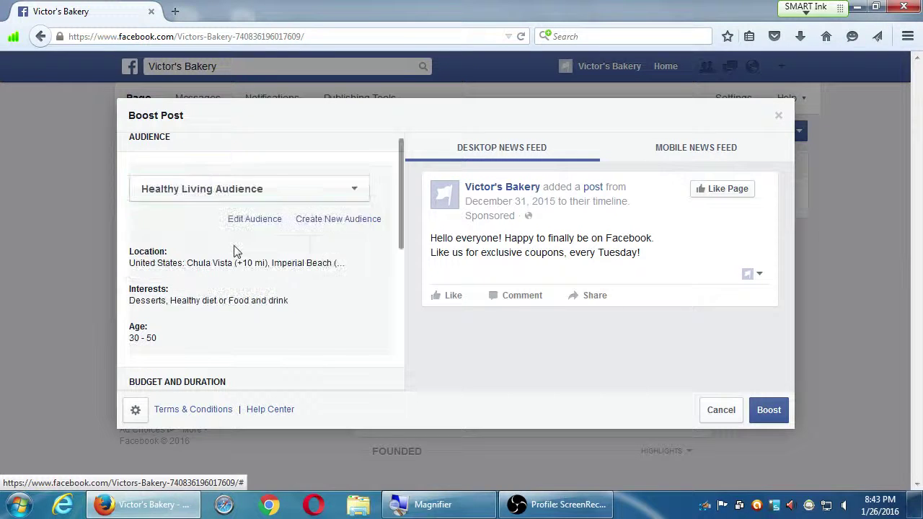
{"action": "left_click", "coordinate": [203, 207]}
{"action": "left_click", "coordinate": [200, 232]}
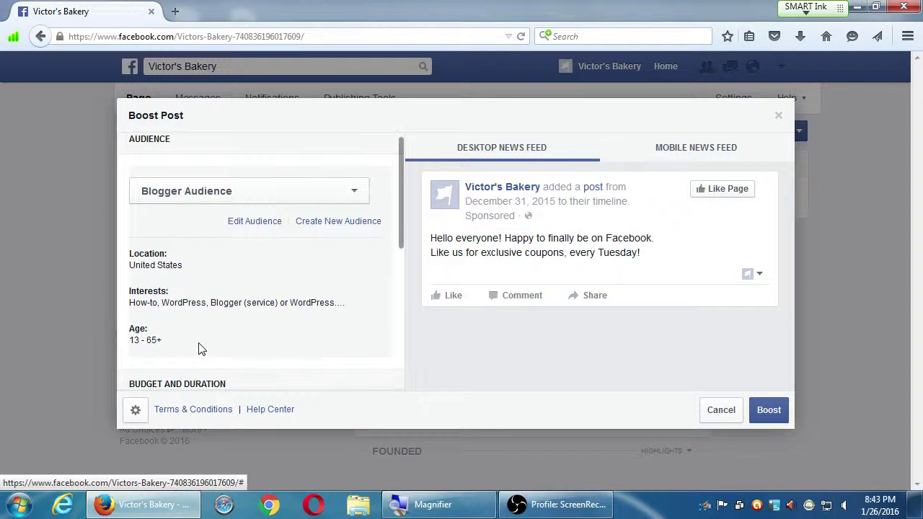
Start a new audience and clear all its prefilled interests and the United States location
{"action": "left_click", "coordinate": [340, 230]}
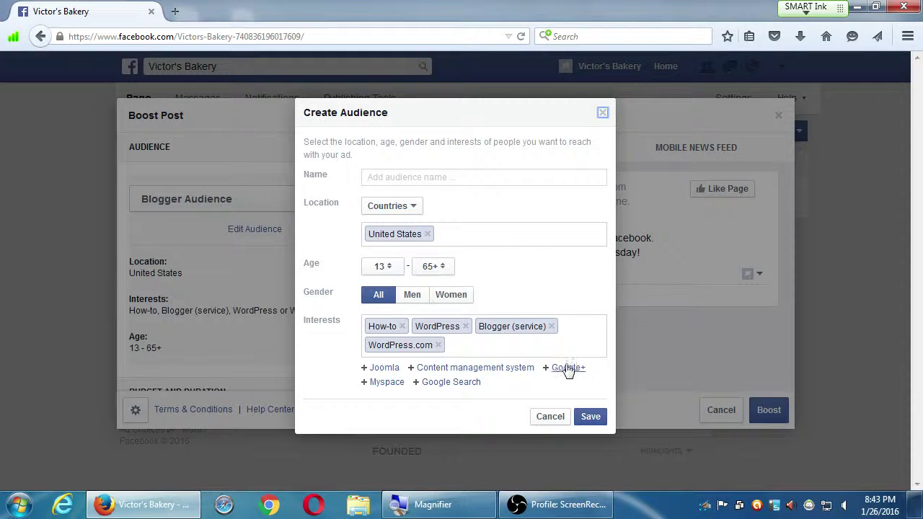
{"action": "left_click", "coordinate": [402, 326]}
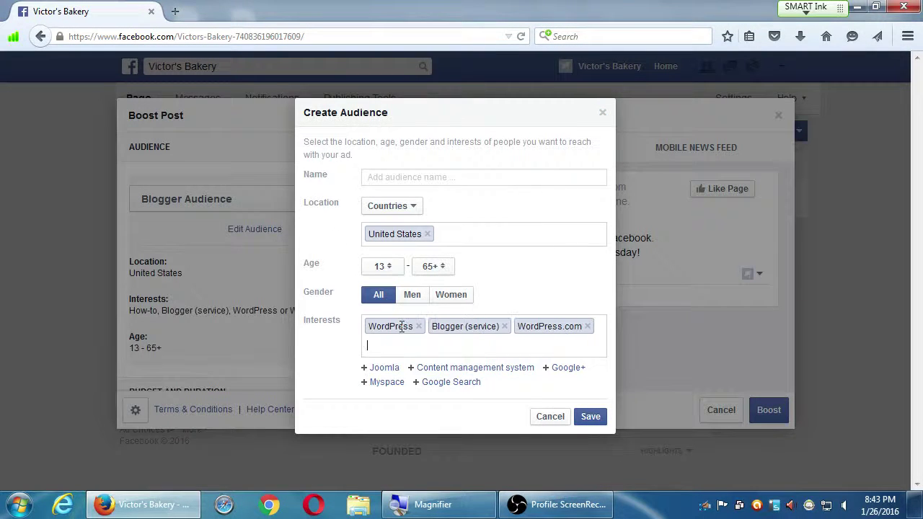
{"action": "left_click", "coordinate": [416, 326]}
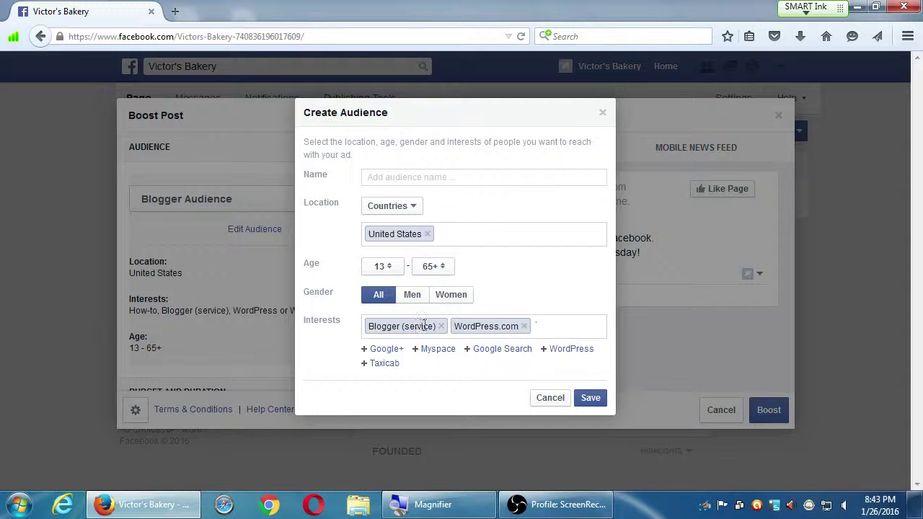
{"action": "left_click", "coordinate": [440, 328]}
{"action": "left_click", "coordinate": [439, 327]}
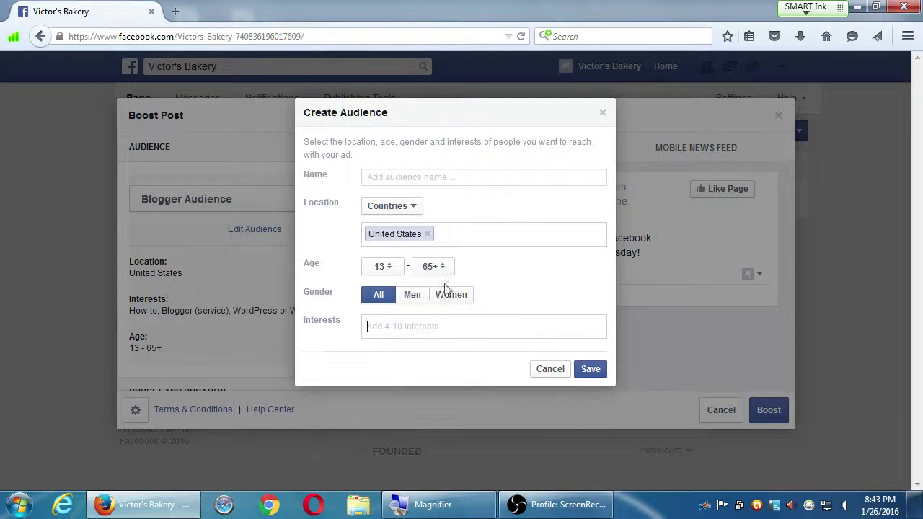
{"action": "left_click", "coordinate": [427, 234]}
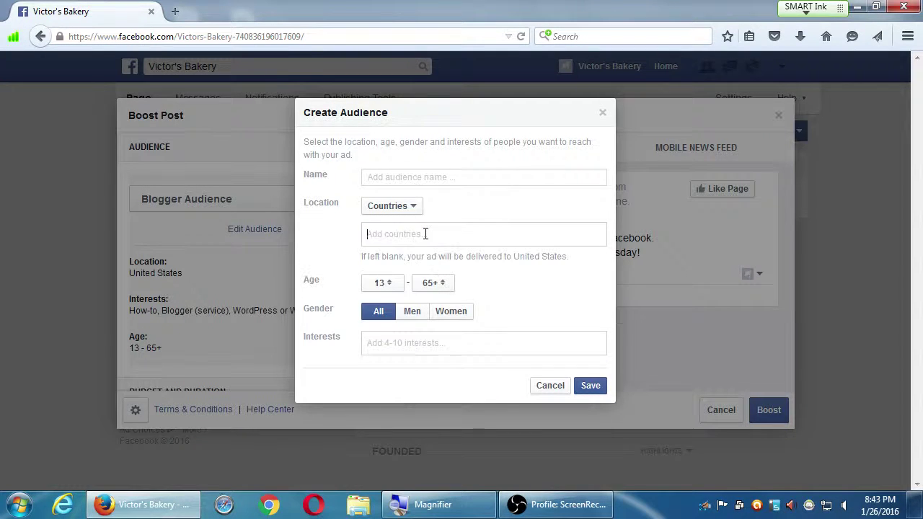
Enter "Well-to-do Clien ts" as the new audience's name and copy that text
{"action": "left_click", "coordinate": [454, 177]}
{"action": "type", "text": "Well"}
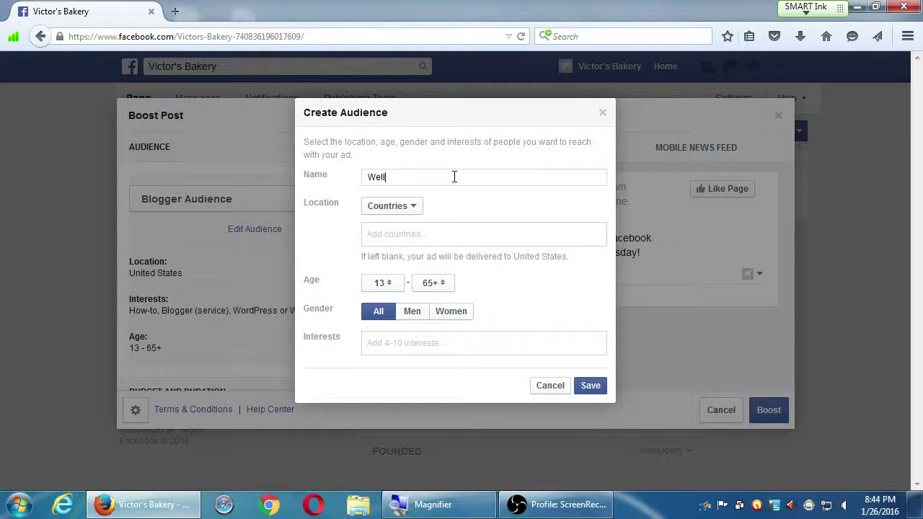
{"action": "type", "text": "-to-do Clien ts"}
{"action": "key", "text": "ctrl+a"}
{"action": "key", "text": "ctrl+c"}
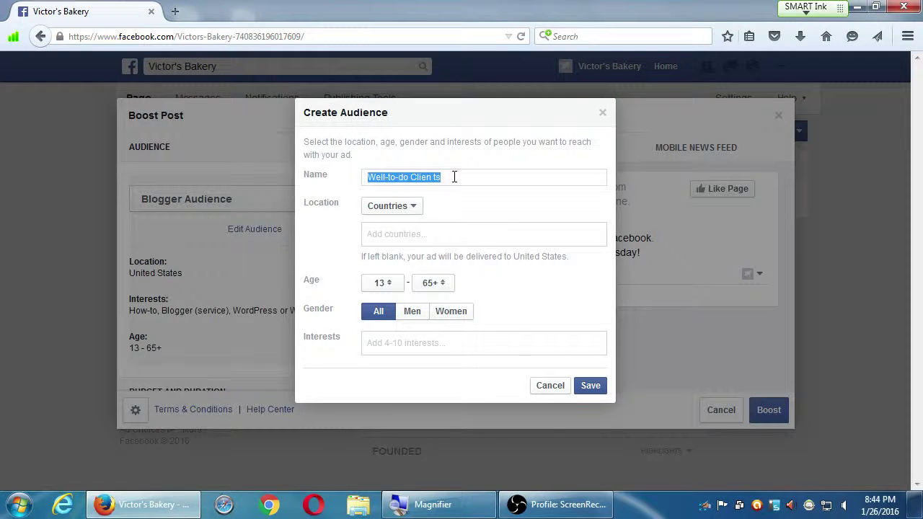
Try "Richville" as the audience name and erase it again
{"action": "type", "text": "Richville"}
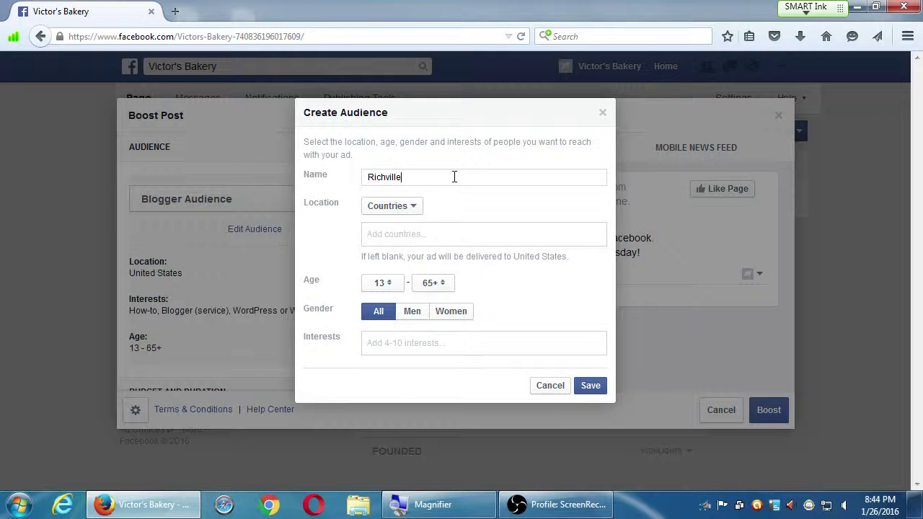
{"action": "key", "text": "BackSpace"}
{"action": "key", "text": "BackSpace"}
{"action": "key", "text": "BackSpace"}
{"action": "key", "text": "BackSpace"}
{"action": "key", "text": "BackSpace"}
{"action": "key", "text": "BackSpace"}
{"action": "key", "text": "BackSpace"}
{"action": "key", "text": "BackSpace"}
{"action": "key", "text": "BackSpace"}
Paste the copied audience name back and correct its spelling to "Well-to-do Clients"
{"action": "key", "text": "ctrl+v"}
{"action": "key", "text": "ctrl+a"}
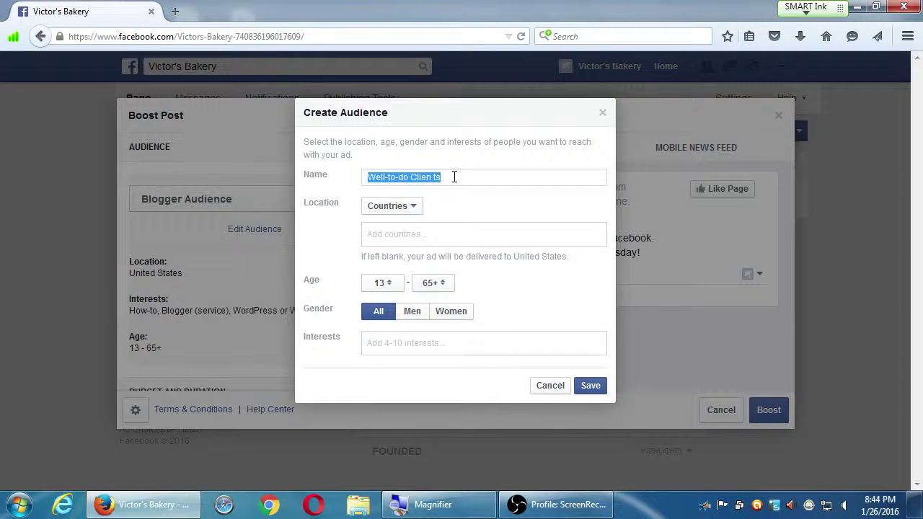
{"action": "left_click", "coordinate": [454, 176]}
{"action": "key", "text": "Left"}
{"action": "key", "text": "Left"}
{"action": "key", "text": "BackSpace"}
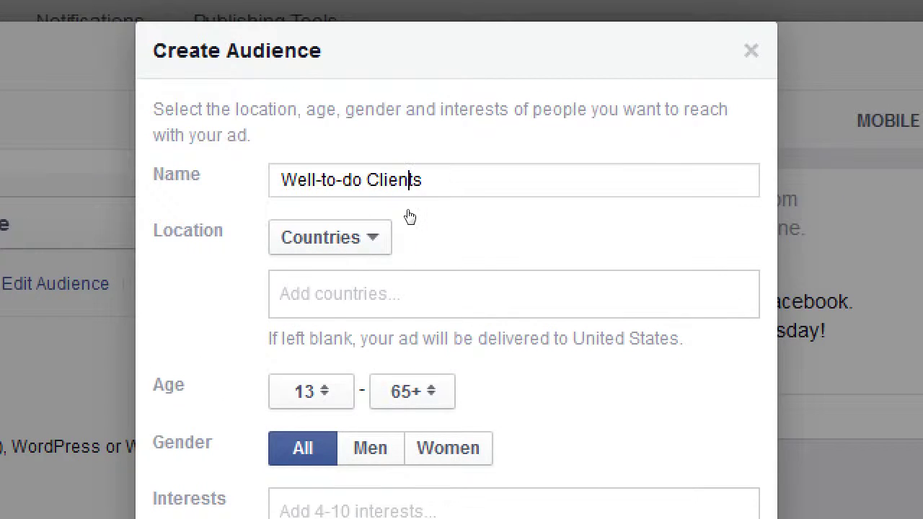
Switch the audience's location type to States/Provinces and add California
{"action": "left_click", "coordinate": [424, 200]}
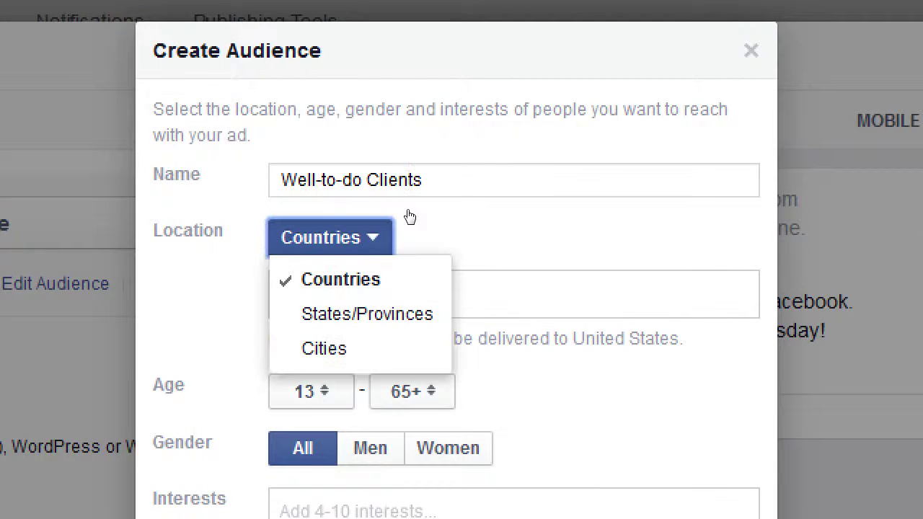
{"action": "key", "text": "Down"}
{"action": "key", "text": "Down"}
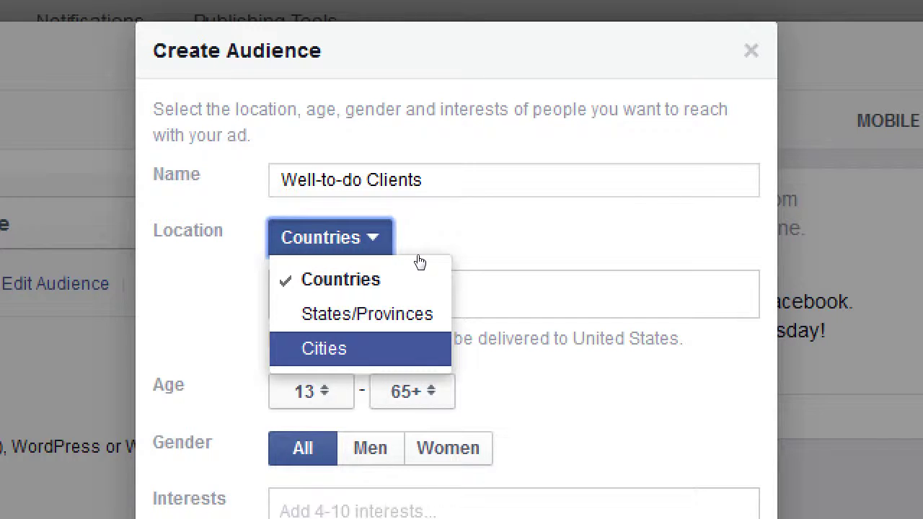
{"action": "key", "text": "Up"}
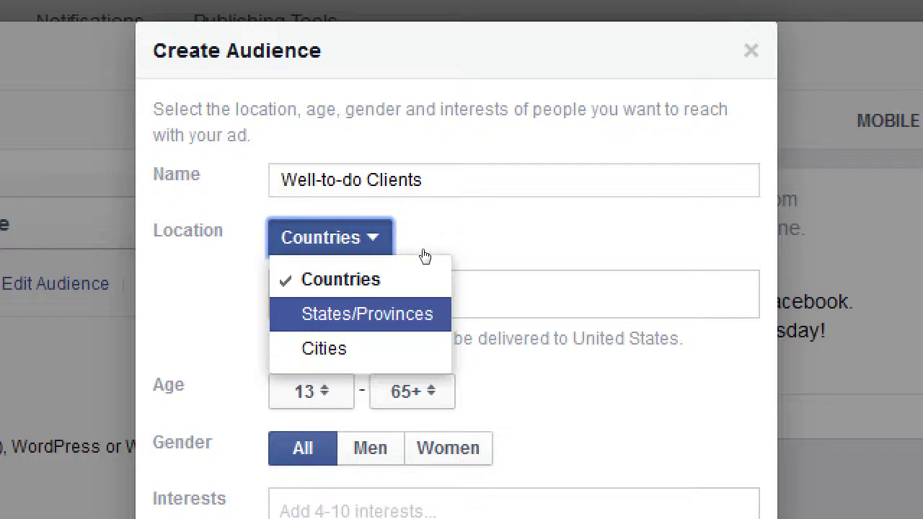
{"action": "key", "text": "Return"}
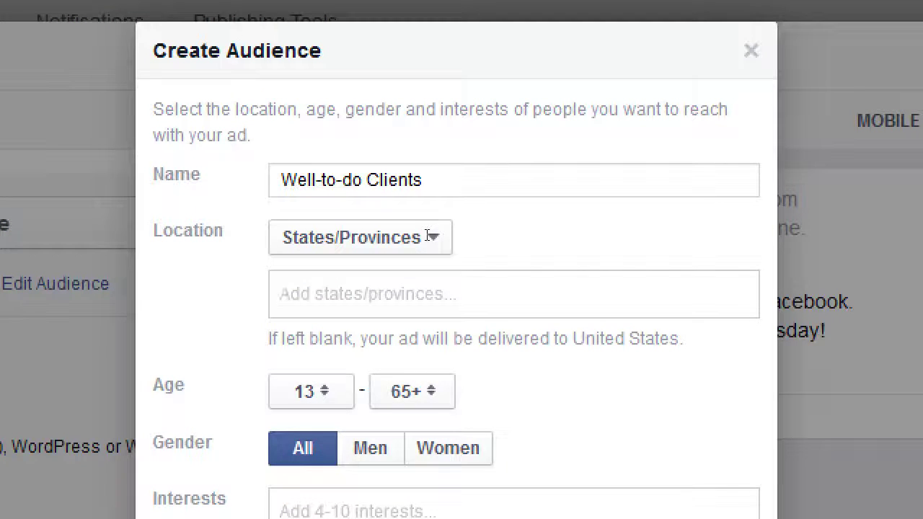
{"action": "type", "text": "cali"}
{"action": "key", "text": "Return"}
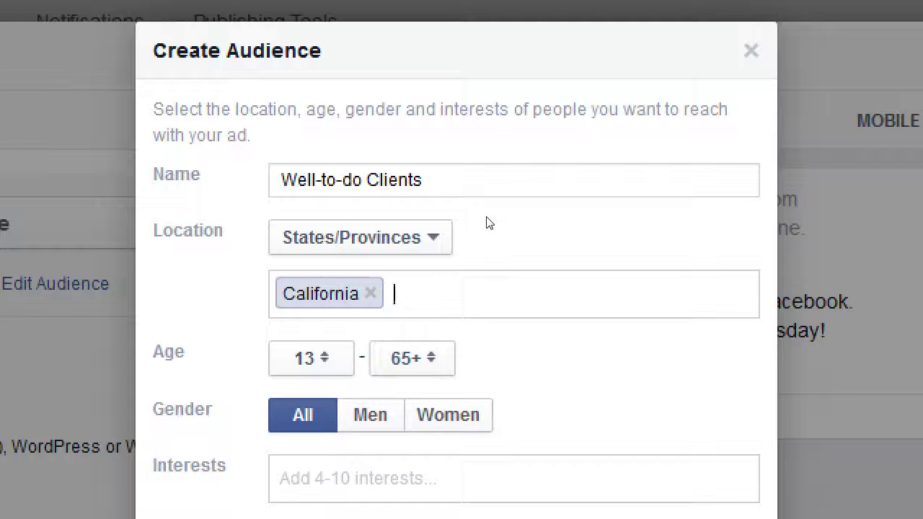
Try Oregon as a second state in the audience location and remove it again
{"action": "type", "text": "or"}
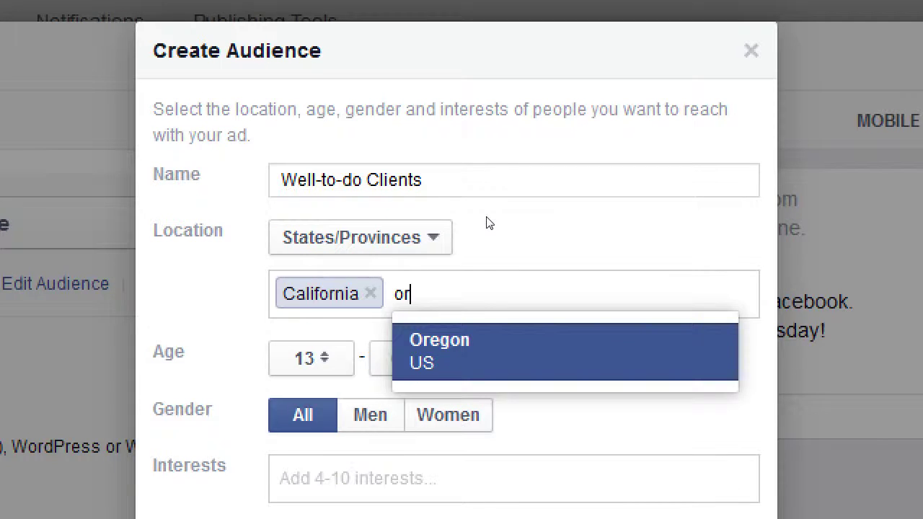
{"action": "key", "text": "Return"}
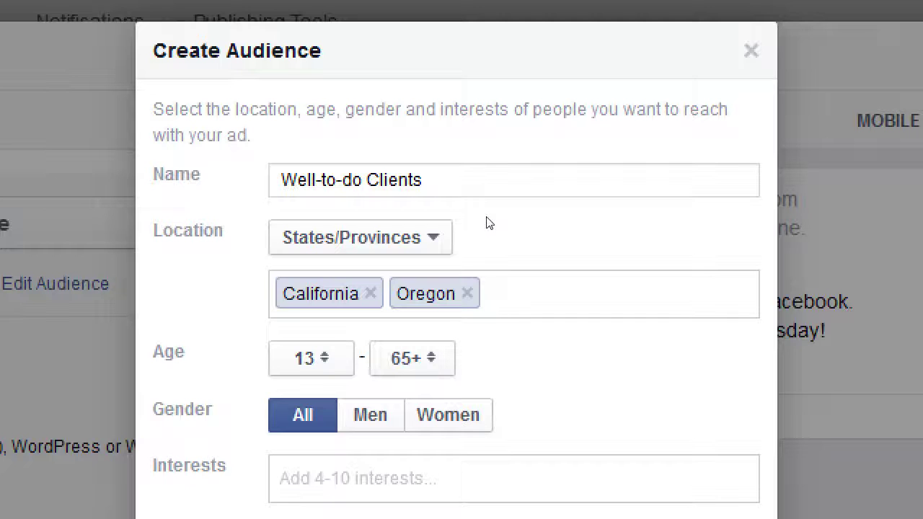
{"action": "key", "text": "BackSpace"}
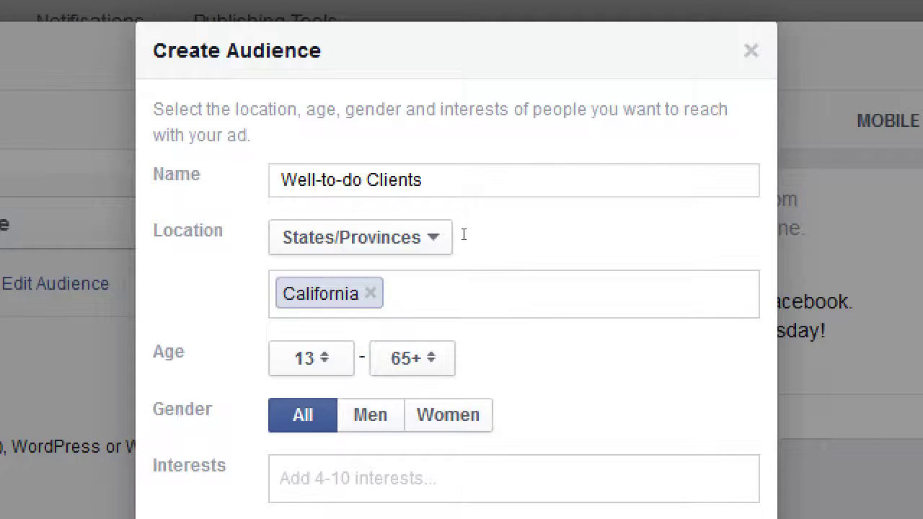
Set the audience's minimum age to 35
{"action": "key", "text": "Tab"}
{"action": "key", "text": "alt+Down"}
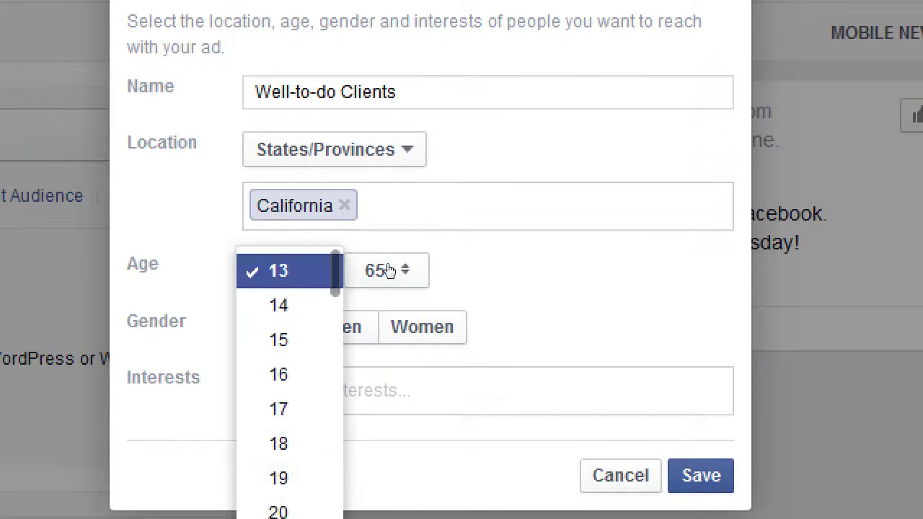
{"action": "key", "text": "Down"}
{"action": "key", "text": "Up"}
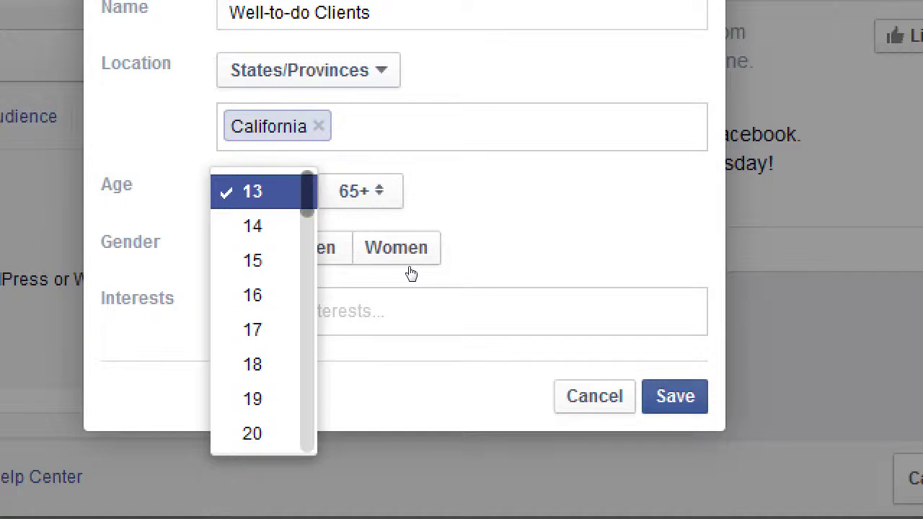
{"action": "key", "text": "Down"}
{"action": "key", "text": "Down"}
{"action": "key", "text": "Down"}
{"action": "key", "text": "Down"}
{"action": "key", "text": "Down"}
{"action": "key", "text": "Down"}
{"action": "key", "text": "Down"}
{"action": "key", "text": "Down"}
{"action": "key", "text": "Down"}
{"action": "key", "text": "Down"}
{"action": "key", "text": "Down"}
{"action": "key", "text": "Down"}
{"action": "key", "text": "Down"}
{"action": "key", "text": "Down"}
{"action": "key", "text": "Down"}
{"action": "key", "text": "Down"}
{"action": "key", "text": "Down"}
{"action": "key", "text": "Down"}
{"action": "key", "text": "Down"}
{"action": "key", "text": "Down"}
{"action": "key", "text": "Up"}
{"action": "key", "text": "Up"}
{"action": "key", "text": "Down"}
{"action": "key", "text": "Return"}
Set the audience's maximum age to 45
{"action": "key", "text": "Tab"}
{"action": "key", "text": "alt+Down"}
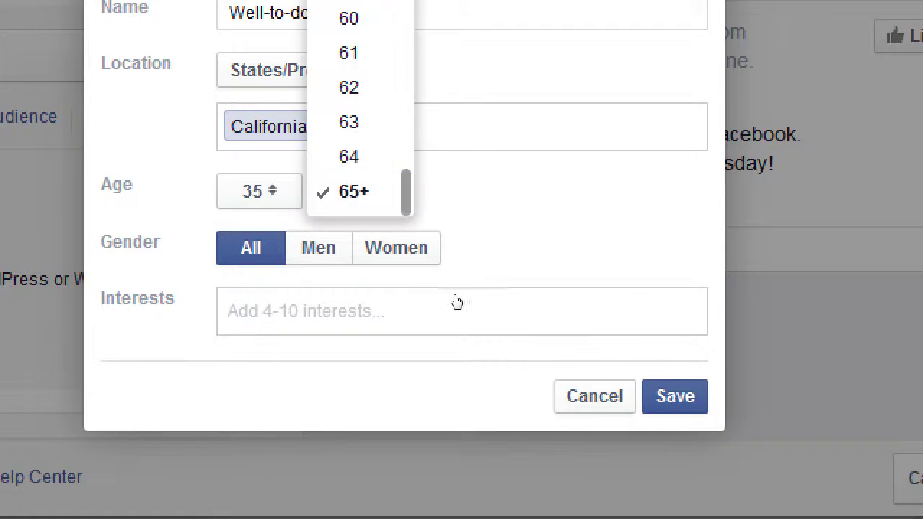
{"action": "key", "text": "Up"}
{"action": "key", "text": "Up"}
{"action": "key", "text": "Up"}
{"action": "key", "text": "Up"}
{"action": "key", "text": "Up"}
{"action": "key", "text": "Up"}
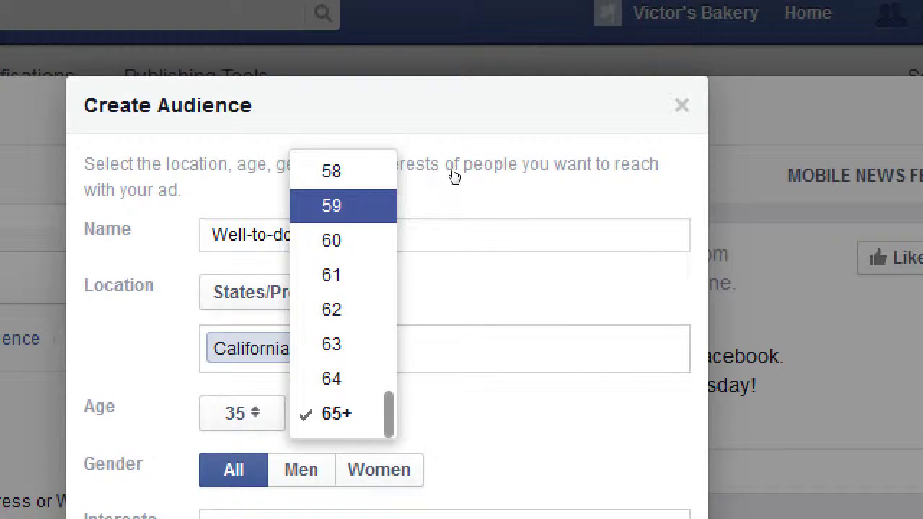
{"action": "key", "text": "Up"}
{"action": "key", "text": "Up"}
{"action": "key", "text": "Up"}
{"action": "key", "text": "Up"}
{"action": "key", "text": "Up"}
{"action": "key", "text": "Up"}
{"action": "key", "text": "Up"}
{"action": "key", "text": "Up"}
{"action": "key", "text": "Up"}
{"action": "key", "text": "Up"}
{"action": "key", "text": "Up"}
{"action": "key", "text": "Up"}
{"action": "key", "text": "Up"}
{"action": "key", "text": "Up"}
{"action": "key", "text": "Up"}
{"action": "key", "text": "Up"}
{"action": "key", "text": "Down"}
{"action": "key", "text": "Down"}
{"action": "key", "text": "Return"}
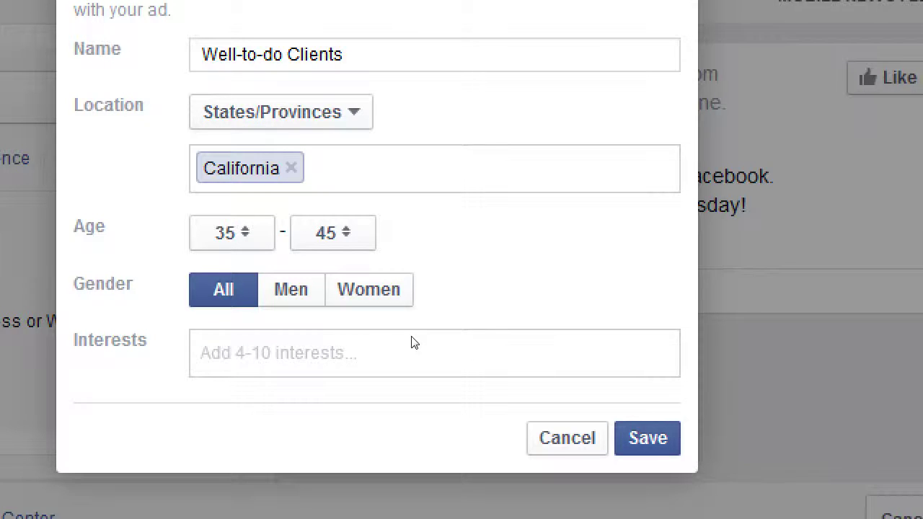
Search the interests for "cooking" and add Cooking Channel to the audience
{"action": "left_click", "coordinate": [422, 330]}
{"action": "type", "text": "cooking"}
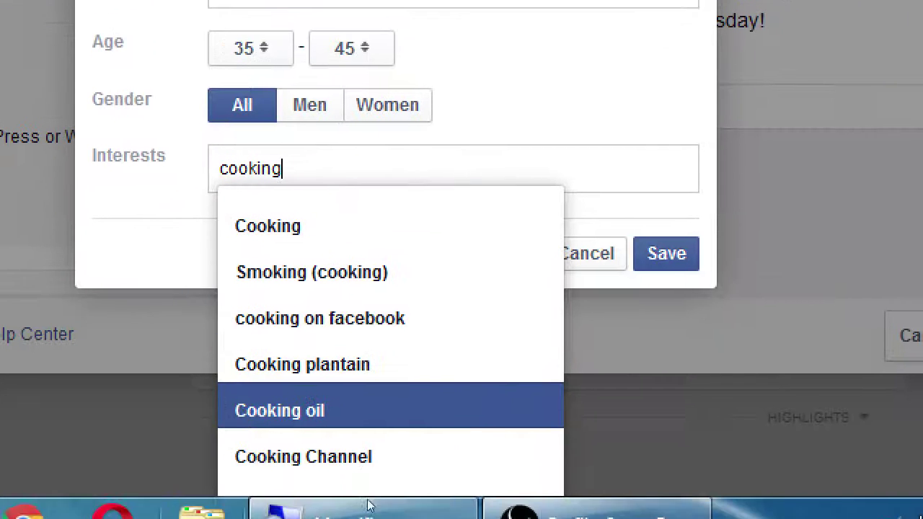
{"action": "key", "text": "Down"}
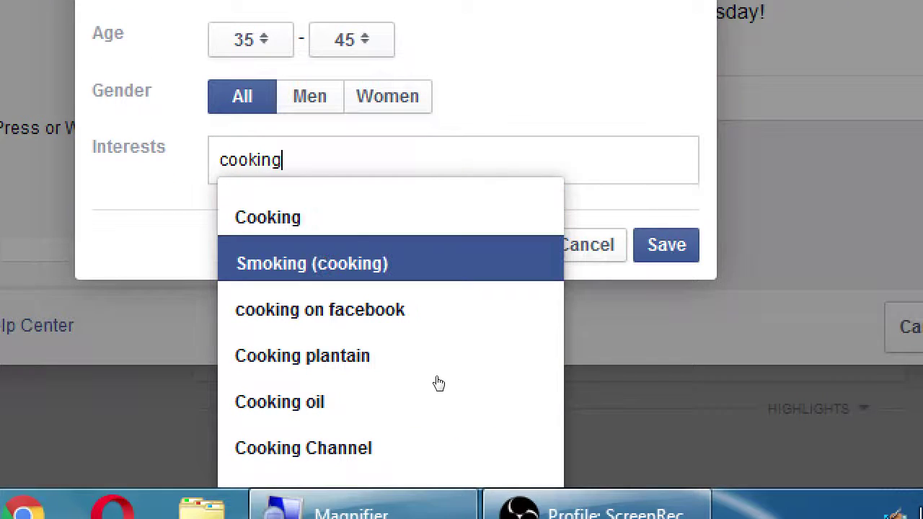
{"action": "key", "text": "Down"}
{"action": "key", "text": "Down"}
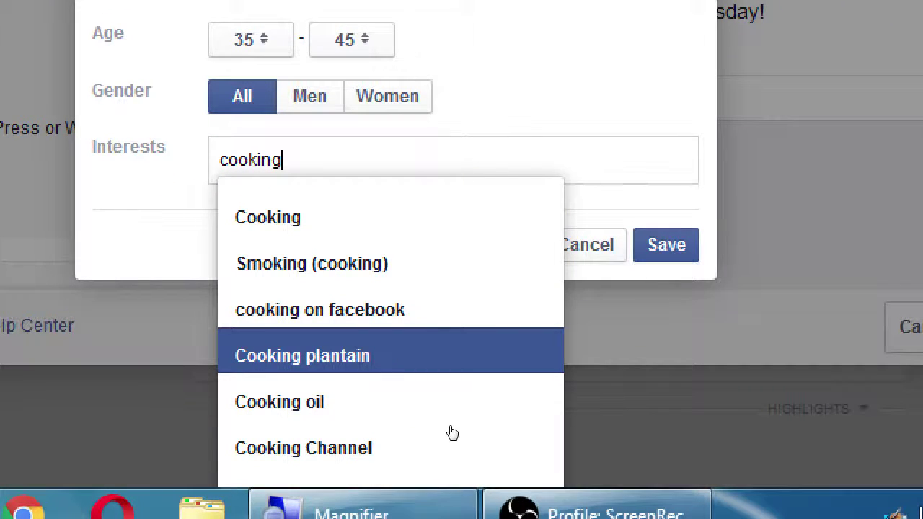
{"action": "key", "text": "Down"}
{"action": "key", "text": "Down"}
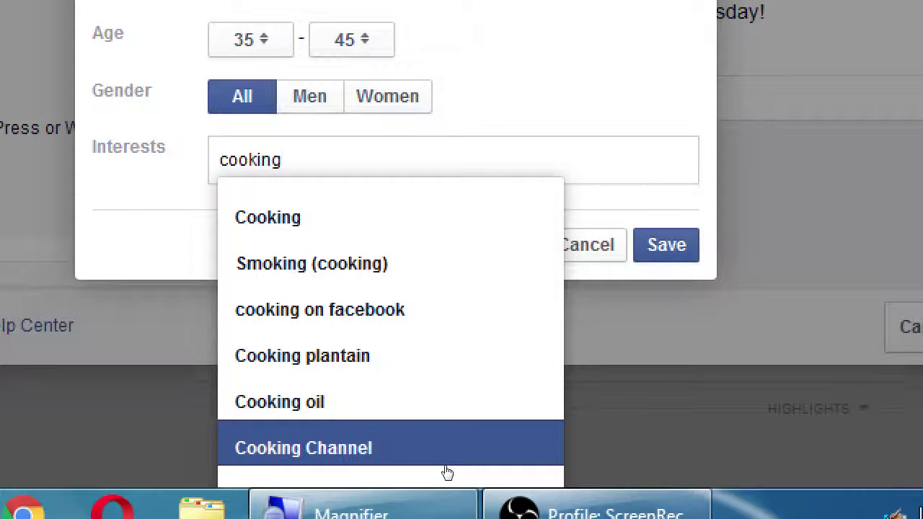
{"action": "key", "text": "Return"}
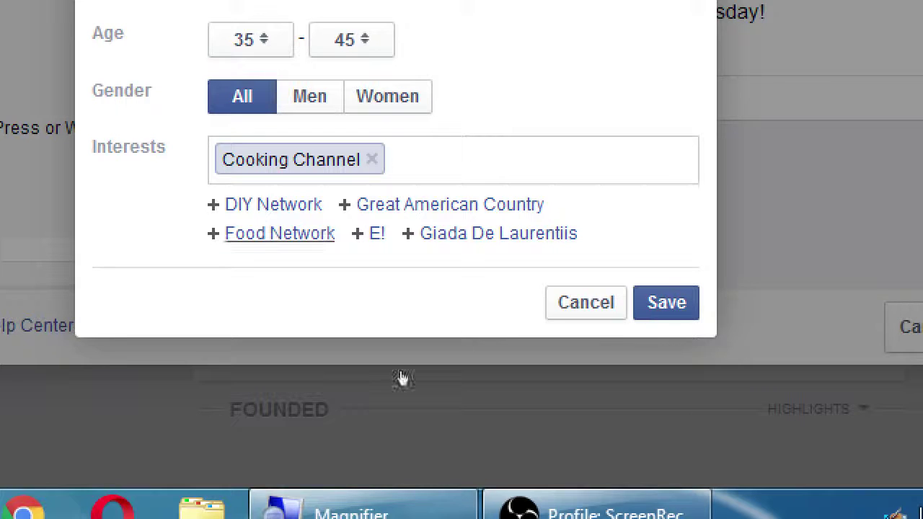
Add Food Network, Travel Channel and Chocolate Cakes as further interests and save the audience
{"action": "left_click", "coordinate": [280, 232]}
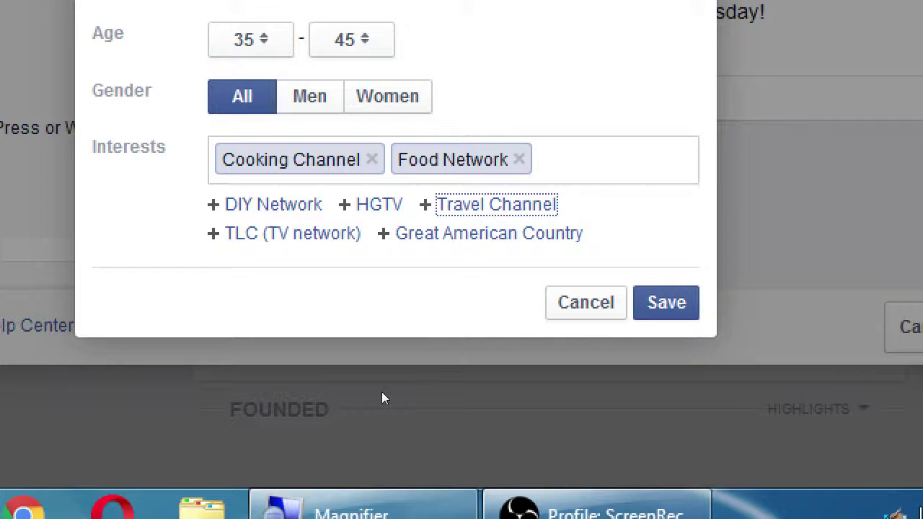
{"action": "key", "text": "Return"}
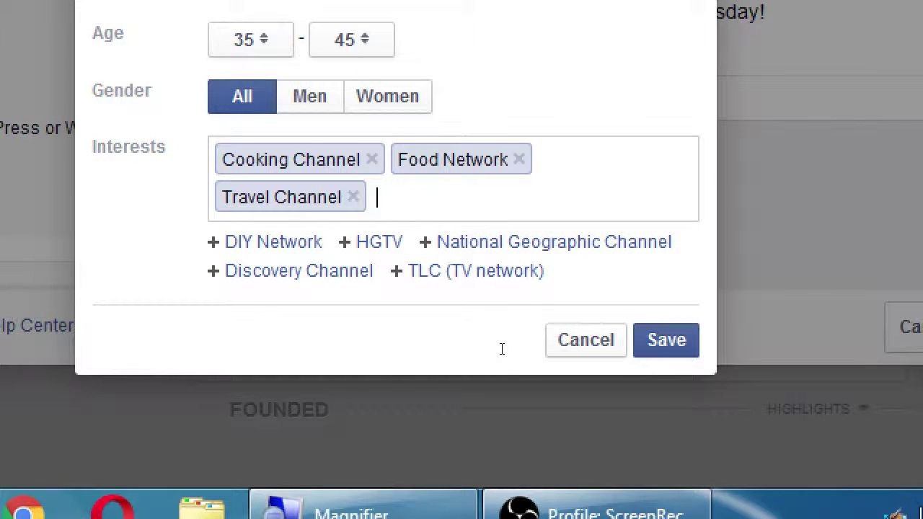
{"action": "type", "text": "cakes"}
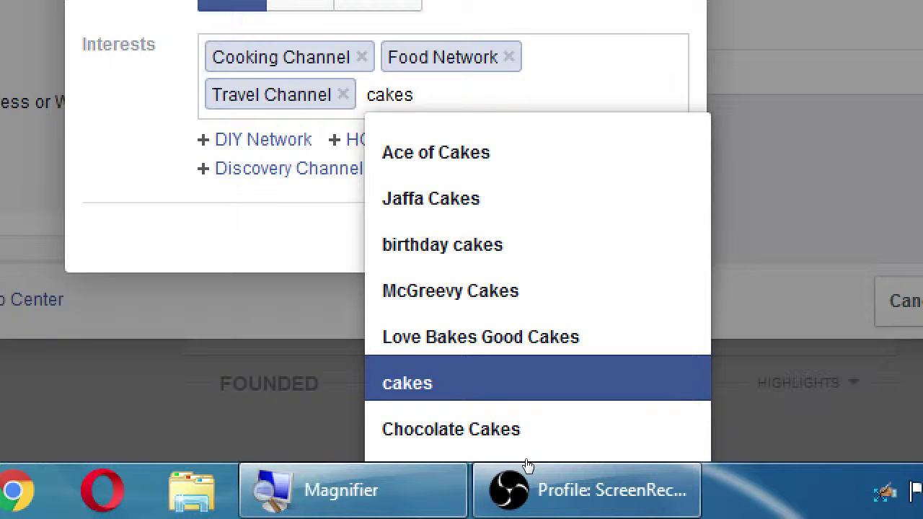
{"action": "left_click", "coordinate": [527, 463]}
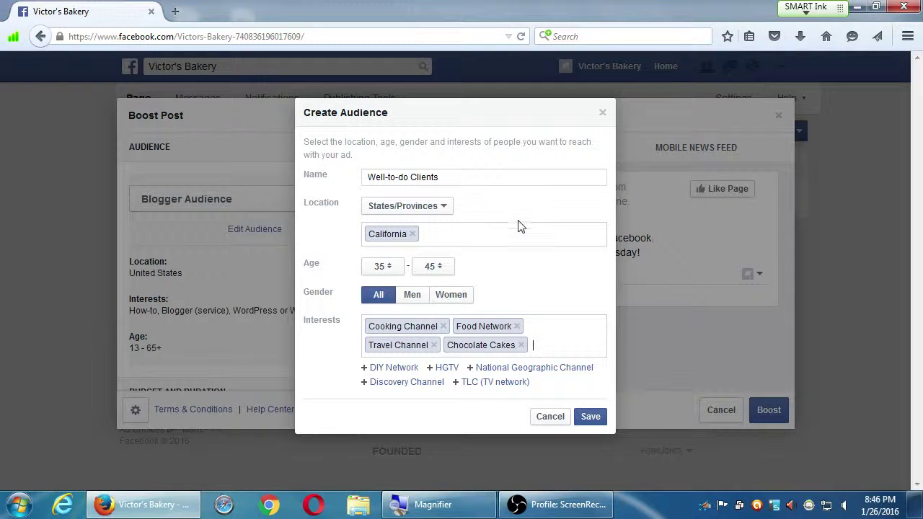
{"action": "left_click", "coordinate": [590, 416]}
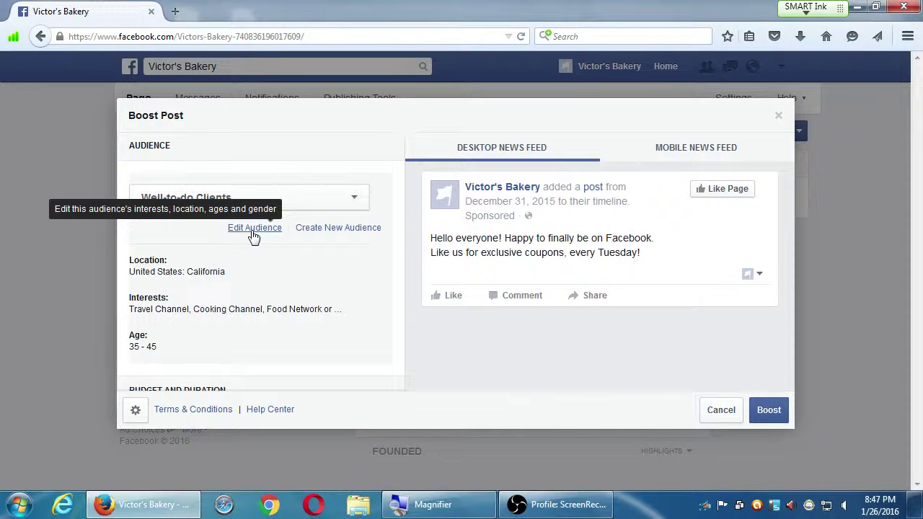
Review the saved audience's summary, and open and dismiss another new audience form
{"action": "scroll", "coordinate": [400, 286], "scroll_direction": "down", "scroll_amount": 2}
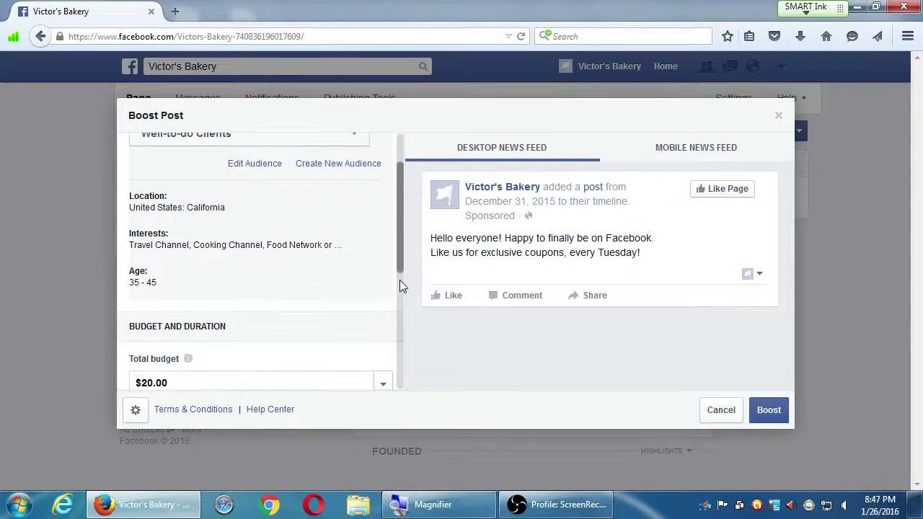
{"action": "scroll", "coordinate": [399, 285], "scroll_direction": "up", "scroll_amount": 2}
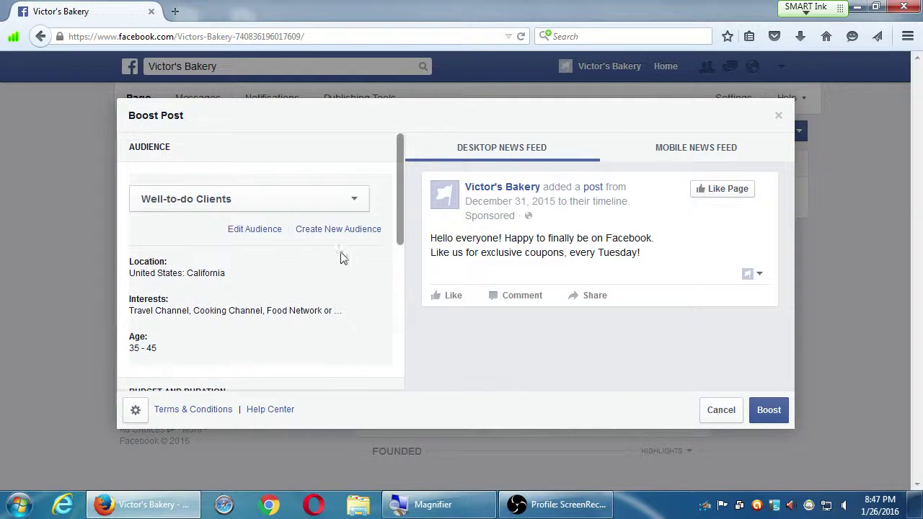
{"action": "left_click", "coordinate": [325, 233]}
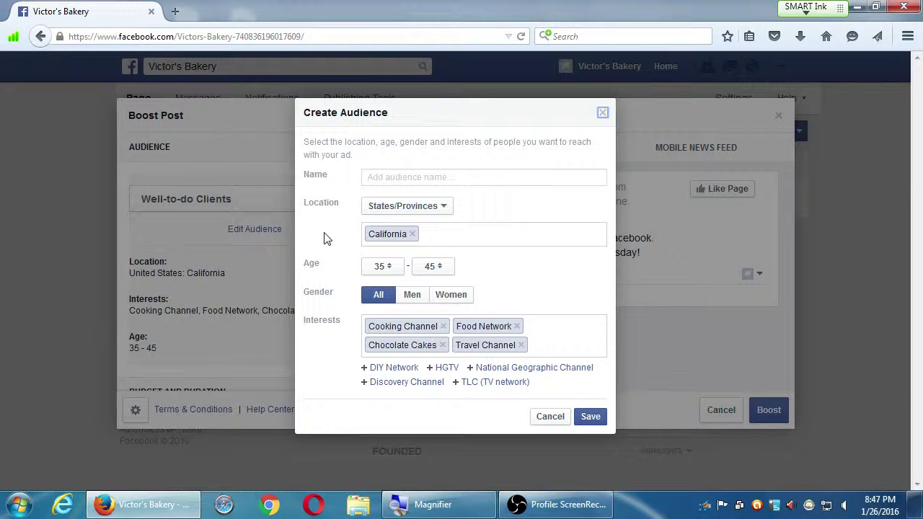
{"action": "key", "text": "Escape"}
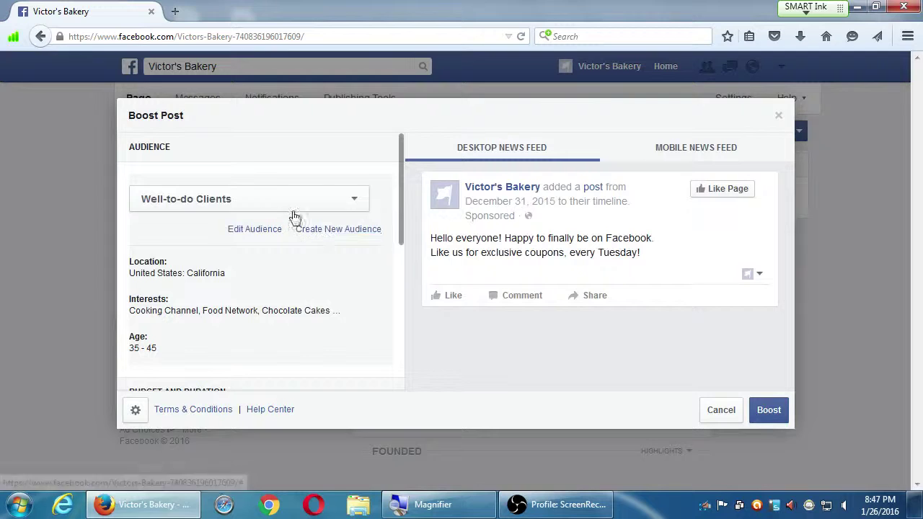
Cancel this boost and view the saved audiences offered for boosting the "How To Use Peach" post, cancelling that boost too
{"action": "left_click", "coordinate": [719, 410]}
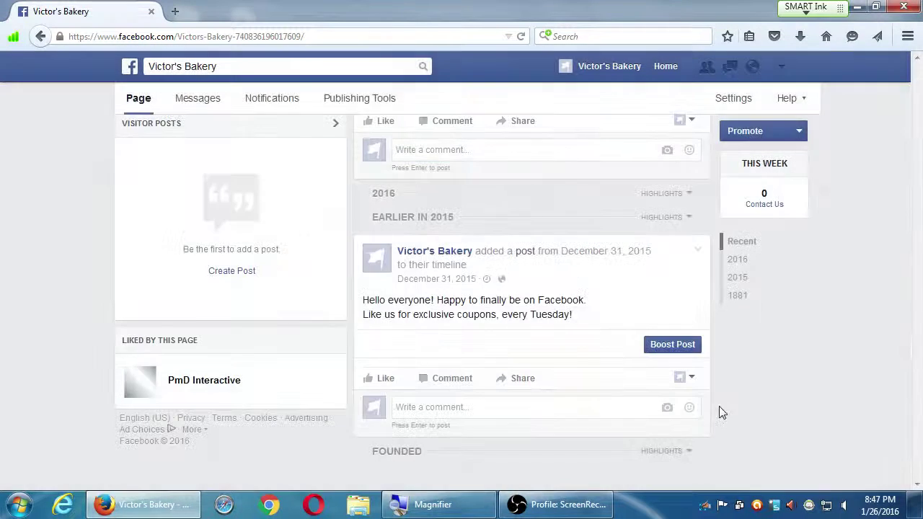
{"action": "scroll", "coordinate": [733, 364], "scroll_direction": "up", "scroll_amount": 4}
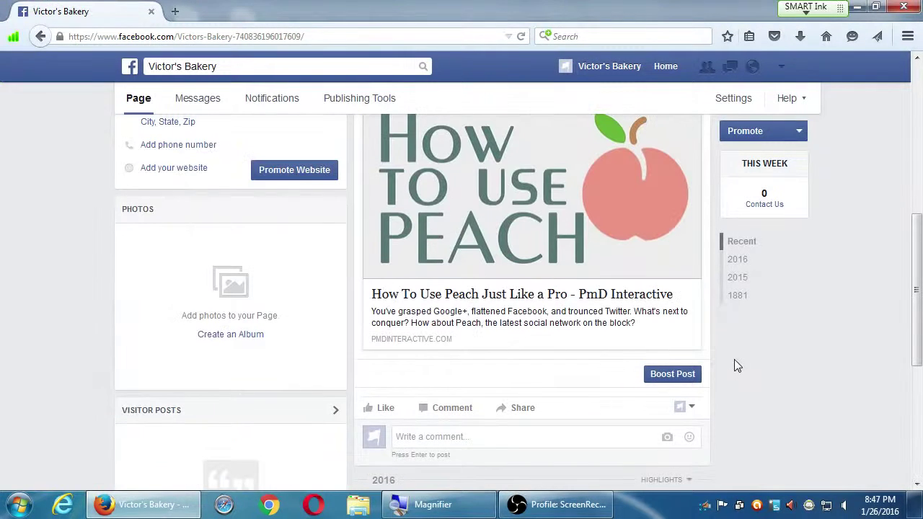
{"action": "left_click", "coordinate": [672, 374]}
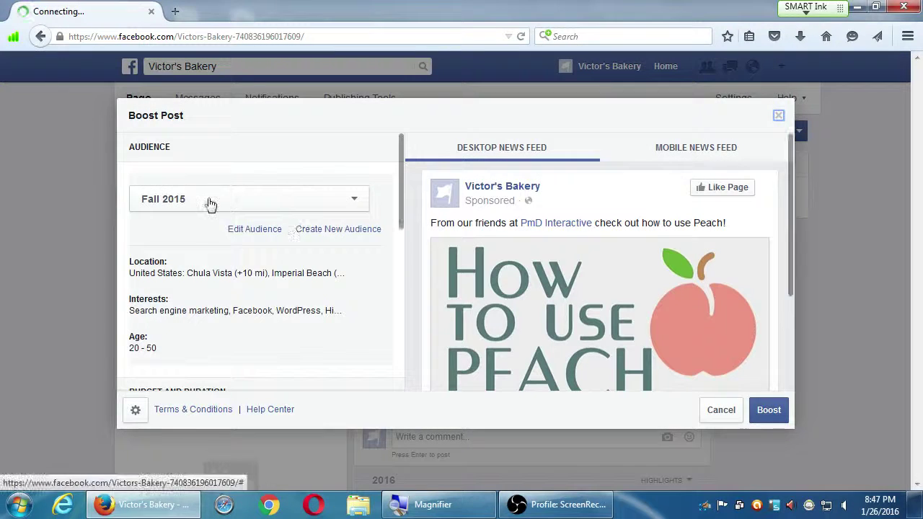
{"action": "left_click", "coordinate": [209, 203]}
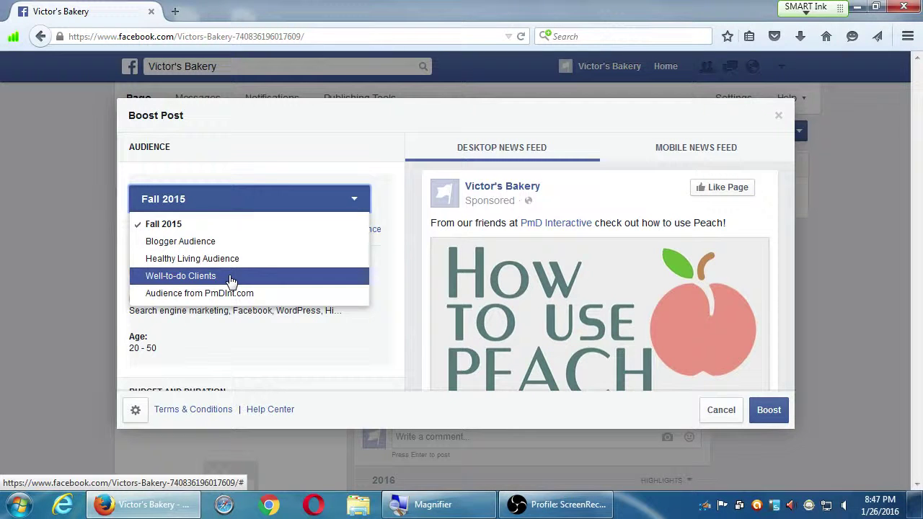
{"action": "key", "text": "Escape"}
{"action": "left_click", "coordinate": [721, 411]}
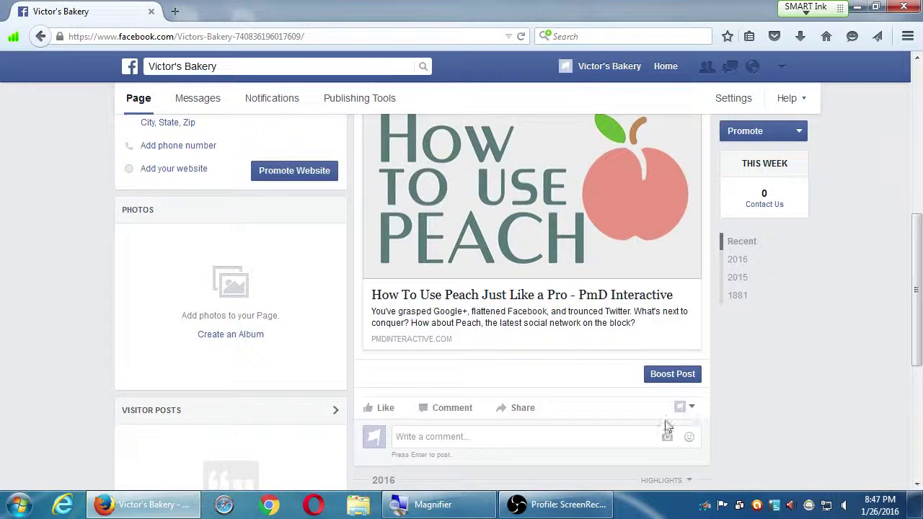
Reopen the boost for the December 31, 2015 post, check its saved audience choices and go to the budget and duration settings
{"action": "scroll", "coordinate": [666, 443], "scroll_direction": "down", "scroll_amount": 4}
{"action": "left_click", "coordinate": [661, 344]}
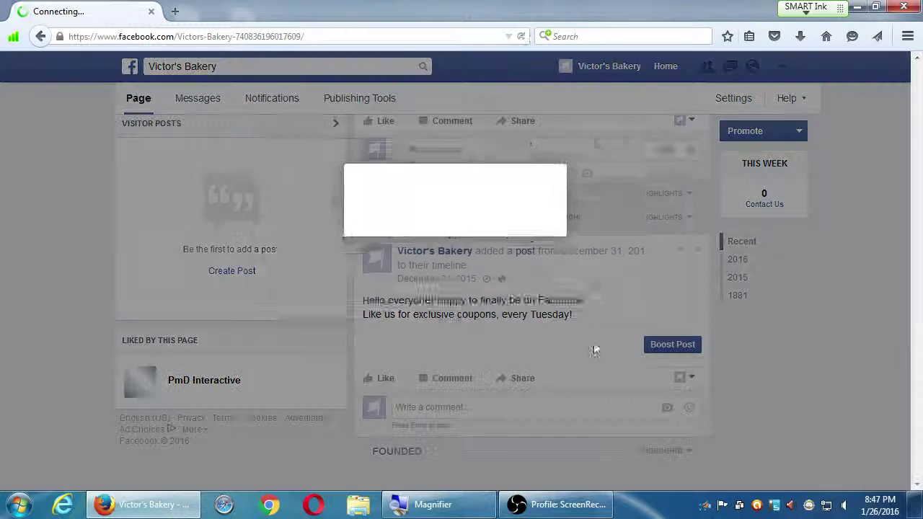
{"action": "left_click", "coordinate": [243, 201]}
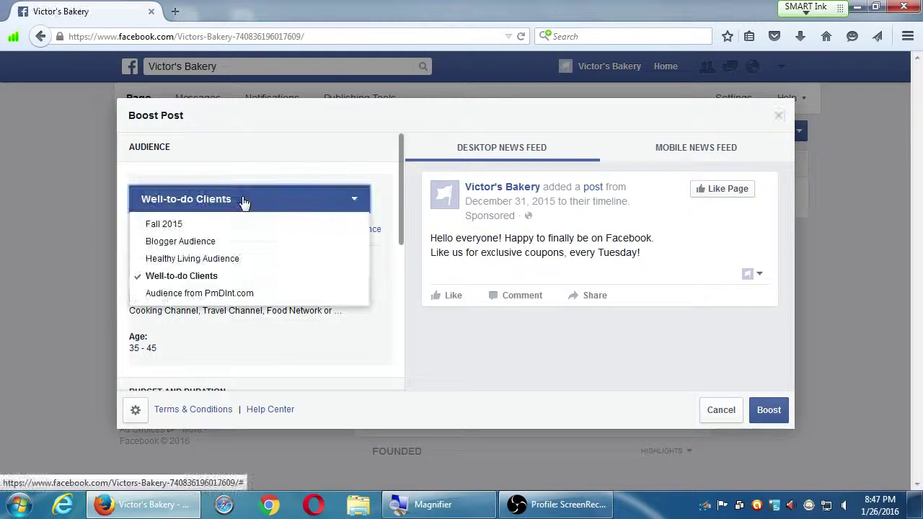
{"action": "left_click", "coordinate": [194, 160]}
{"action": "scroll", "coordinate": [253, 360], "scroll_direction": "down", "scroll_amount": 4}
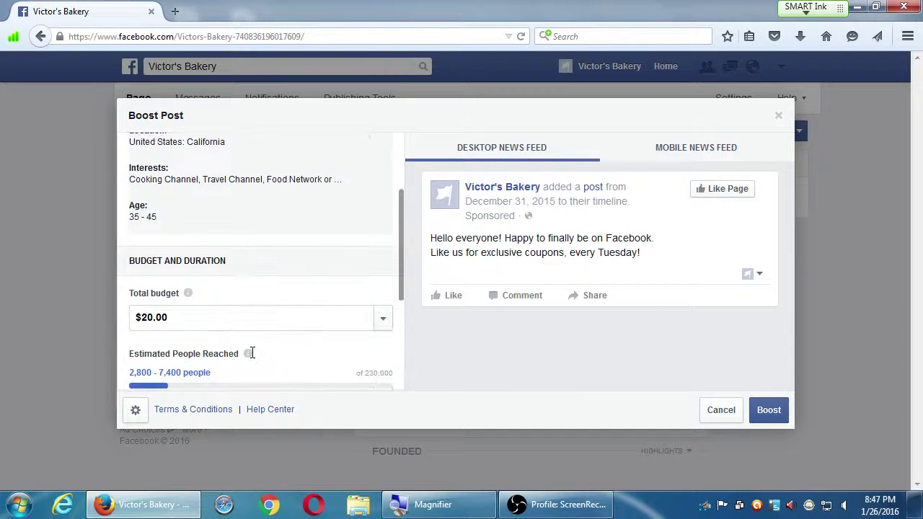
Choose a custom total budget for the boost, enter 12 and change it to 10
{"action": "mouse_move", "coordinate": [251, 353]}
{"action": "scroll", "coordinate": [251, 352], "scroll_direction": "down", "scroll_amount": 2}
{"action": "scroll", "coordinate": [303, 339], "scroll_direction": "down", "scroll_amount": 1}
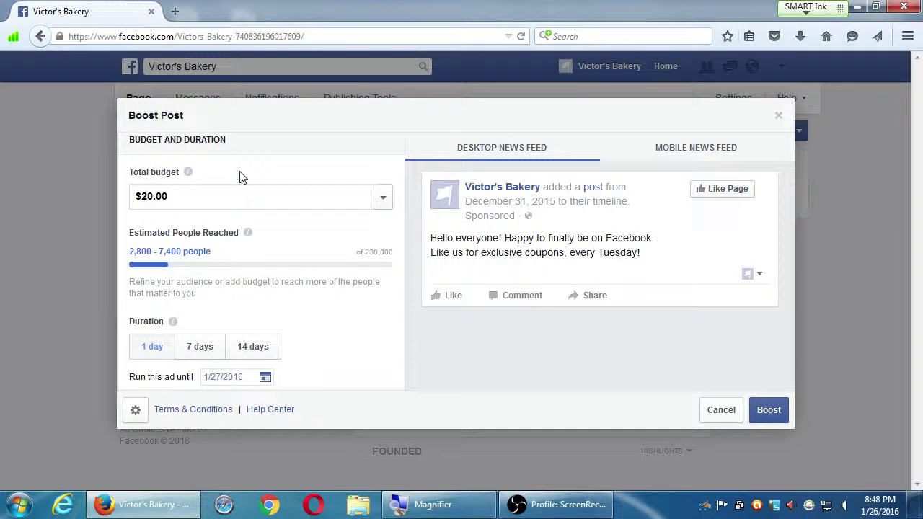
{"action": "left_click", "coordinate": [383, 197]}
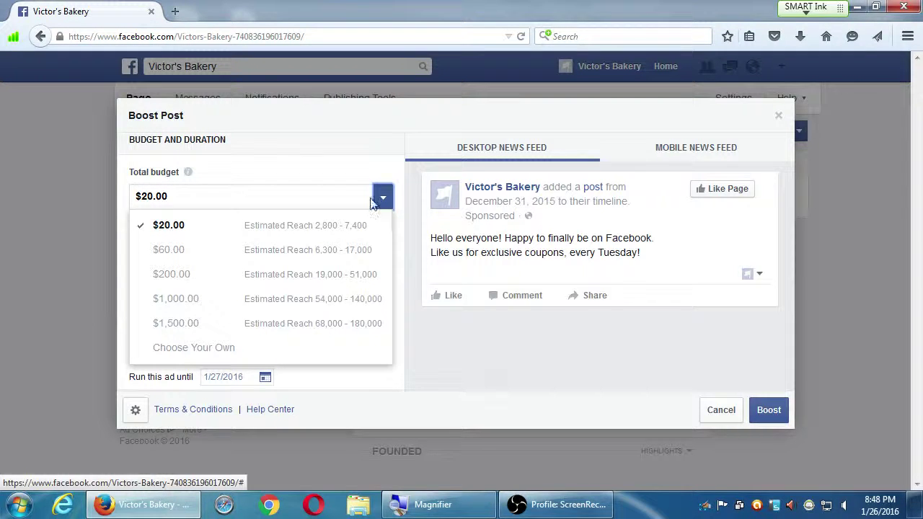
{"action": "left_click", "coordinate": [235, 347]}
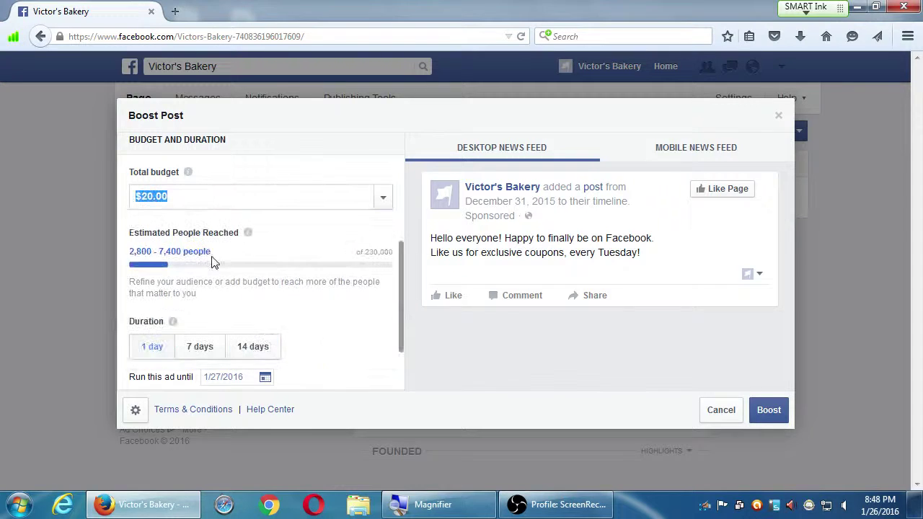
{"action": "type", "text": "1"}
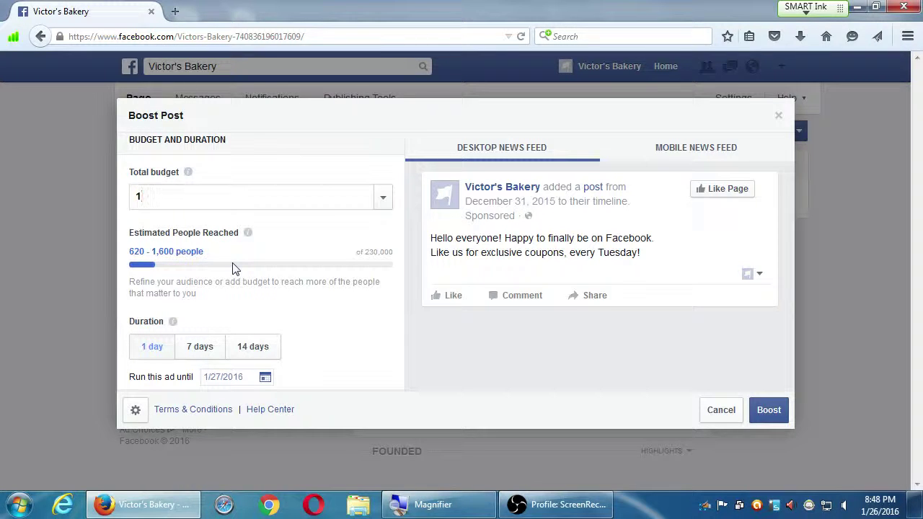
{"action": "type", "text": "2"}
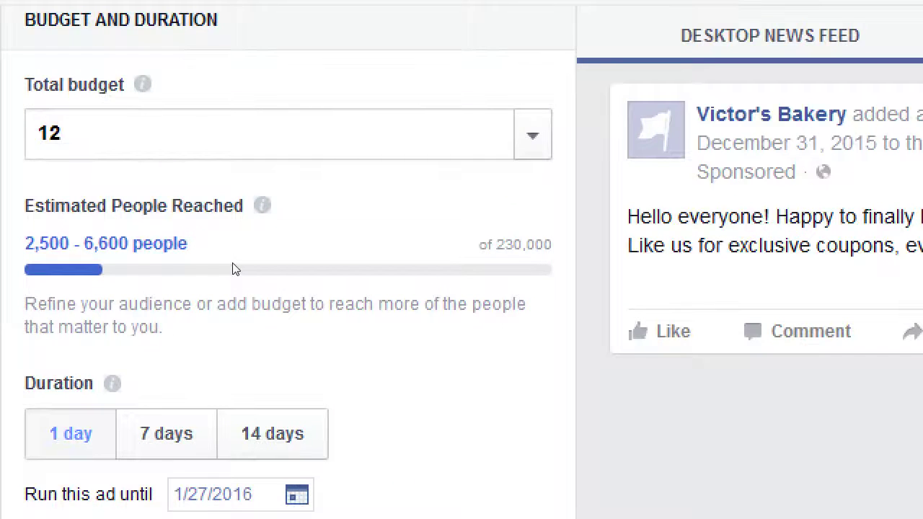
{"action": "key", "text": "shift+Left"}
{"action": "type", "text": "0"}
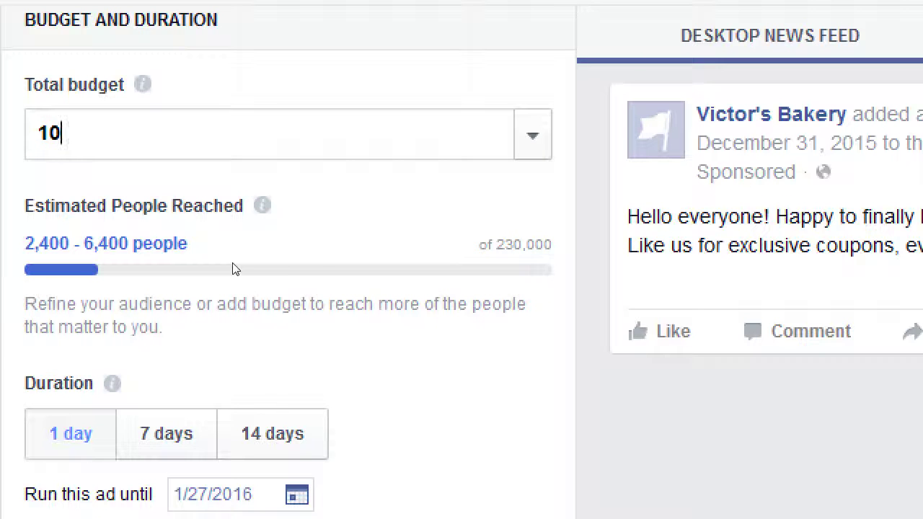
Set the boost's total budget to $1 and its duration to 7 days
{"action": "scroll", "coordinate": [232, 268], "scroll_direction": "down", "scroll_amount": 1}
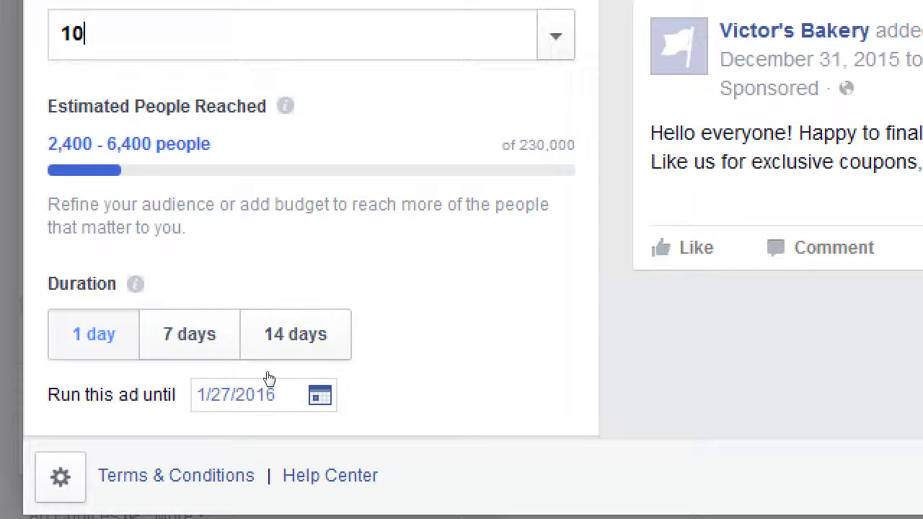
{"action": "scroll", "coordinate": [269, 378], "scroll_direction": "up", "scroll_amount": 4}
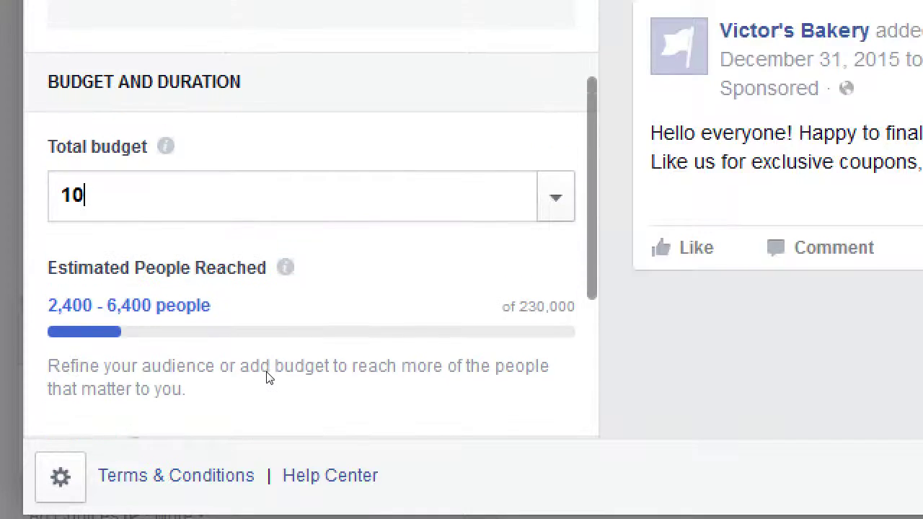
{"action": "scroll", "coordinate": [268, 379], "scroll_direction": "up", "scroll_amount": 1}
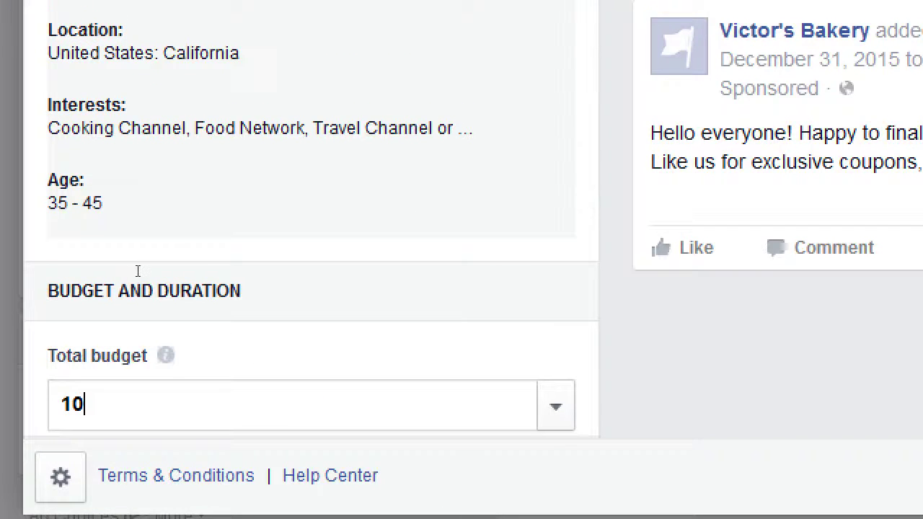
{"action": "scroll", "coordinate": [139, 270], "scroll_direction": "up", "scroll_amount": 1}
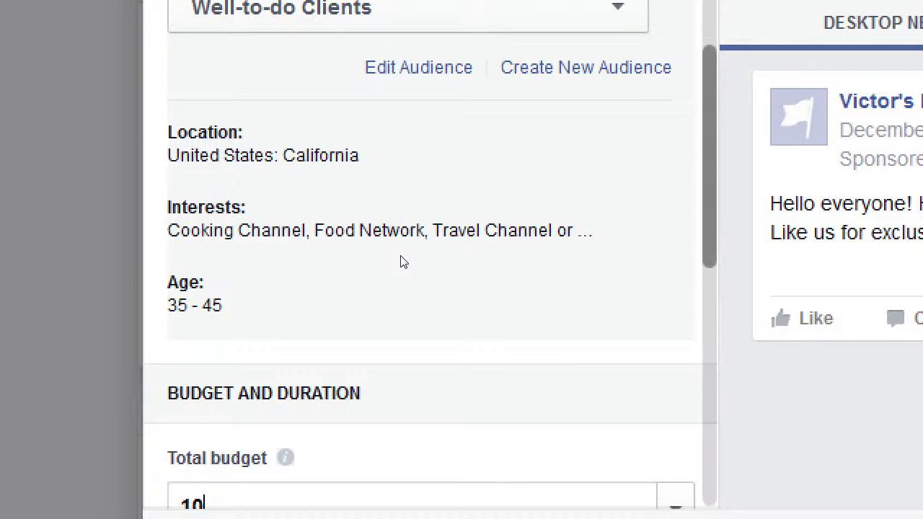
{"action": "scroll", "coordinate": [402, 261], "scroll_direction": "down", "scroll_amount": 4}
{"action": "scroll", "coordinate": [401, 321], "scroll_direction": "down", "scroll_amount": 1}
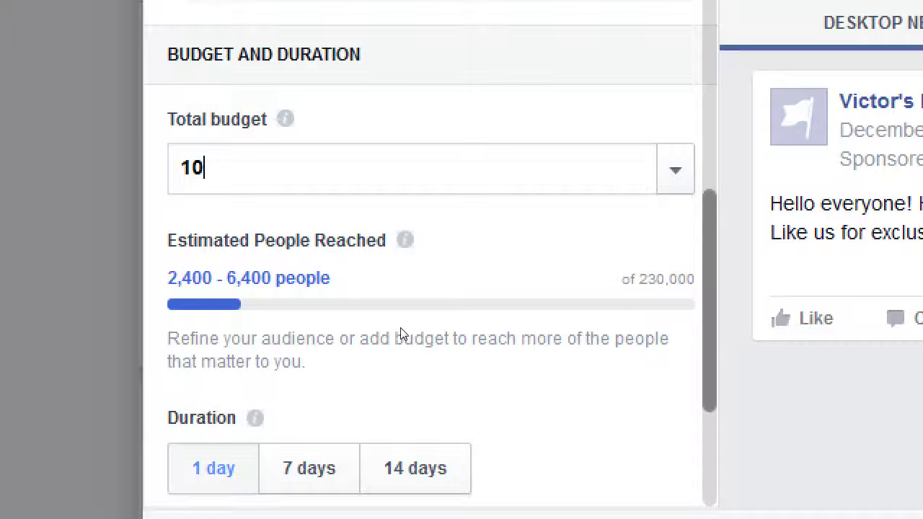
{"action": "key", "text": "BackSpace"}
{"action": "key", "text": "BackSpace"}
{"action": "type", "text": "1"}
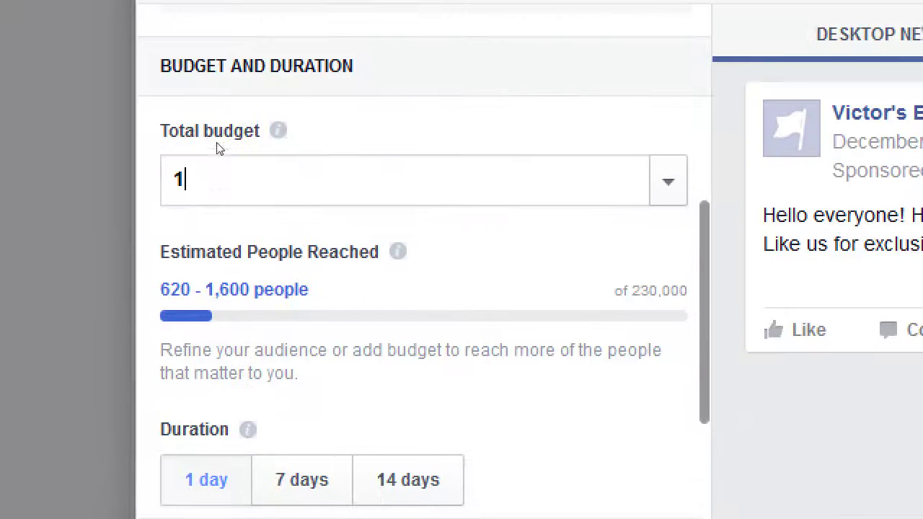
{"action": "left_click", "coordinate": [191, 374]}
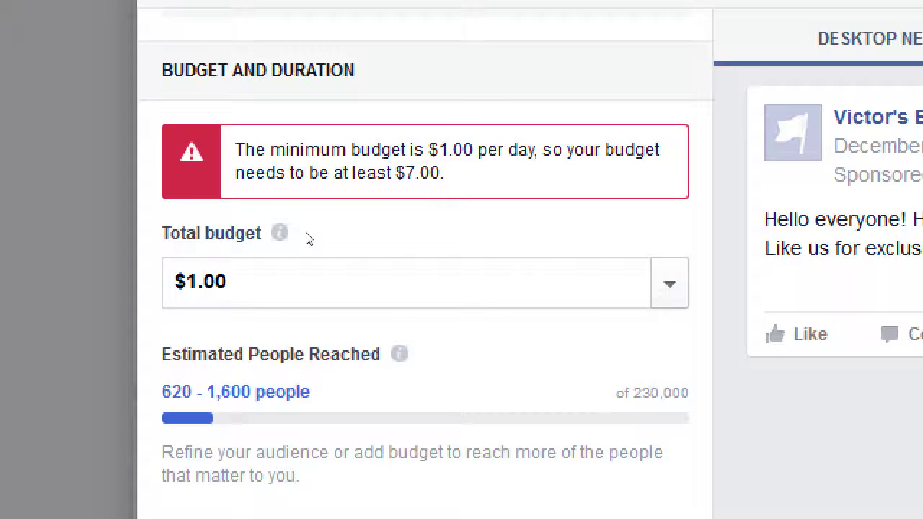
Set the total budget to $7 for the 7-day duration, and to $14 for a 14-day duration
{"action": "left_click_drag", "start_coordinate": [311, 237], "coordinate": [147, 281]}
{"action": "double_click", "coordinate": [169, 274]}
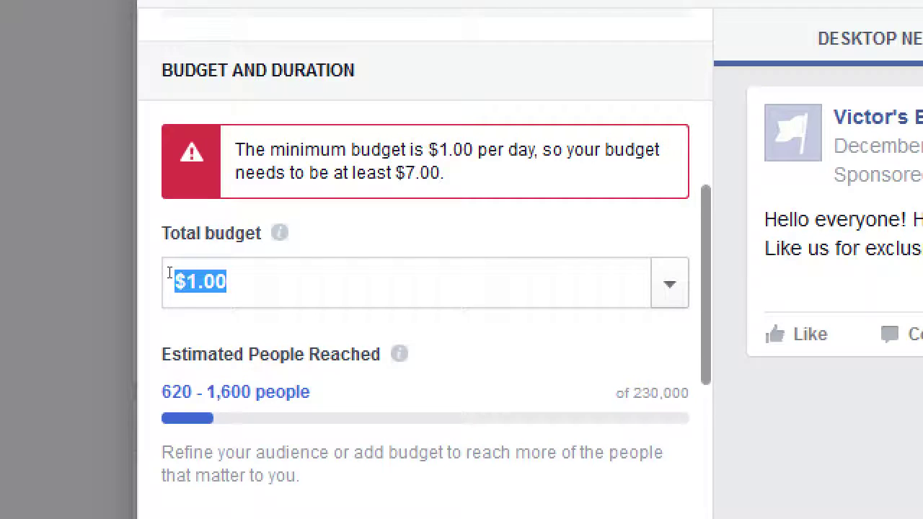
{"action": "type", "text": "7"}
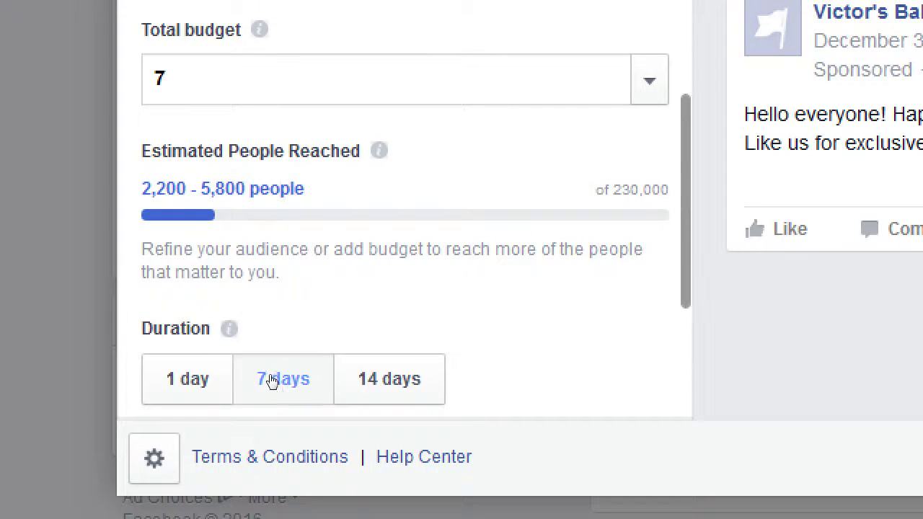
{"action": "left_click", "coordinate": [302, 429]}
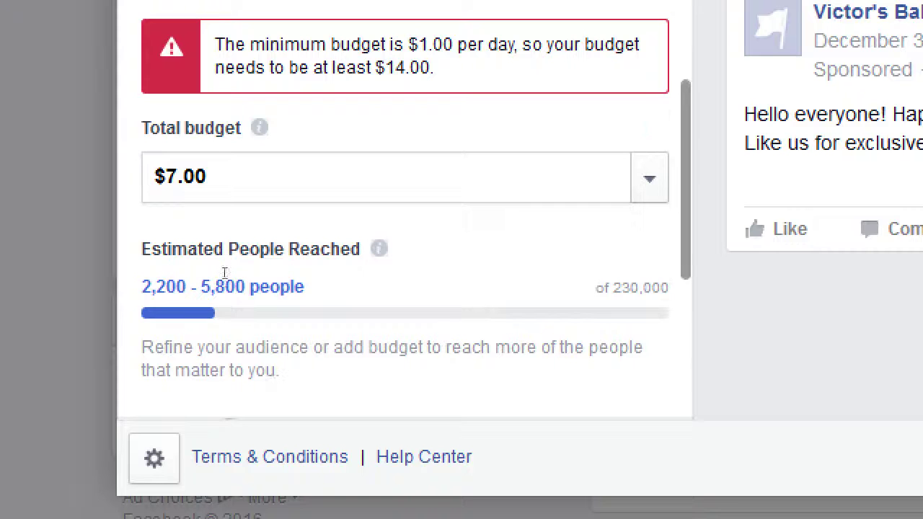
{"action": "key", "text": "ctrl+a"}
{"action": "type", "text": "14"}
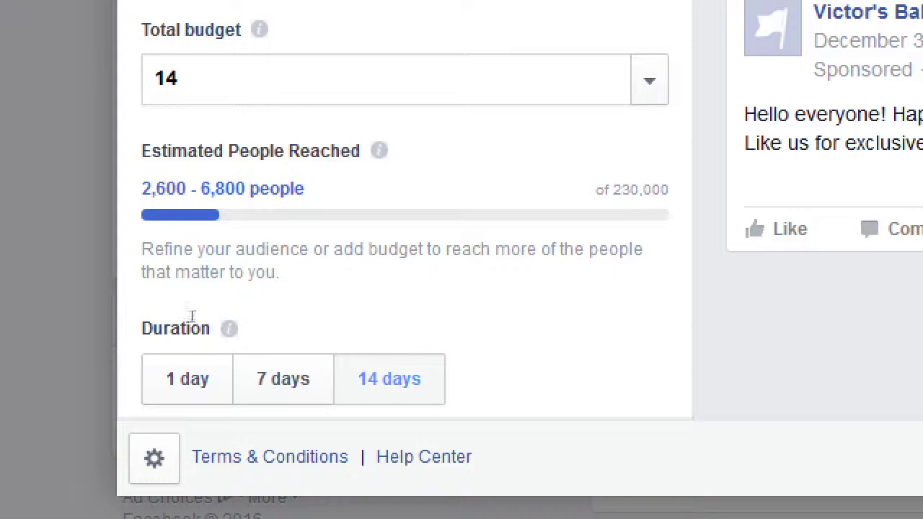
Set the boost's duration to 1 day and its total budget to $1
{"action": "left_click", "coordinate": [161, 375]}
{"action": "key", "text": "shift+Tab"}
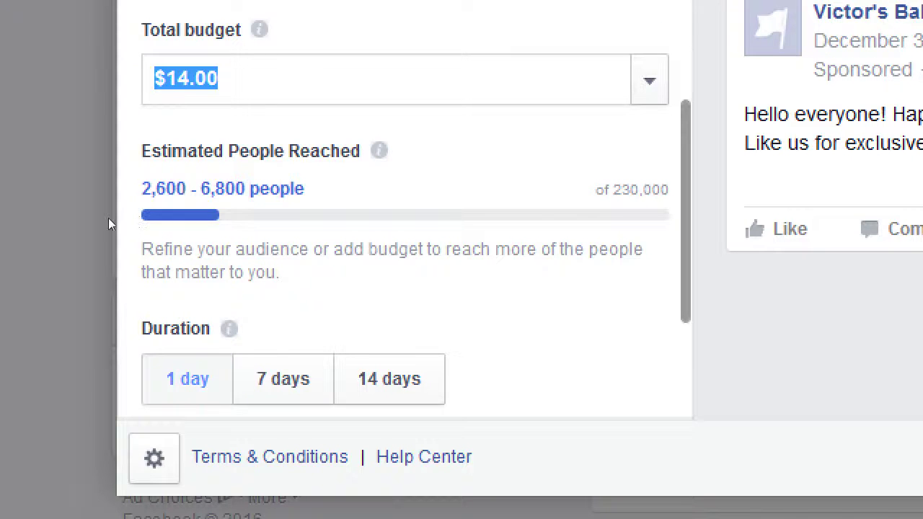
{"action": "type", "text": "1"}
{"action": "key", "text": "Tab"}
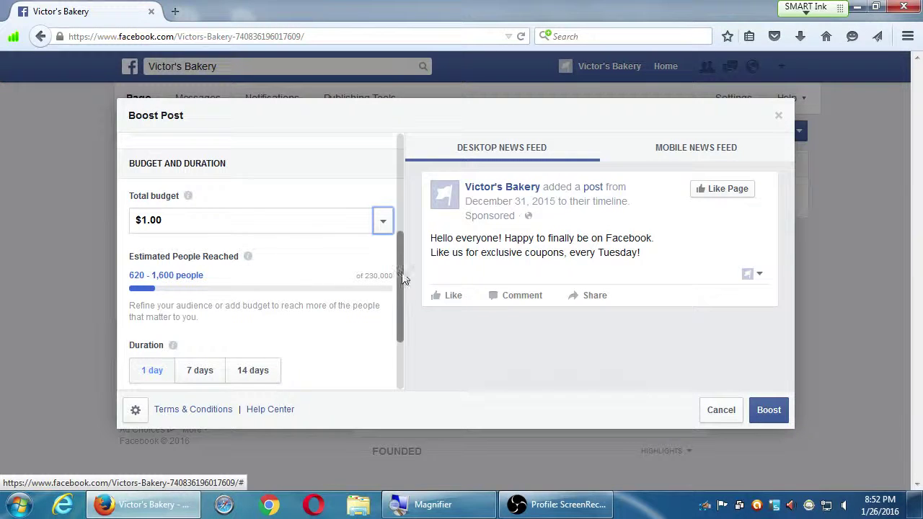
Review the boost's payment section, feedback and support options, and audience summary, and cancel the boost
{"action": "left_click_drag", "start_coordinate": [404, 279], "coordinate": [402, 340]}
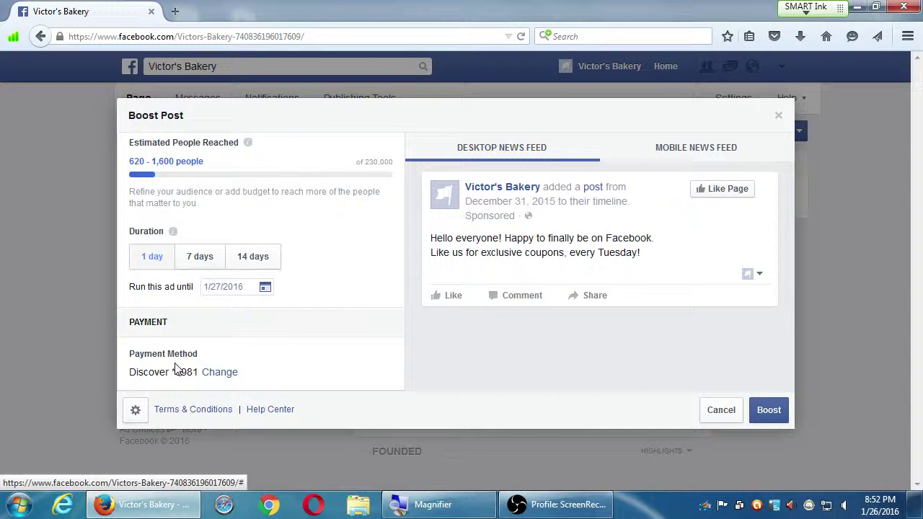
{"action": "left_click", "coordinate": [135, 410]}
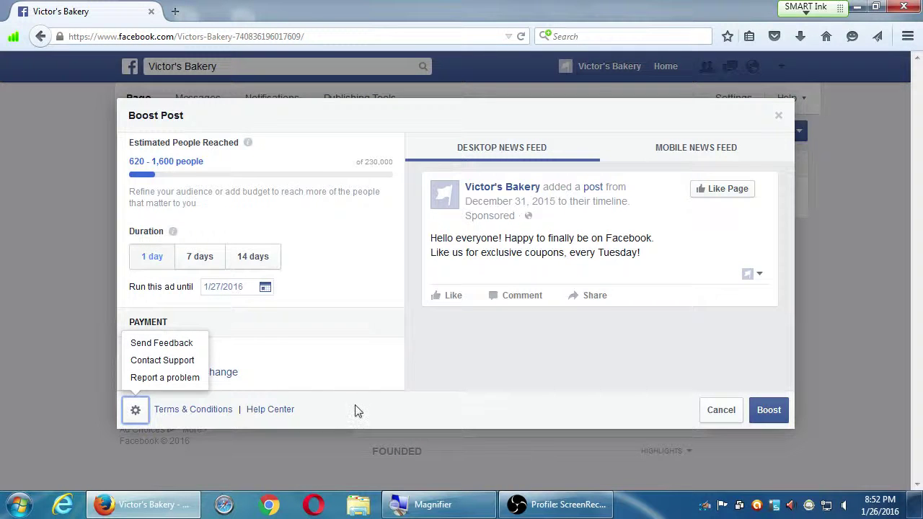
{"action": "left_click", "coordinate": [336, 373]}
{"action": "scroll", "coordinate": [287, 268], "scroll_direction": "up", "scroll_amount": 1}
{"action": "scroll", "coordinate": [287, 268], "scroll_direction": "up", "scroll_amount": 6}
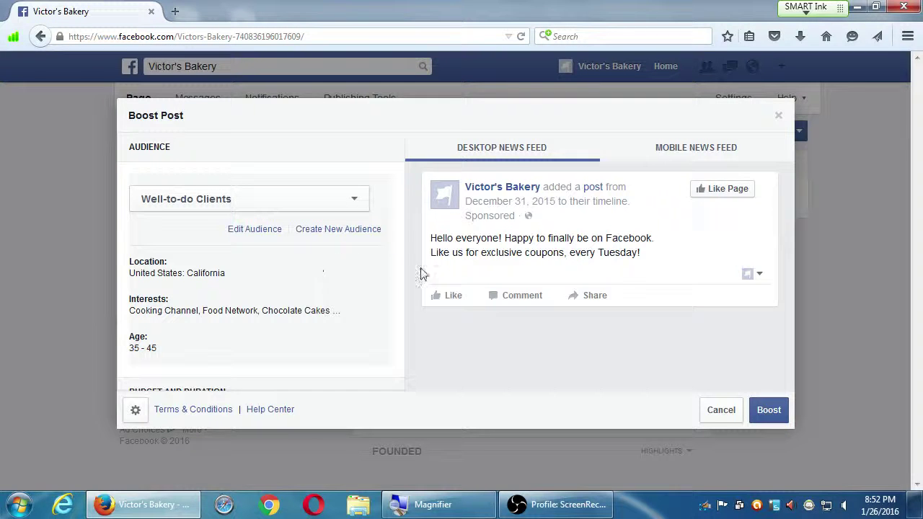
{"action": "left_click_drag", "start_coordinate": [403, 199], "coordinate": [419, 363]}
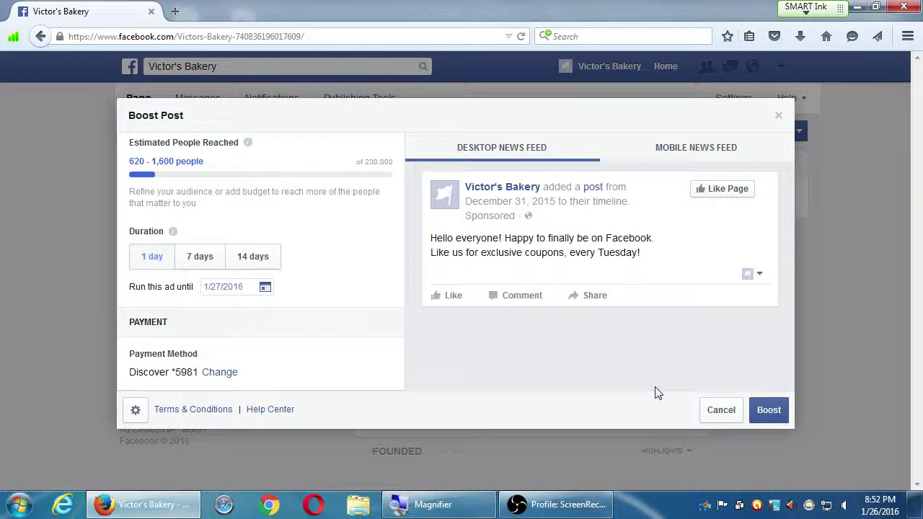
{"action": "left_click", "coordinate": [709, 411]}
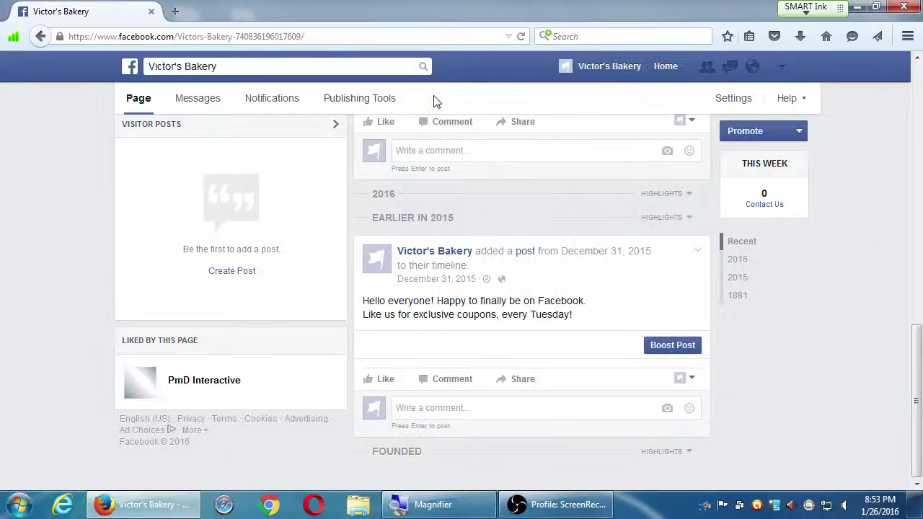
Reopen the boost for the December 31, 2015 post and check its payment section and feedback and support options
{"action": "left_click", "coordinate": [665, 345]}
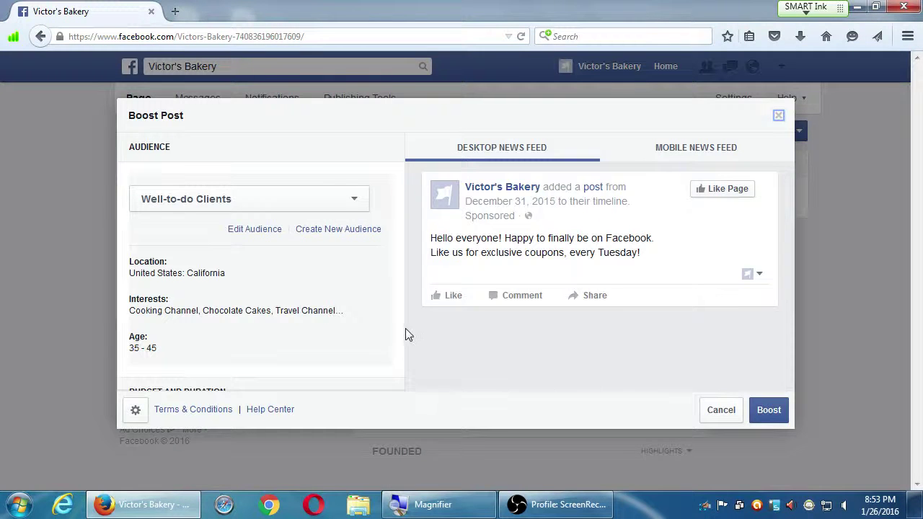
{"action": "scroll", "coordinate": [315, 302], "scroll_direction": "down", "scroll_amount": 1}
{"action": "scroll", "coordinate": [315, 302], "scroll_direction": "down", "scroll_amount": 5}
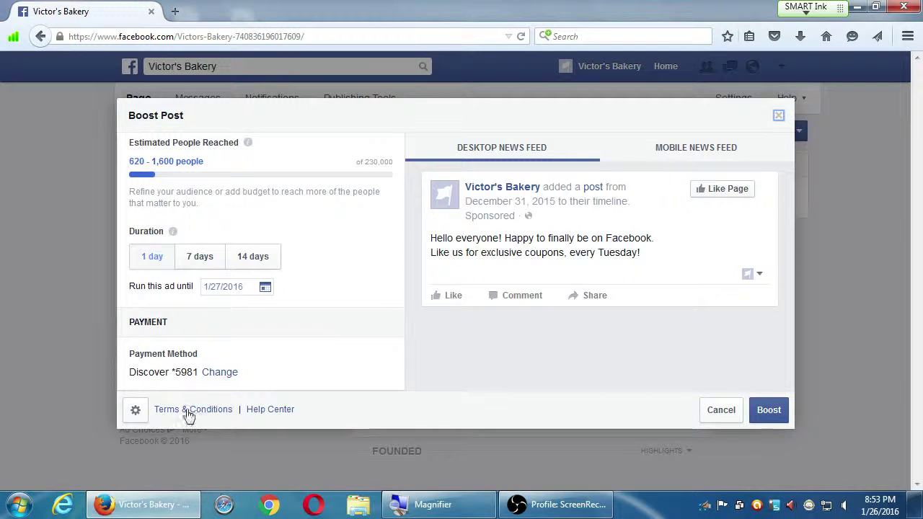
{"action": "left_click", "coordinate": [137, 412]}
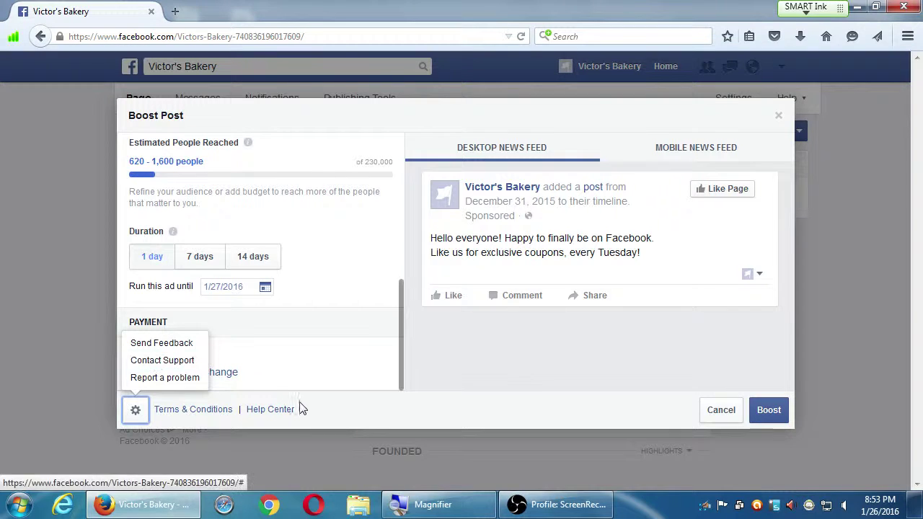
{"action": "left_click", "coordinate": [335, 416]}
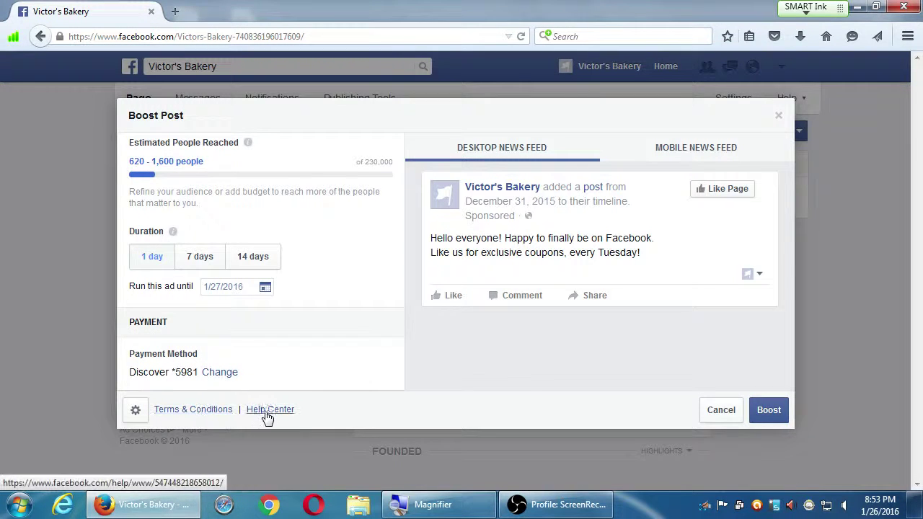
Review this boost's audience summary, budget, duration and payment sections once more and cancel it
{"action": "scroll", "coordinate": [372, 344], "scroll_direction": "up", "scroll_amount": 1}
{"action": "scroll", "coordinate": [372, 348], "scroll_direction": "up", "scroll_amount": 1}
{"action": "scroll", "coordinate": [373, 350], "scroll_direction": "up", "scroll_amount": 5}
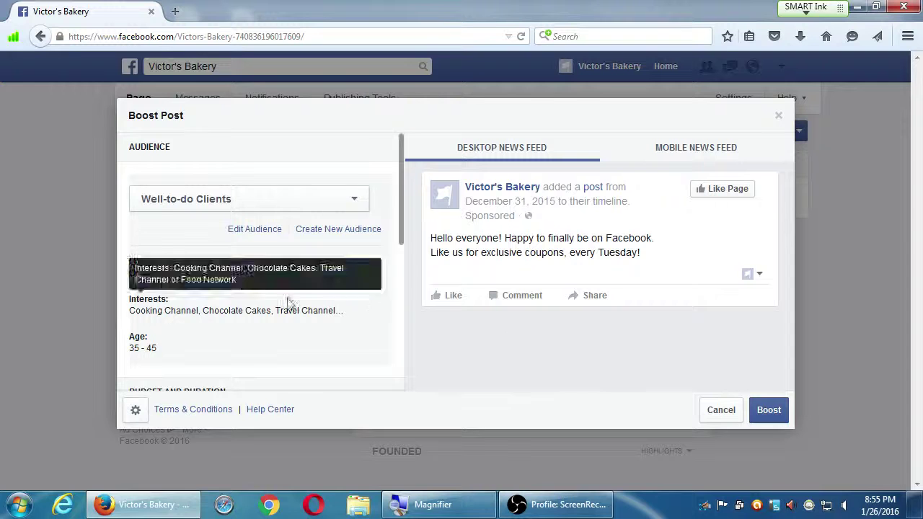
{"action": "scroll", "coordinate": [289, 303], "scroll_direction": "down", "scroll_amount": 6}
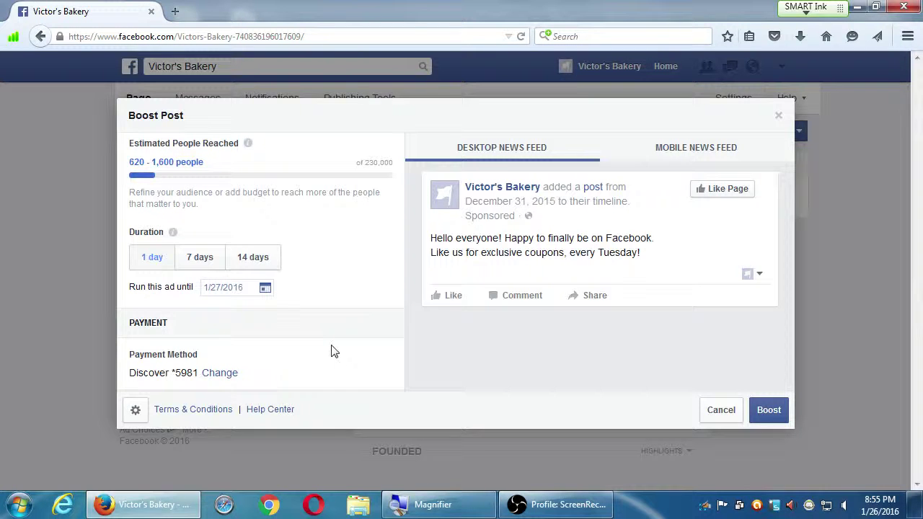
{"action": "scroll", "coordinate": [331, 351], "scroll_direction": "up", "scroll_amount": 1}
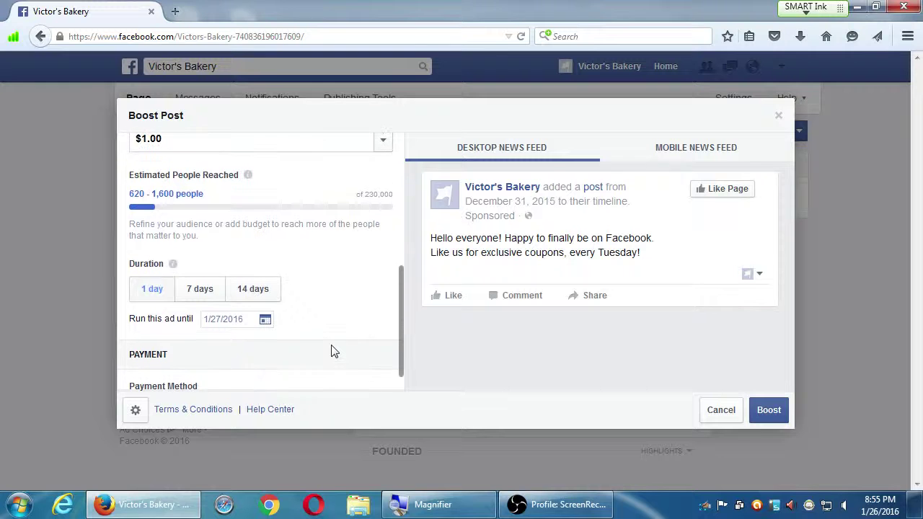
{"action": "scroll", "coordinate": [331, 351], "scroll_direction": "up", "scroll_amount": 1}
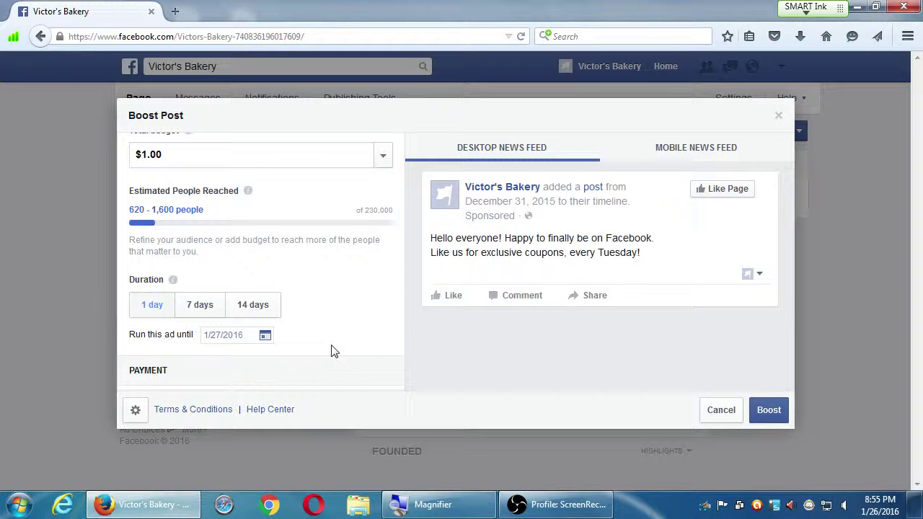
{"action": "left_click", "coordinate": [725, 411]}
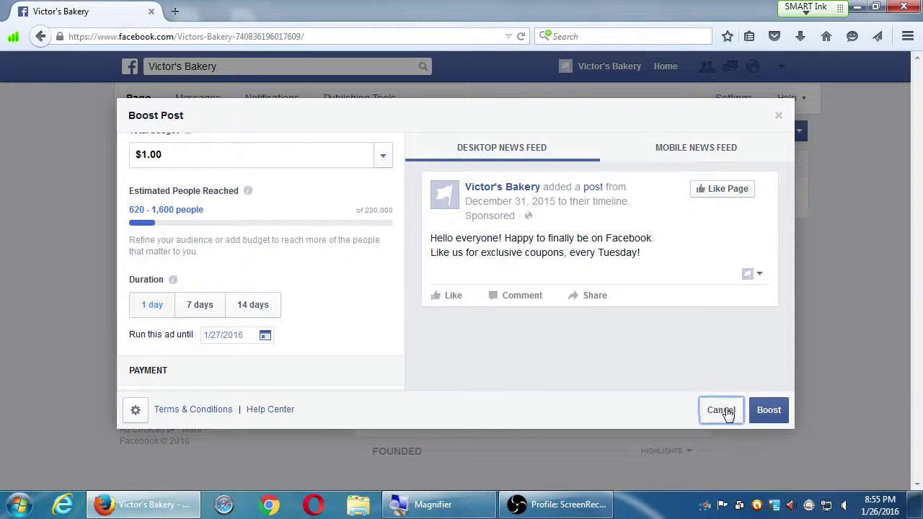
Open the boost for the "How To Use Peach" post and view its duration, conversion tracking and payment settings
{"action": "scroll", "coordinate": [753, 339], "scroll_direction": "up", "scroll_amount": 5}
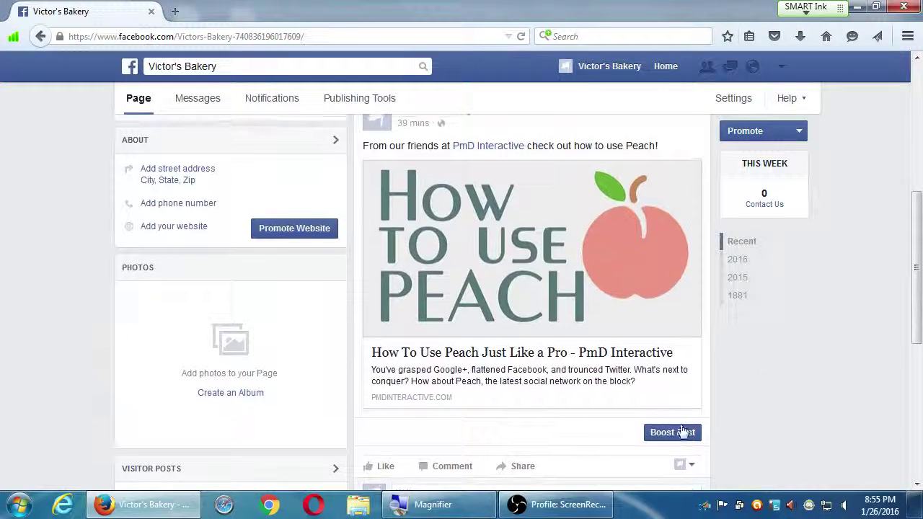
{"action": "left_click", "coordinate": [678, 431]}
{"action": "scroll", "coordinate": [335, 312], "scroll_direction": "down", "scroll_amount": 5}
{"action": "scroll", "coordinate": [335, 318], "scroll_direction": "down", "scroll_amount": 2}
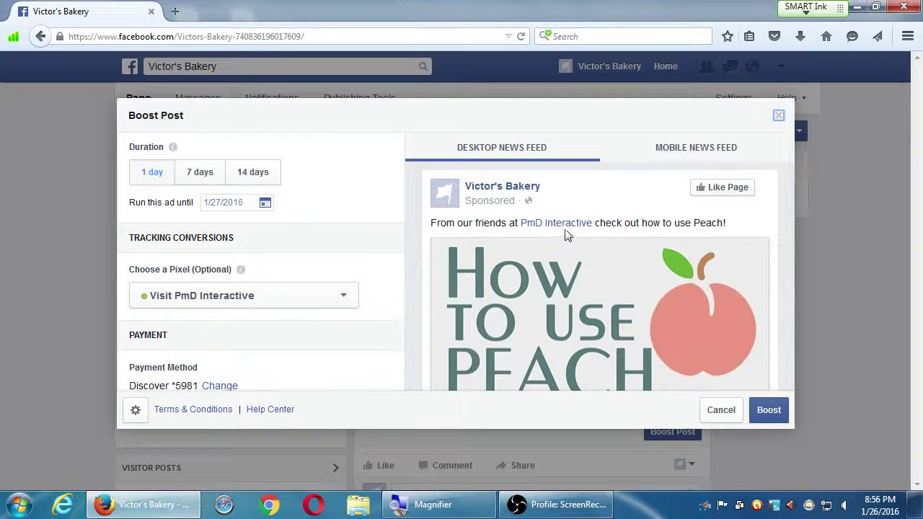
Examine the boosted post's desktop news feed preview and the list of available conversion tracking pixels
{"action": "scroll", "coordinate": [566, 235], "scroll_direction": "down", "scroll_amount": 4}
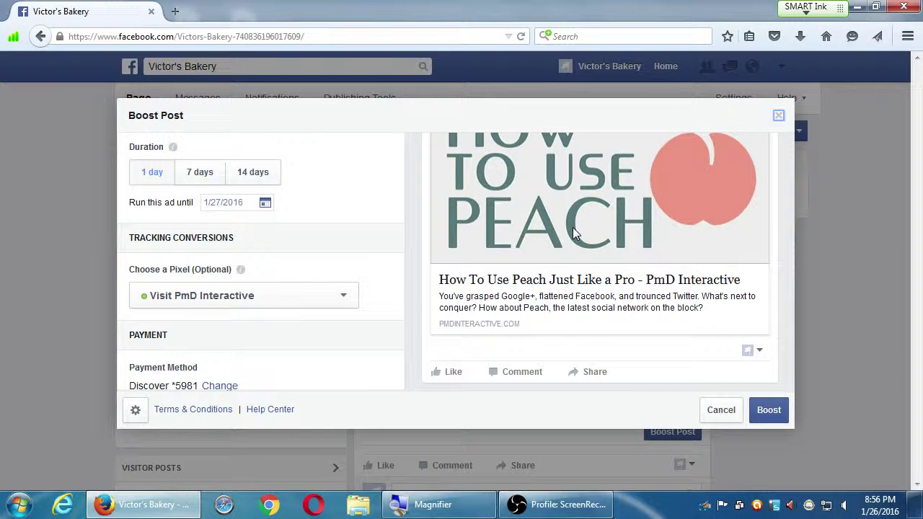
{"action": "left_click", "coordinate": [336, 301]}
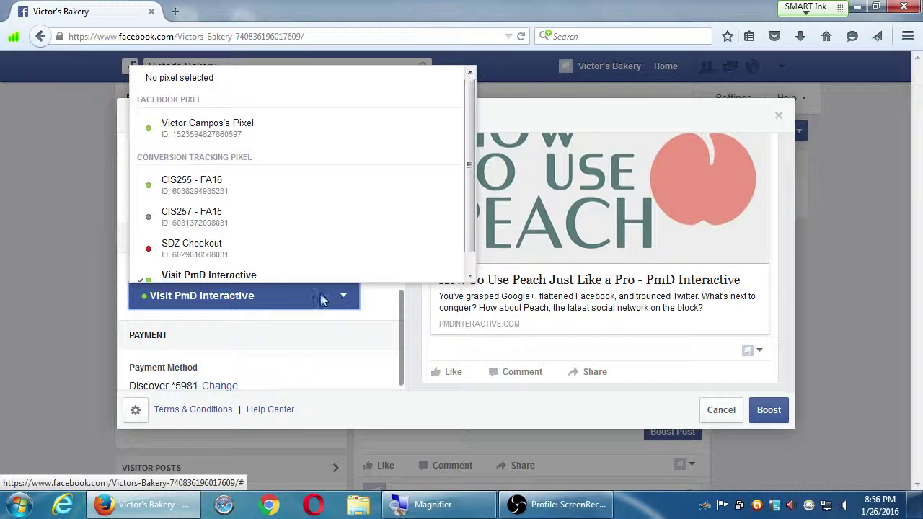
{"action": "mouse_move", "coordinate": [457, 147]}
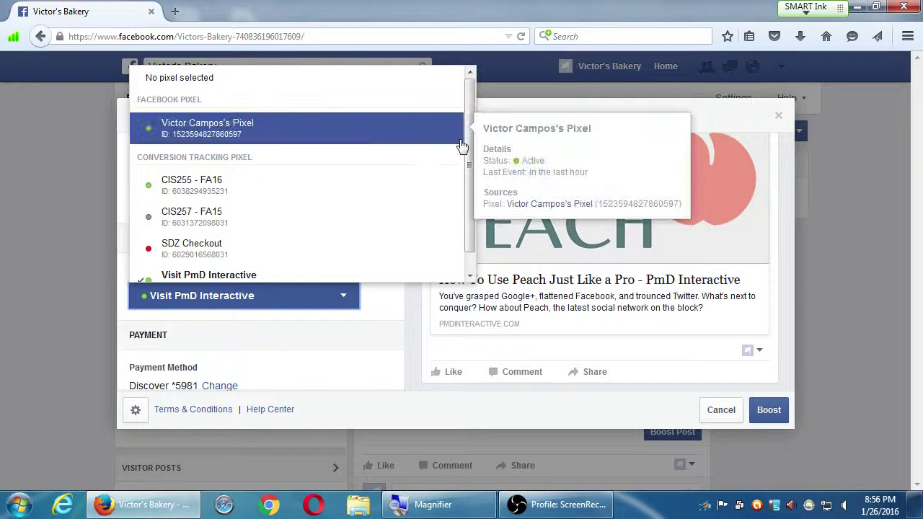
{"action": "left_click_drag", "start_coordinate": [479, 145], "coordinate": [342, 340]}
{"action": "left_click", "coordinate": [267, 323]}
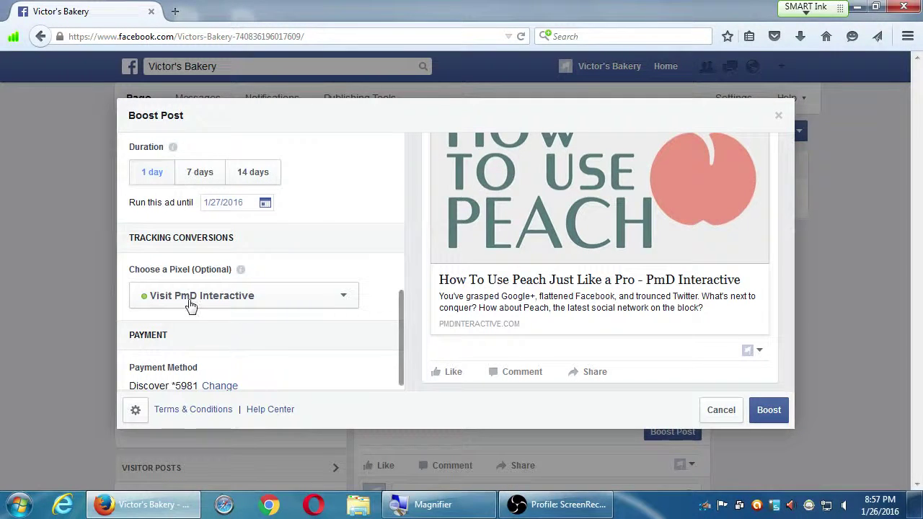
Review the "How To Use Peach" ad preview, audience summary, duration, tracking and payment sections, and cancel the boost
{"action": "scroll", "coordinate": [574, 302], "scroll_direction": "up", "scroll_amount": 3}
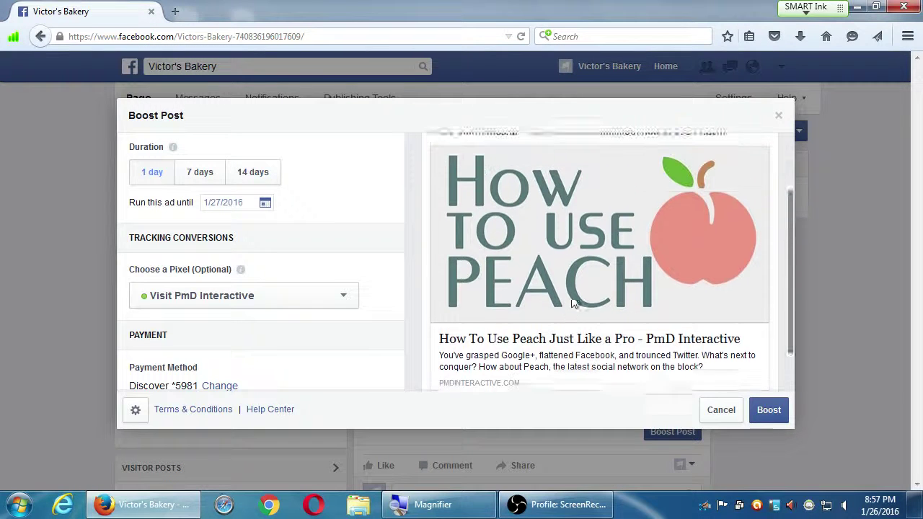
{"action": "scroll", "coordinate": [580, 310], "scroll_direction": "down", "scroll_amount": 3}
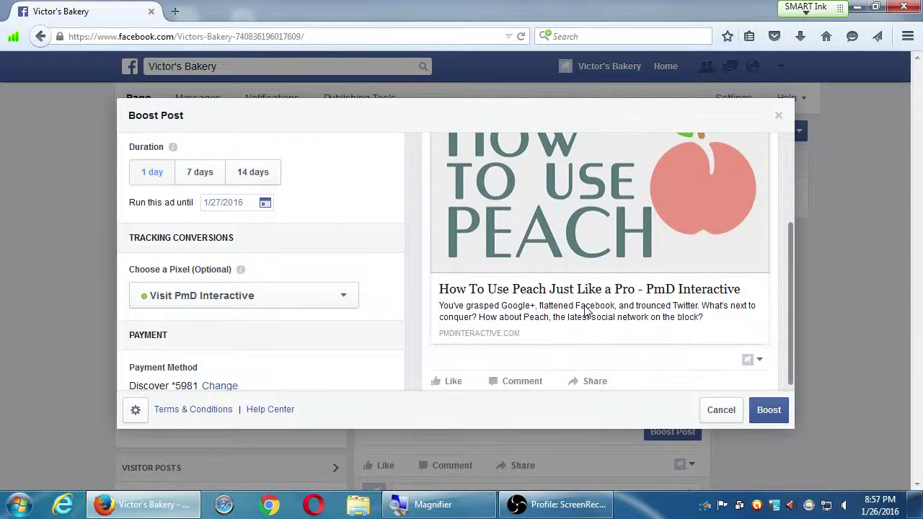
{"action": "scroll", "coordinate": [555, 321], "scroll_direction": "up", "scroll_amount": 1}
{"action": "scroll", "coordinate": [311, 356], "scroll_direction": "down", "scroll_amount": 1}
{"action": "scroll", "coordinate": [311, 346], "scroll_direction": "up", "scroll_amount": 8}
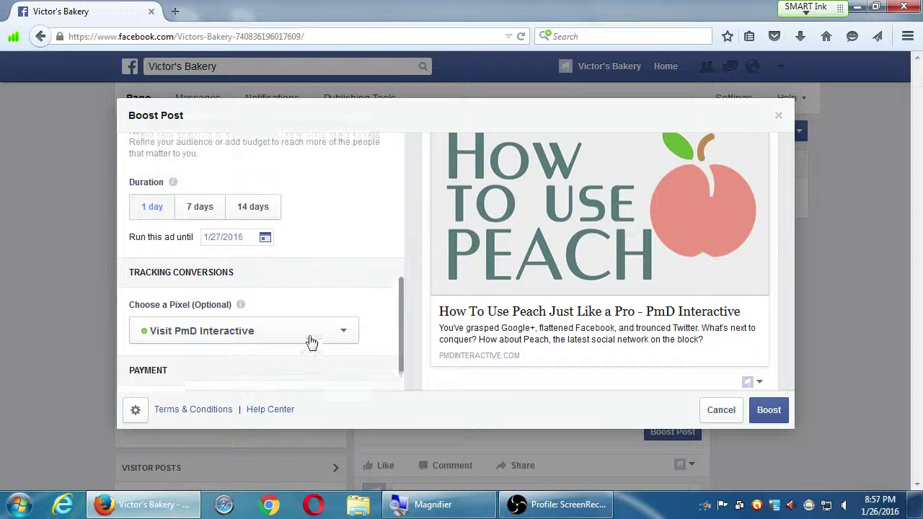
{"action": "scroll", "coordinate": [327, 321], "scroll_direction": "up", "scroll_amount": 3}
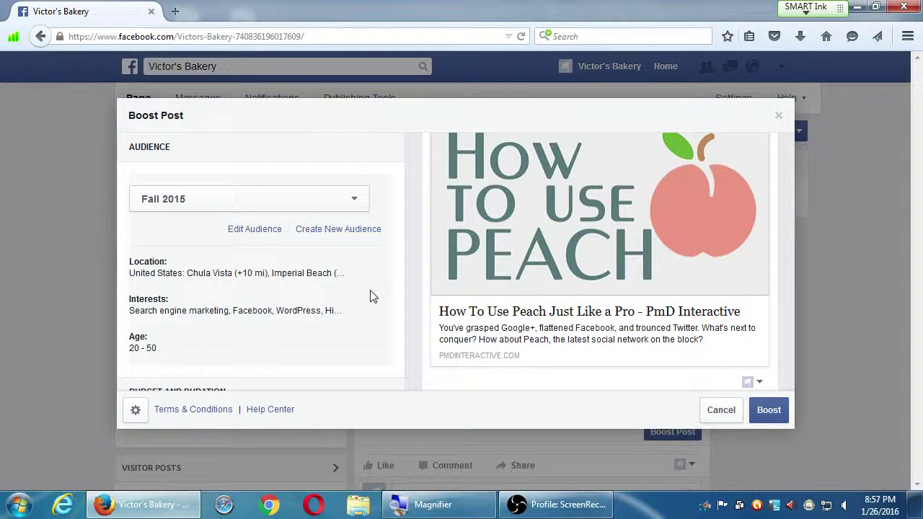
{"action": "scroll", "coordinate": [371, 295], "scroll_direction": "down", "scroll_amount": 10}
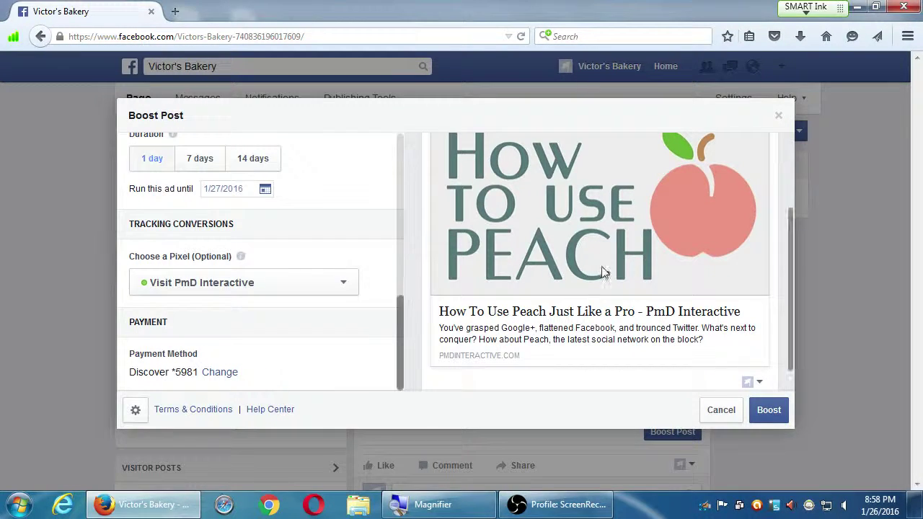
{"action": "scroll", "coordinate": [791, 184], "scroll_direction": "up", "scroll_amount": 3}
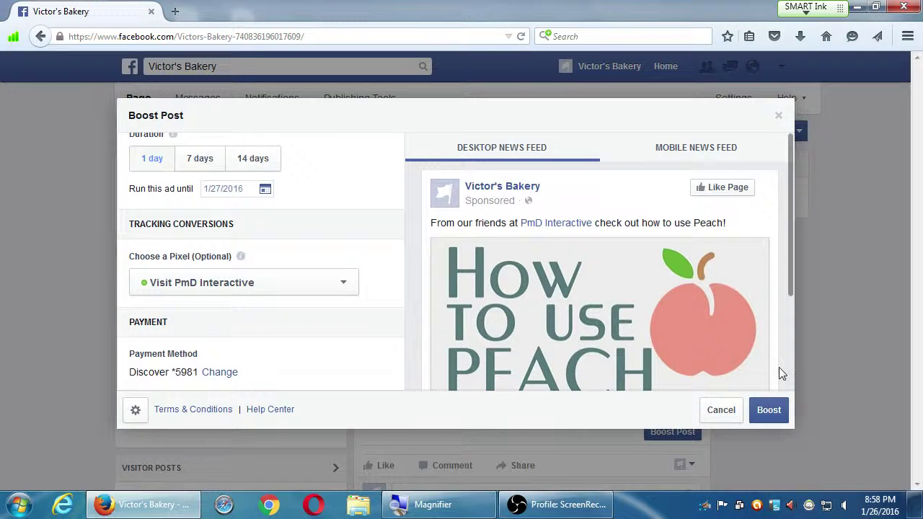
{"action": "left_click", "coordinate": [734, 410]}
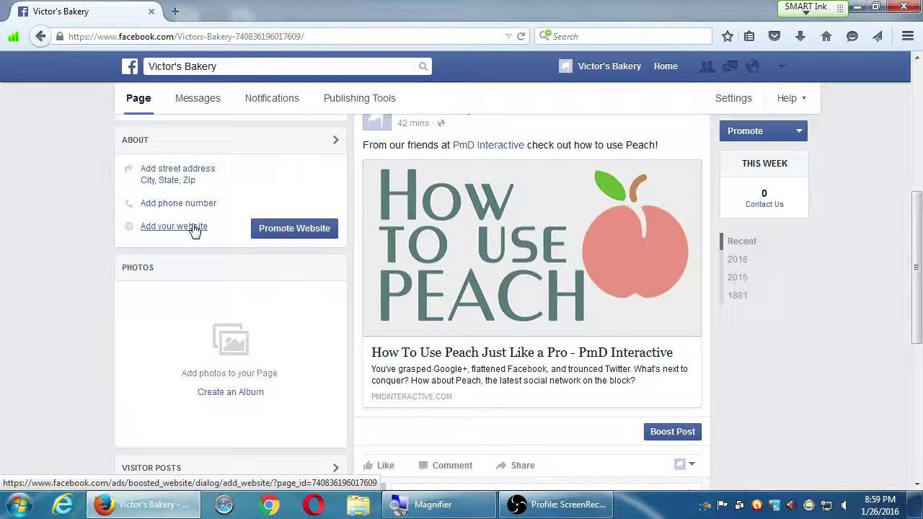
Open the Manage Ads campaign overview, leaving the Victor's Bakery page without finishing the draft post
{"action": "scroll", "coordinate": [194, 228], "scroll_direction": "up", "scroll_amount": 5}
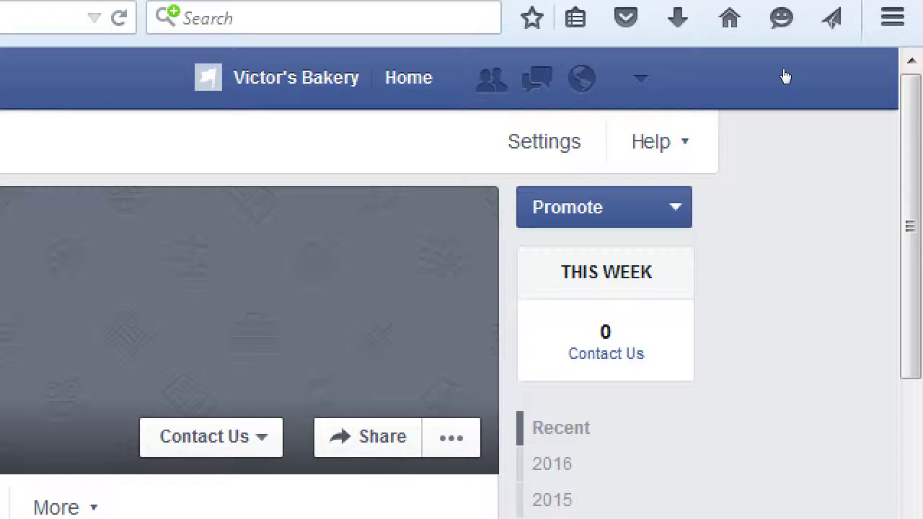
{"action": "left_click", "coordinate": [641, 78]}
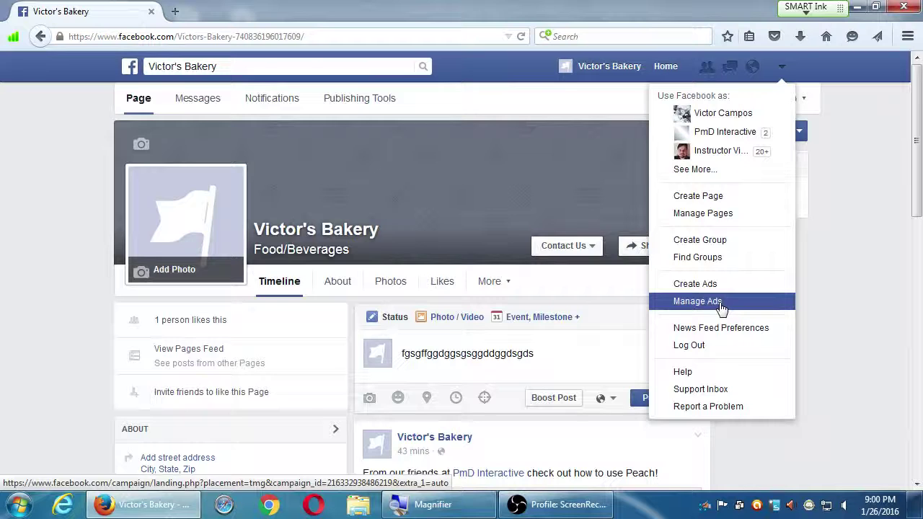
{"action": "left_click", "coordinate": [721, 306]}
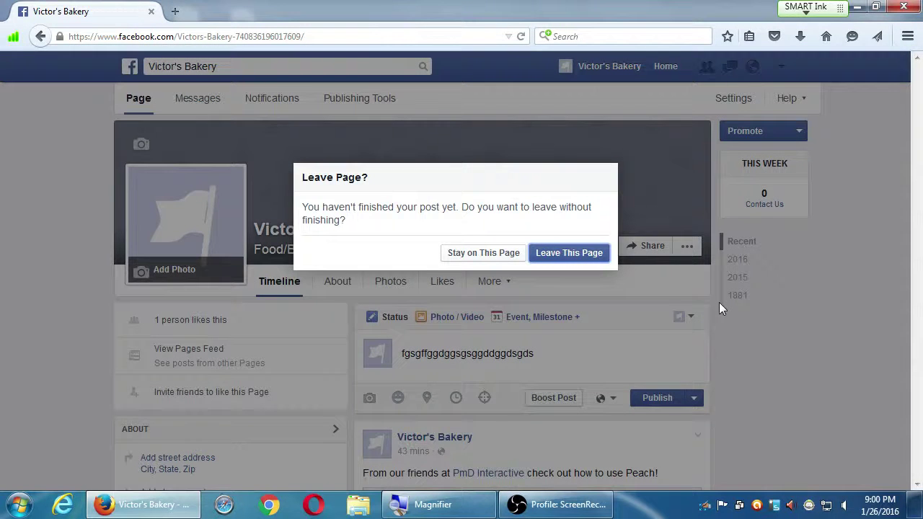
{"action": "left_click_drag", "start_coordinate": [452, 183], "coordinate": [448, 206]}
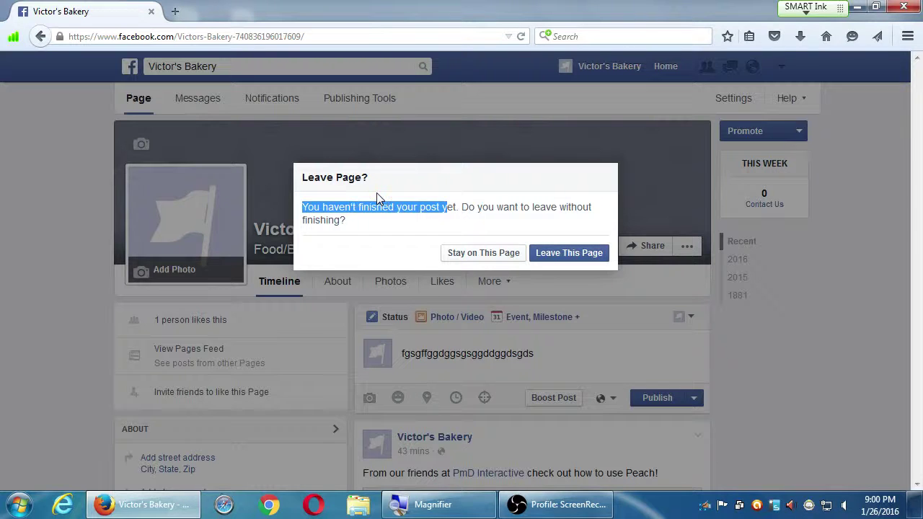
{"action": "left_click", "coordinate": [552, 256]}
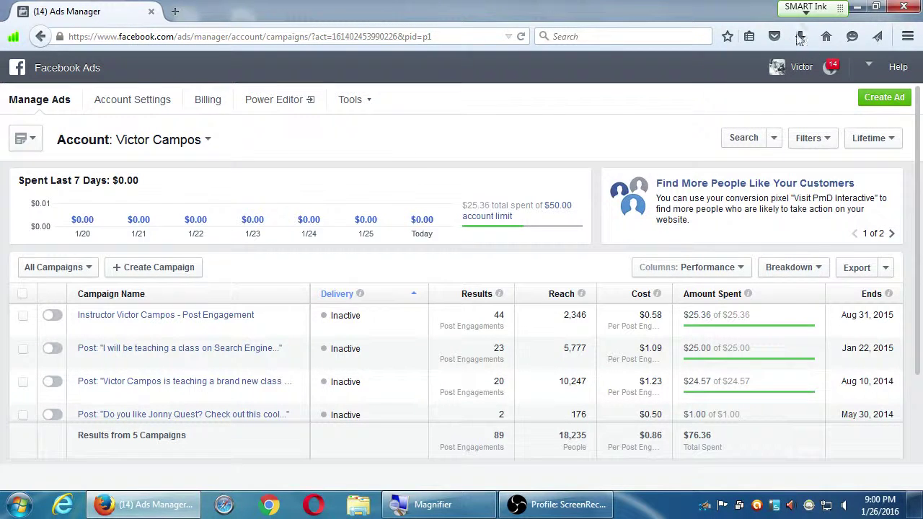
Return to the Victor's Bakery page and start creating a new ad
{"action": "key", "text": "F5"}
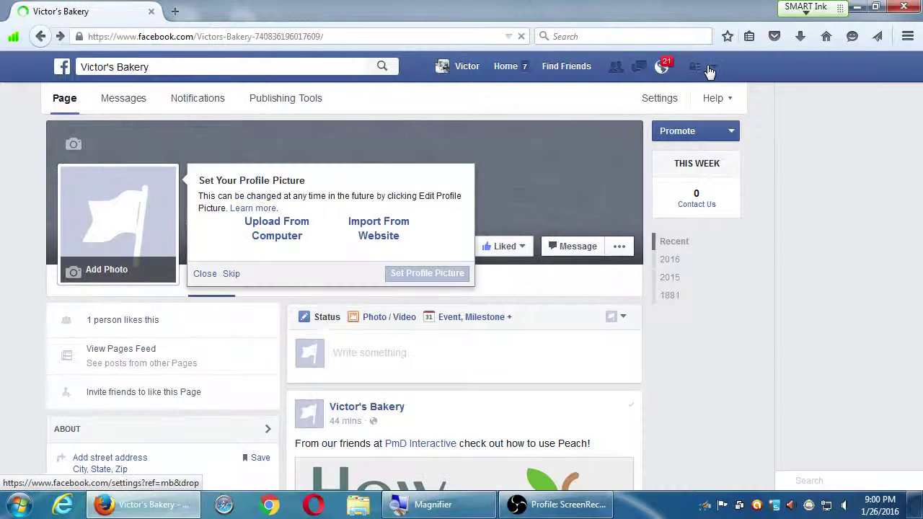
{"action": "left_click", "coordinate": [710, 71]}
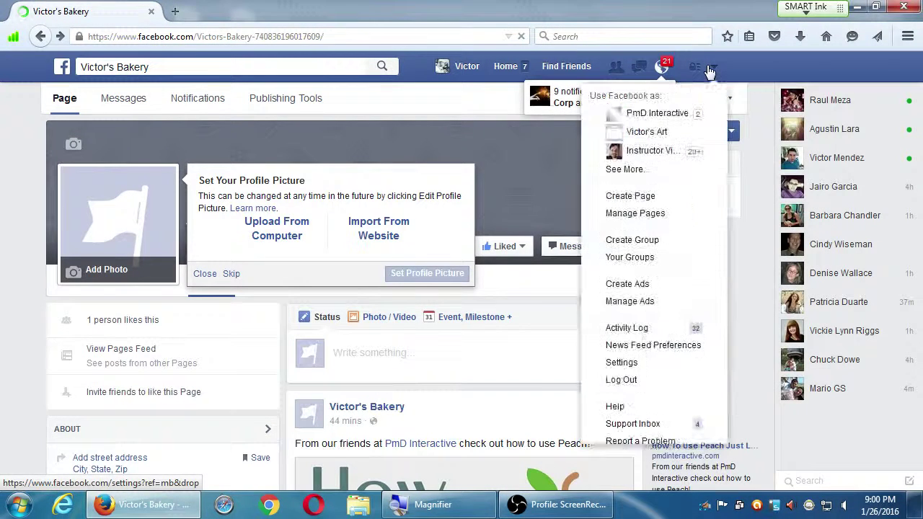
{"action": "left_click", "coordinate": [666, 288]}
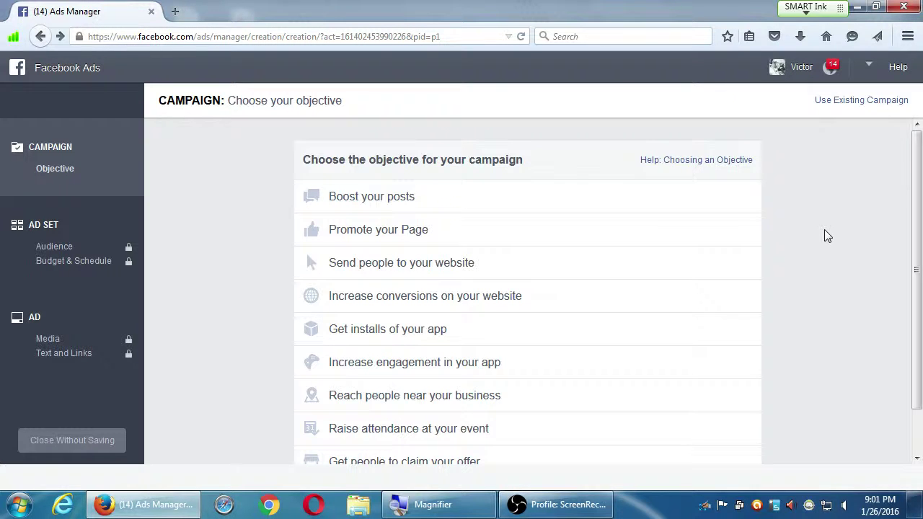
Look through the campaign objectives and try "Get people to claim your offer" with the Victor's Bakery page
{"action": "scroll", "coordinate": [827, 234], "scroll_direction": "down", "scroll_amount": 1}
{"action": "scroll", "coordinate": [826, 233], "scroll_direction": "up", "scroll_amount": 1}
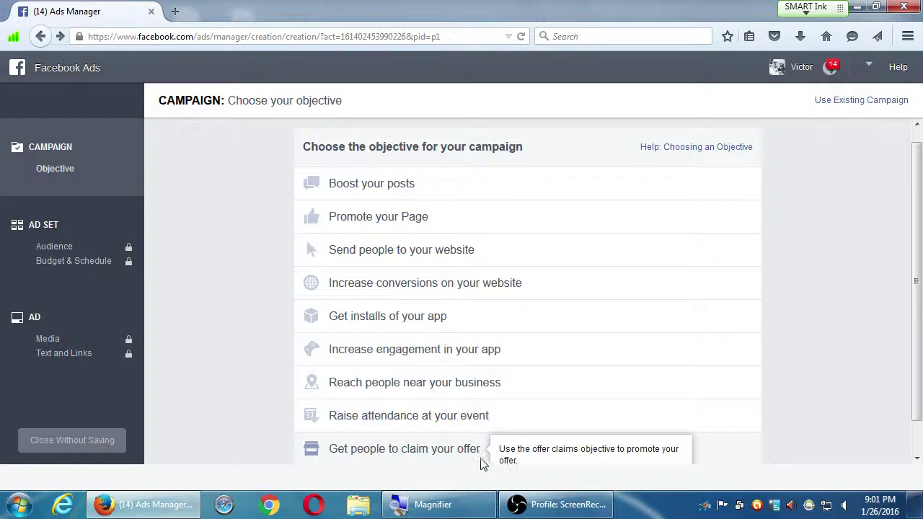
{"action": "scroll", "coordinate": [489, 454], "scroll_direction": "down", "scroll_amount": 1}
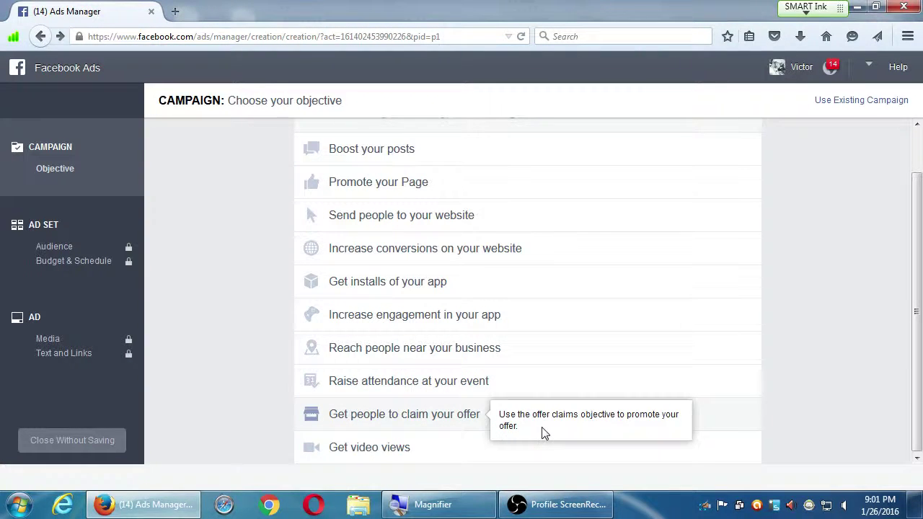
{"action": "left_click", "coordinate": [467, 416]}
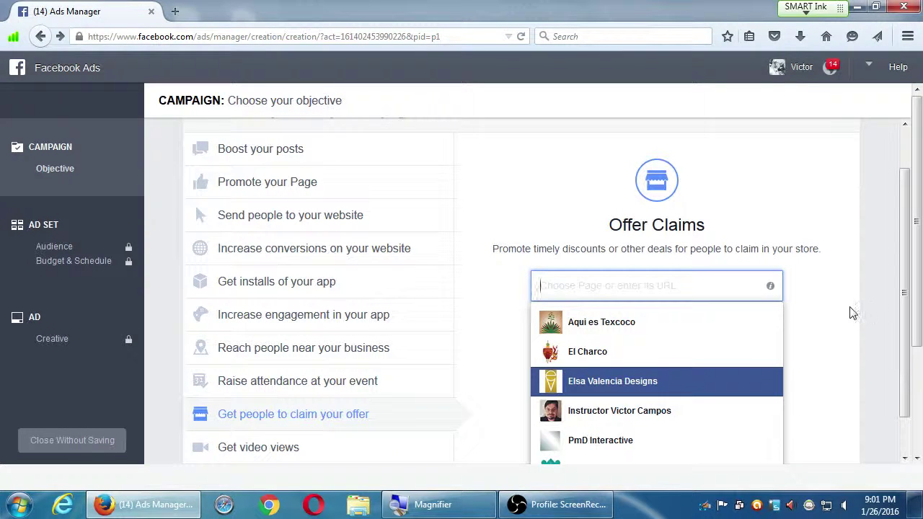
{"action": "scroll", "coordinate": [850, 313], "scroll_direction": "down", "scroll_amount": 1}
{"action": "scroll", "coordinate": [707, 372], "scroll_direction": "down", "scroll_amount": 3}
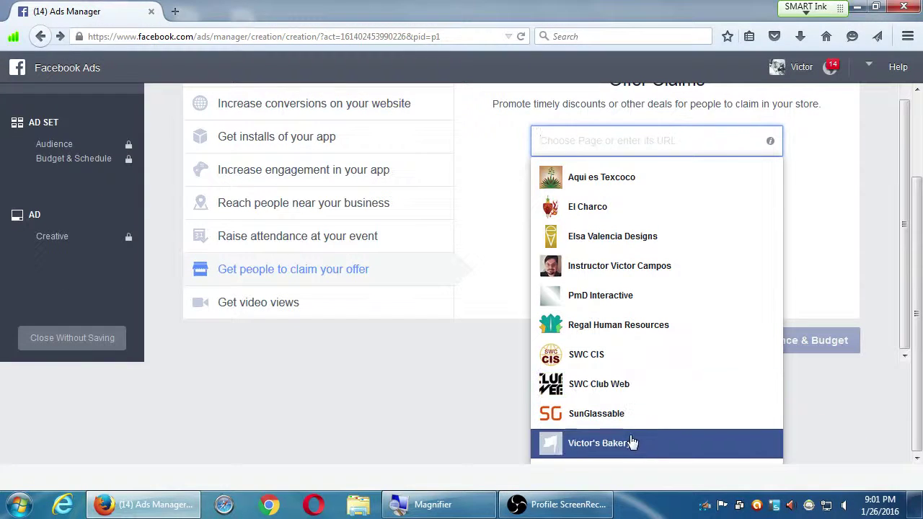
{"action": "left_click", "coordinate": [627, 443]}
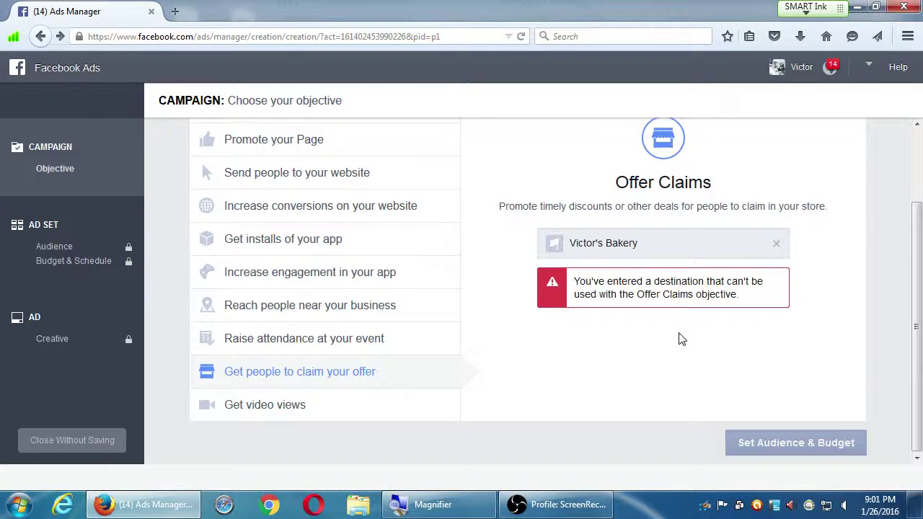
Choose the "Promote your Page" objective for Victor's Bakery and continue to the audience and budget settings
{"action": "mouse_move", "coordinate": [351, 176]}
{"action": "left_click", "coordinate": [305, 145]}
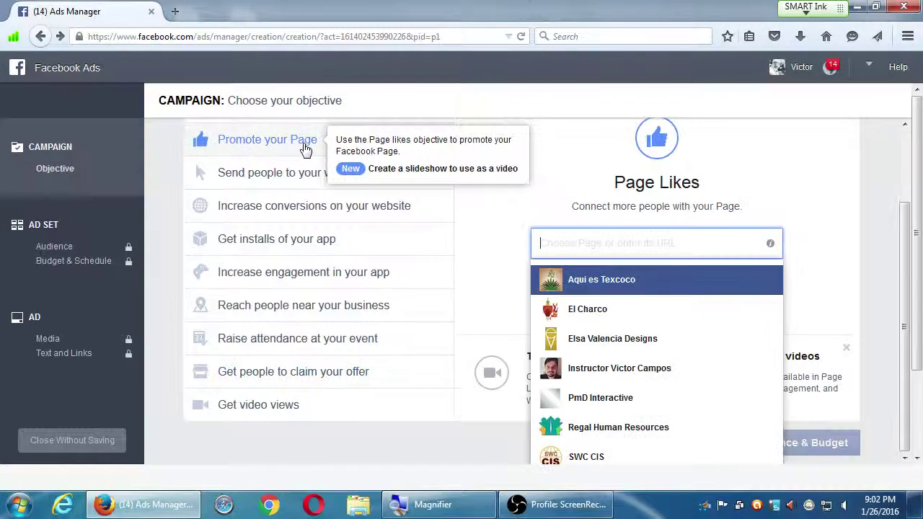
{"action": "scroll", "coordinate": [570, 310], "scroll_direction": "down", "scroll_amount": 2}
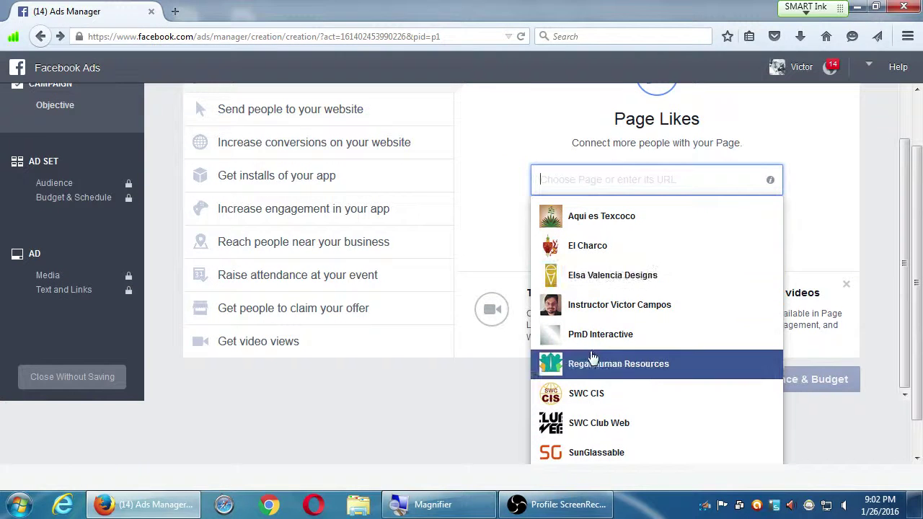
{"action": "scroll", "coordinate": [623, 413], "scroll_direction": "down", "scroll_amount": 1}
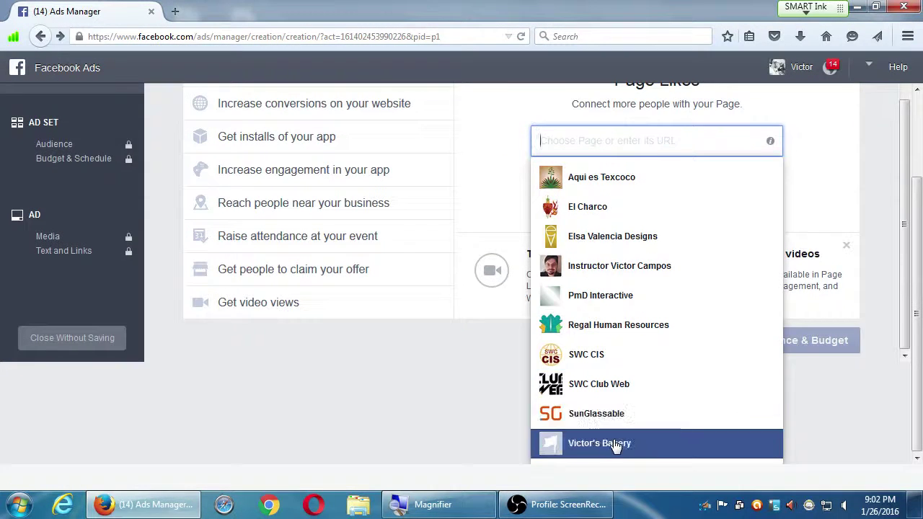
{"action": "left_click", "coordinate": [620, 443]}
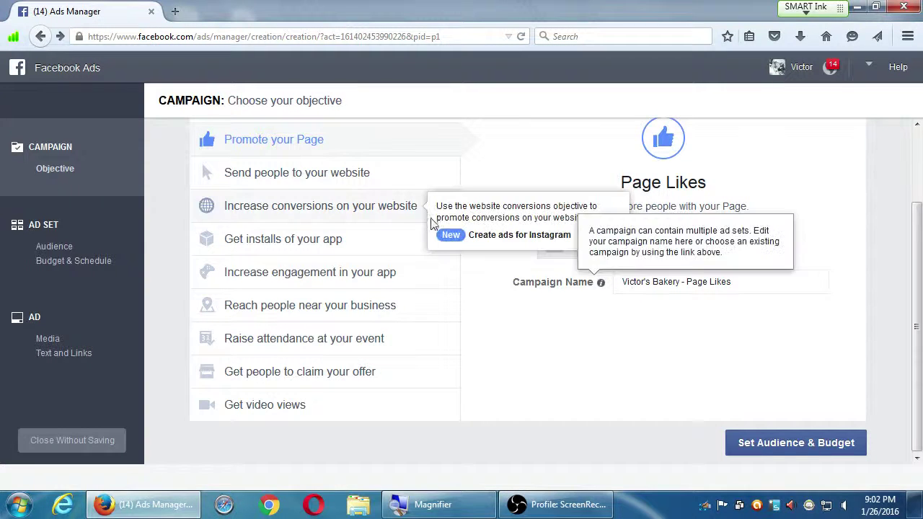
{"action": "scroll", "coordinate": [441, 236], "scroll_direction": "up", "scroll_amount": 1}
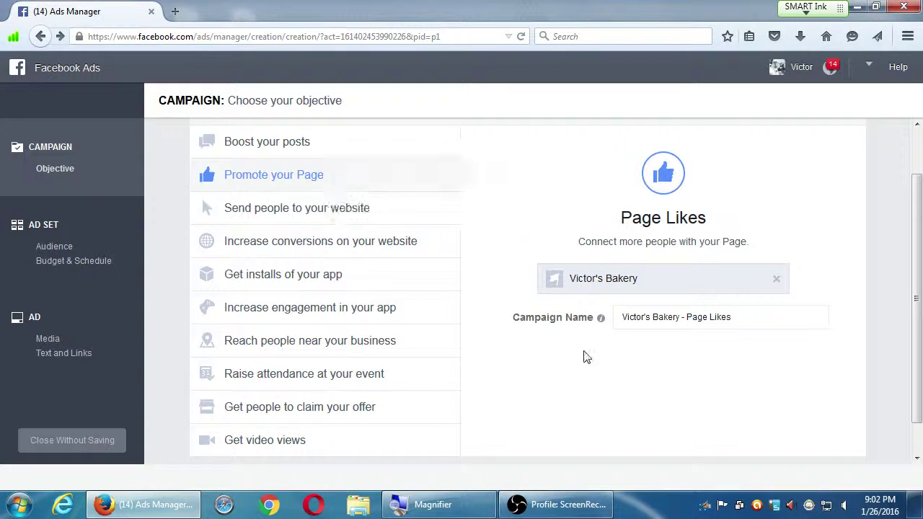
{"action": "scroll", "coordinate": [588, 380], "scroll_direction": "down", "scroll_amount": 1}
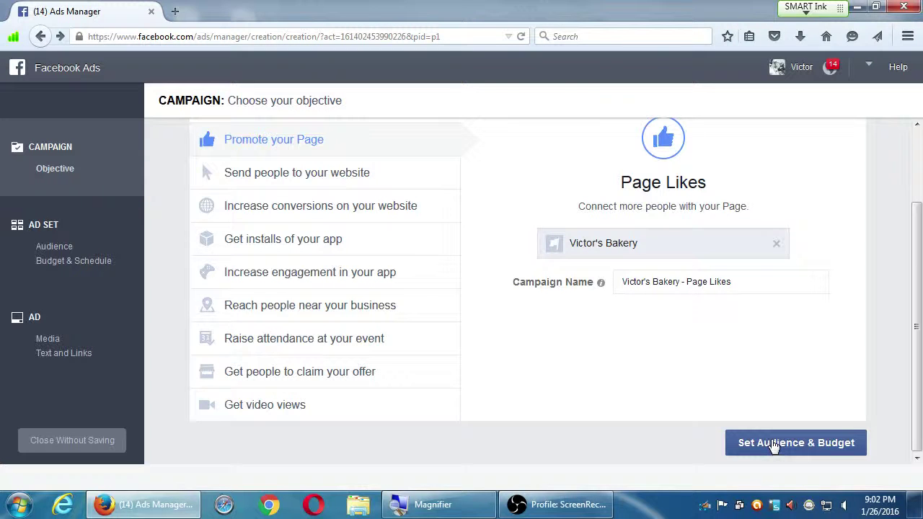
{"action": "left_click", "coordinate": [773, 447]}
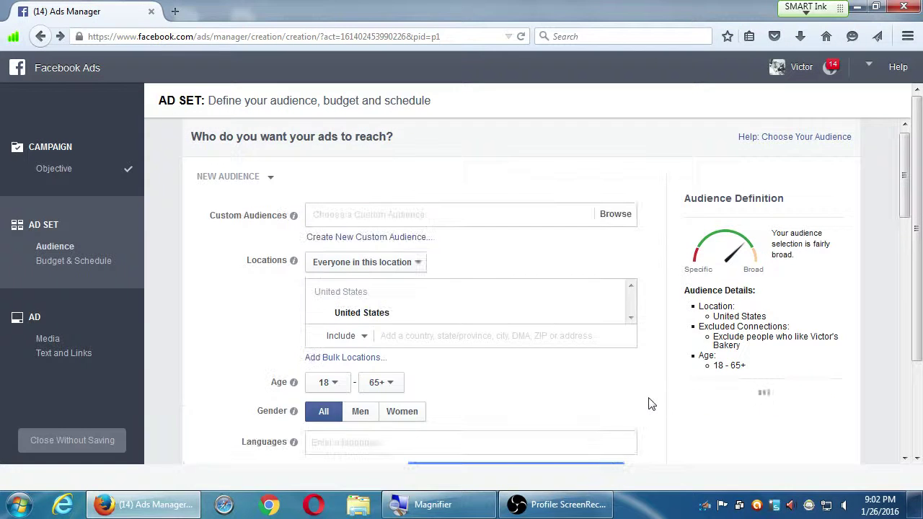
Review the new ad set's targeting options, page connections and audience definition
{"action": "scroll", "coordinate": [649, 401], "scroll_direction": "down", "scroll_amount": 2}
{"action": "scroll", "coordinate": [654, 402], "scroll_direction": "down", "scroll_amount": 5}
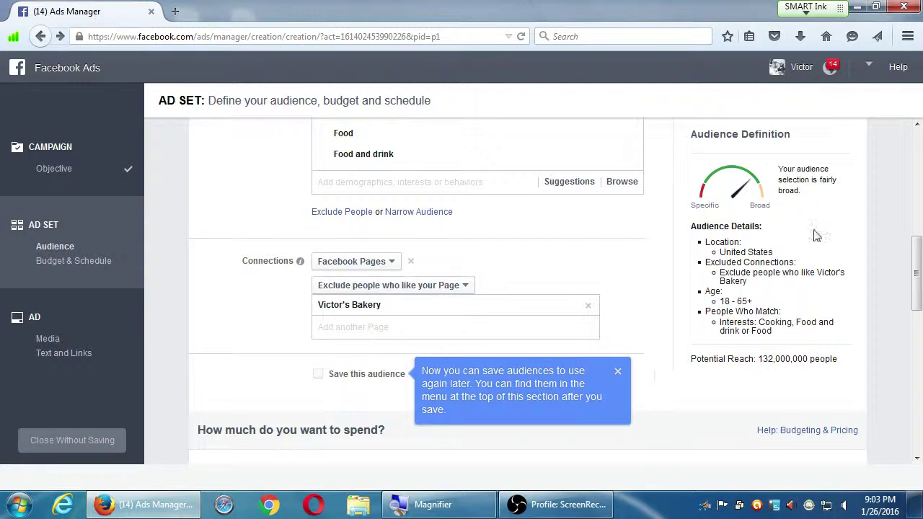
{"action": "left_click", "coordinate": [920, 168]}
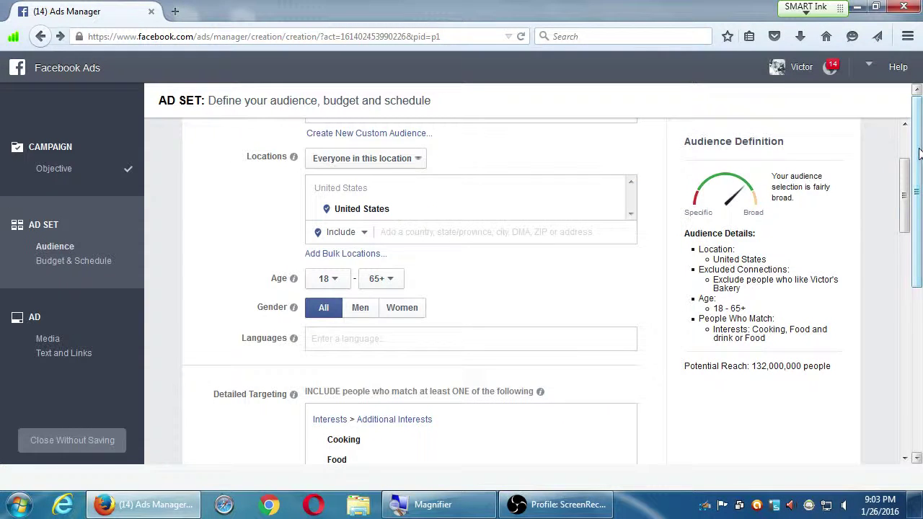
{"action": "scroll", "coordinate": [920, 168], "scroll_direction": "up", "scroll_amount": 3}
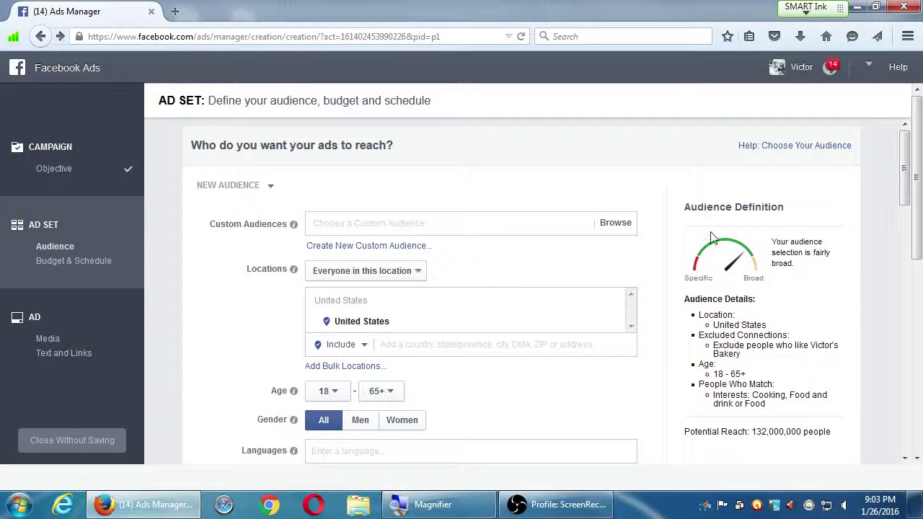
{"action": "scroll", "coordinate": [633, 219], "scroll_direction": "down", "scroll_amount": 1}
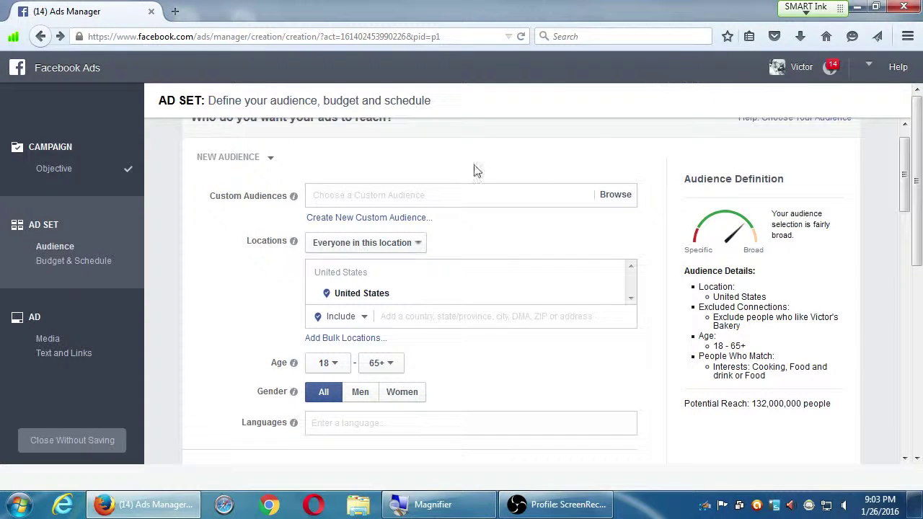
Try including the website custom audience "Audience from PmDInt.com" in the ad set and remove it again
{"action": "left_click", "coordinate": [397, 192]}
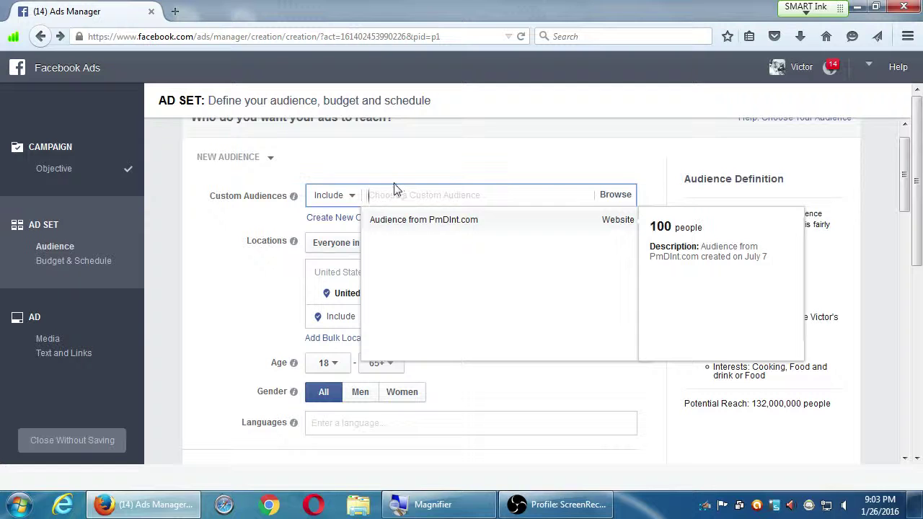
{"action": "left_click", "coordinate": [413, 222]}
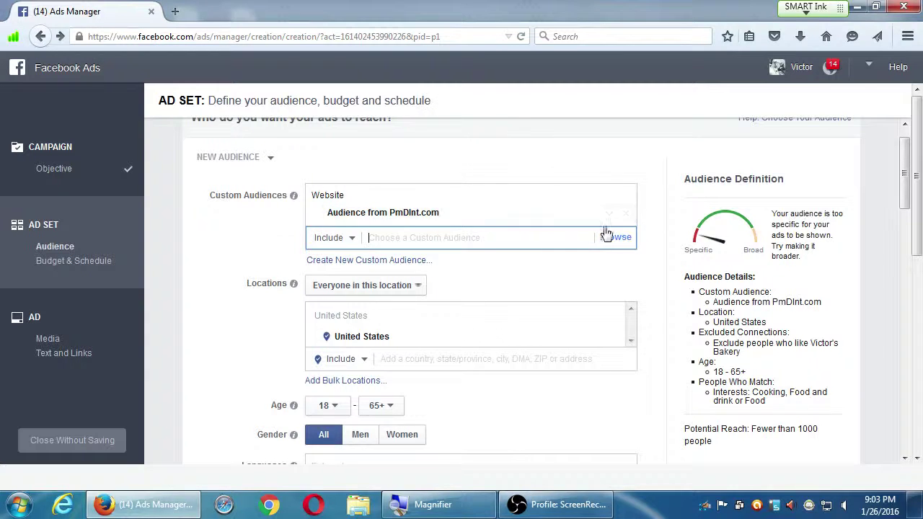
{"action": "left_click", "coordinate": [625, 214]}
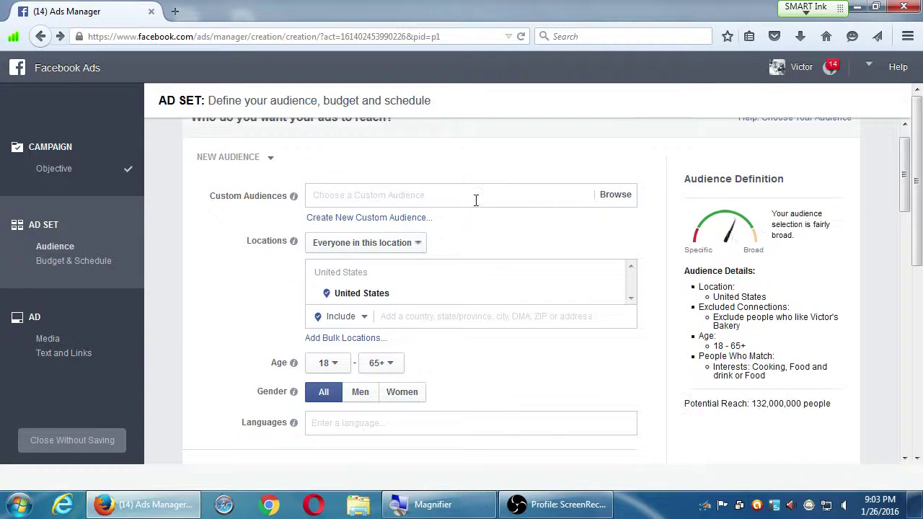
{"action": "left_click", "coordinate": [449, 200]}
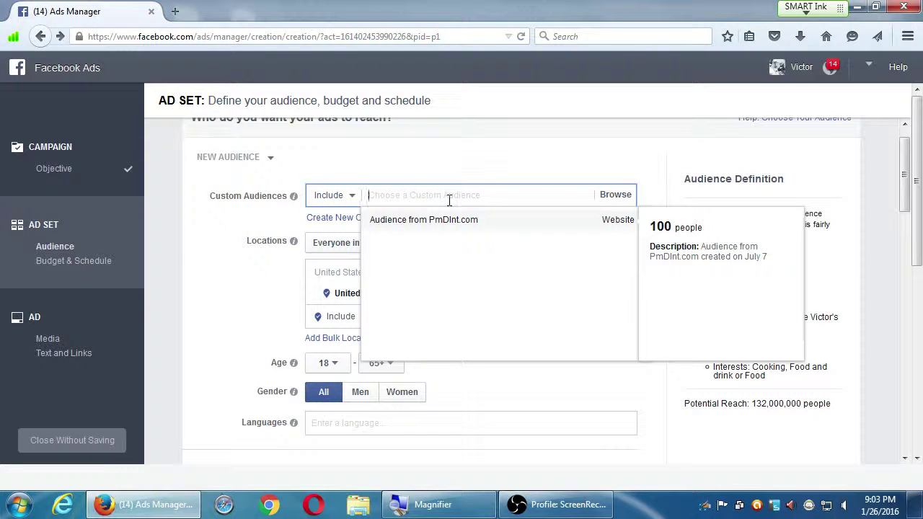
{"action": "left_click", "coordinate": [221, 321]}
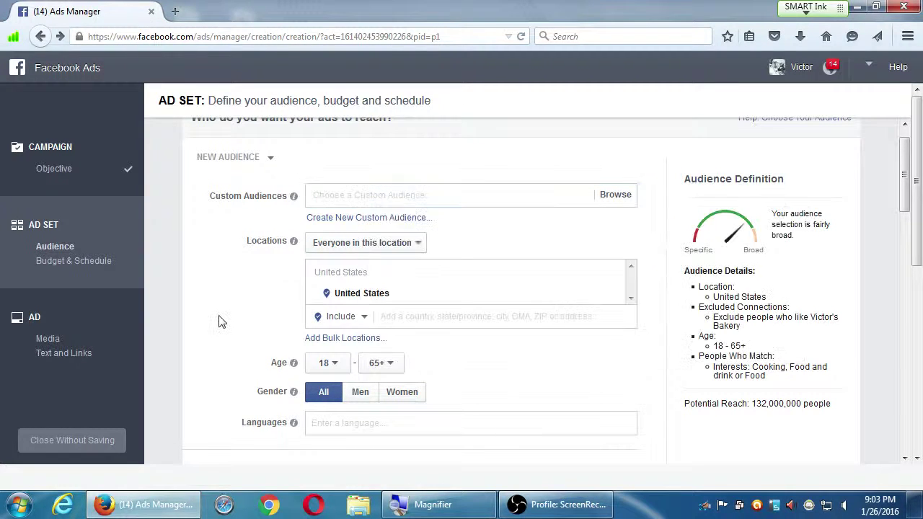
Examine the Facebook Pages connection options, the exclusion of people who like Victor's Bakery, and the budget section
{"action": "scroll", "coordinate": [222, 321], "scroll_direction": "down", "scroll_amount": 5}
{"action": "scroll", "coordinate": [219, 324], "scroll_direction": "down", "scroll_amount": 2}
{"action": "scroll", "coordinate": [219, 324], "scroll_direction": "down", "scroll_amount": 5}
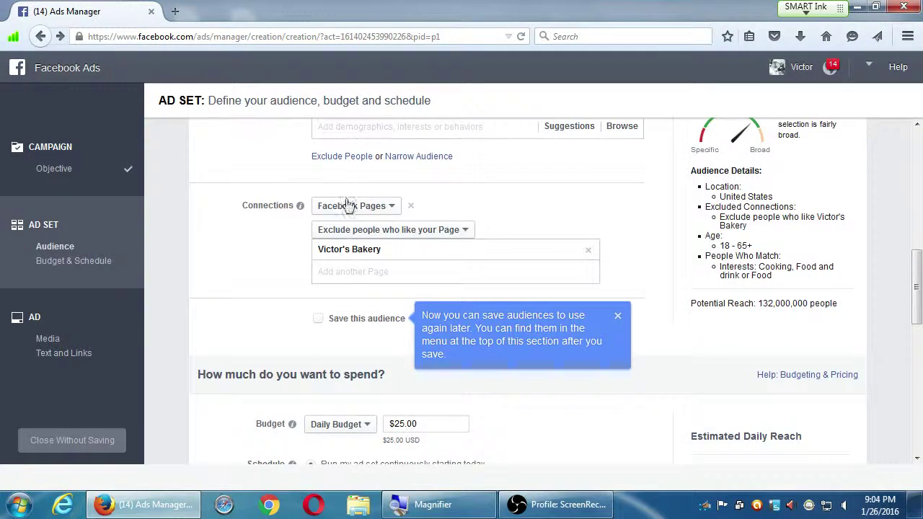
{"action": "left_click", "coordinate": [354, 207]}
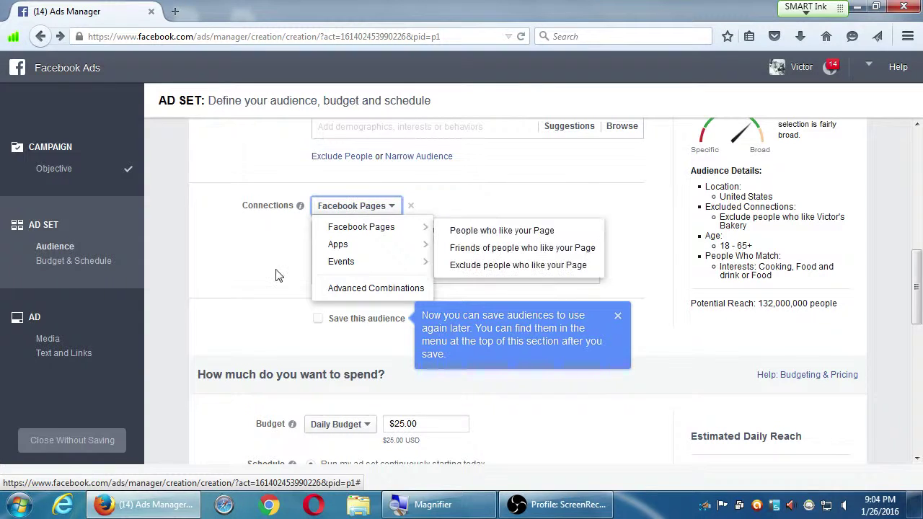
{"action": "left_click", "coordinate": [250, 272]}
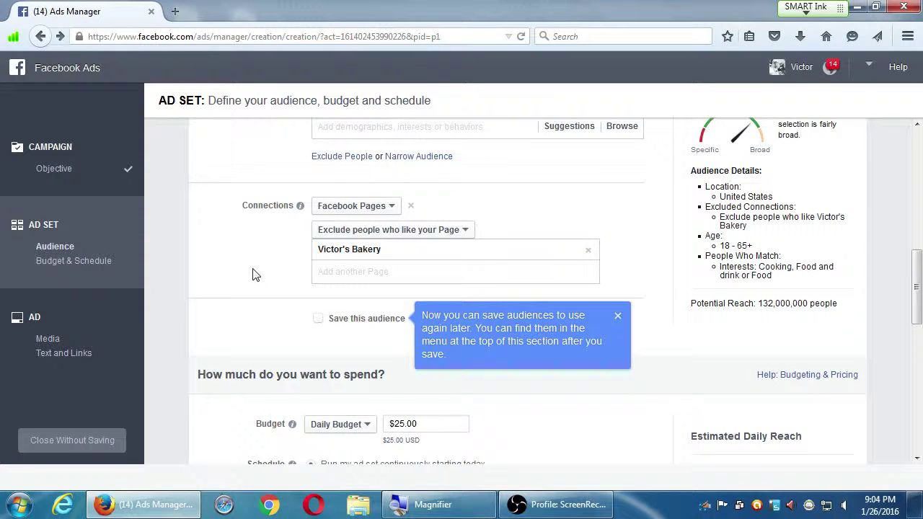
{"action": "scroll", "coordinate": [253, 274], "scroll_direction": "down", "scroll_amount": 2}
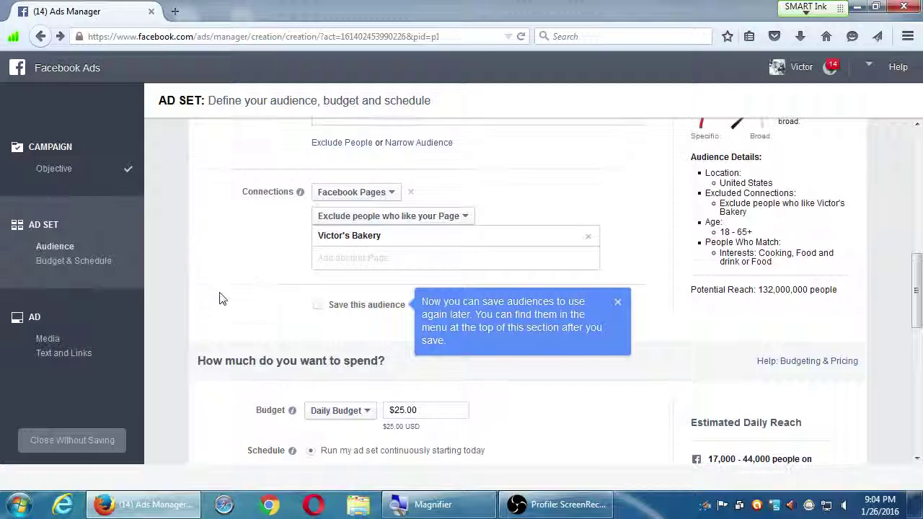
{"action": "scroll", "coordinate": [203, 293], "scroll_direction": "down", "scroll_amount": 1}
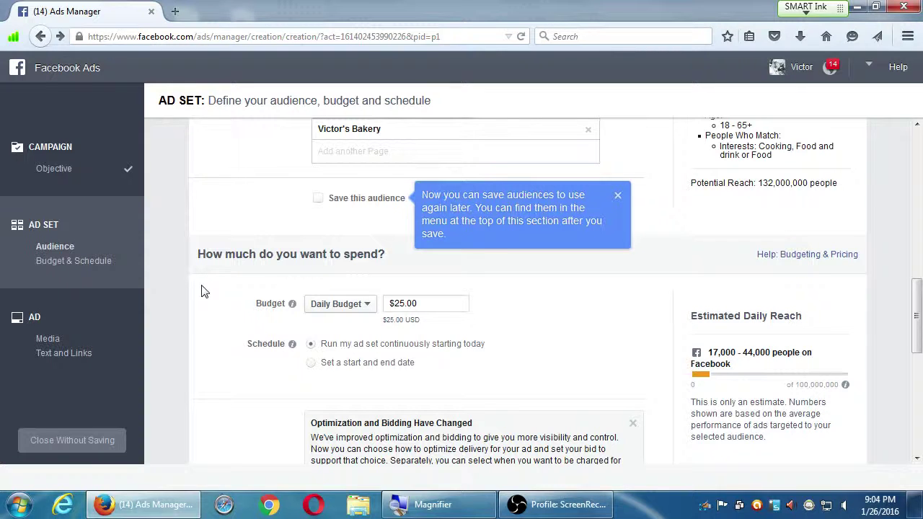
{"action": "scroll", "coordinate": [203, 291], "scroll_direction": "up", "scroll_amount": 3}
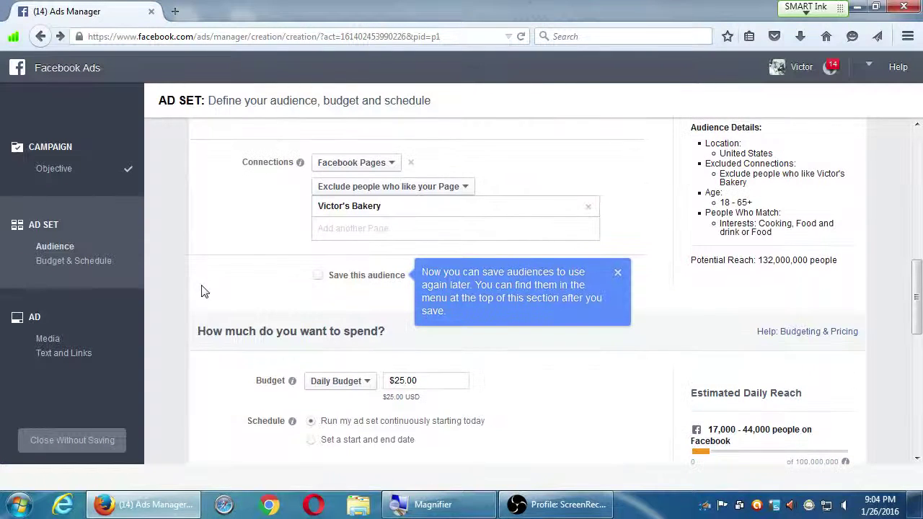
{"action": "scroll", "coordinate": [203, 291], "scroll_direction": "up", "scroll_amount": 2}
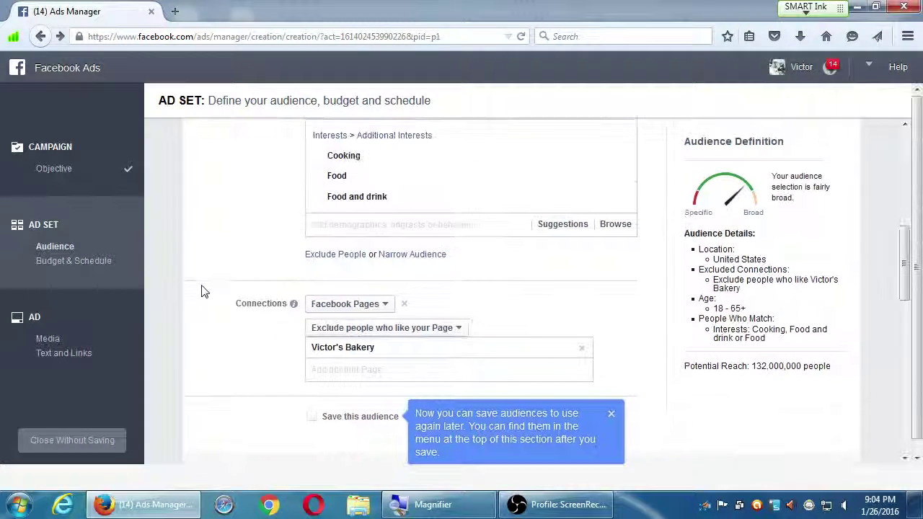
{"action": "scroll", "coordinate": [202, 291], "scroll_direction": "down", "scroll_amount": 1}
{"action": "scroll", "coordinate": [203, 292], "scroll_direction": "down", "scroll_amount": 3}
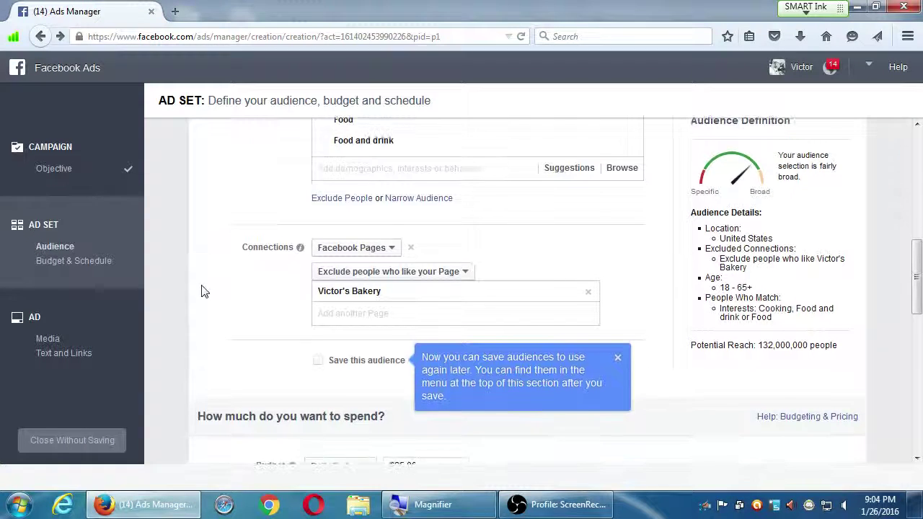
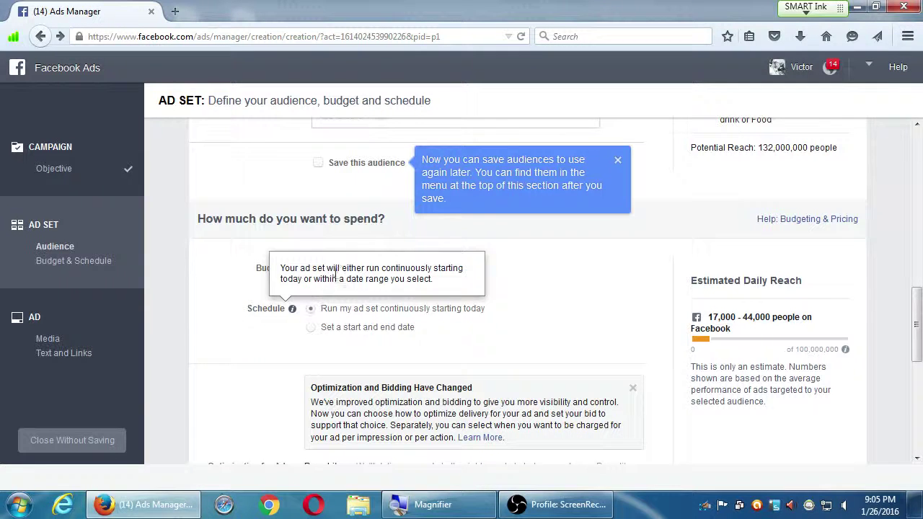
Switch the ad set to a lifetime budget of $25
{"action": "left_click", "coordinate": [317, 270]}
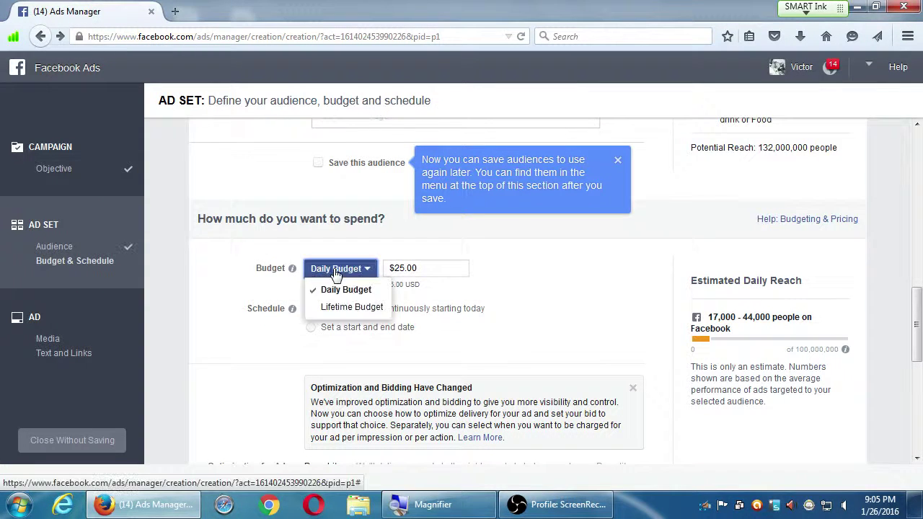
{"action": "left_click", "coordinate": [359, 315]}
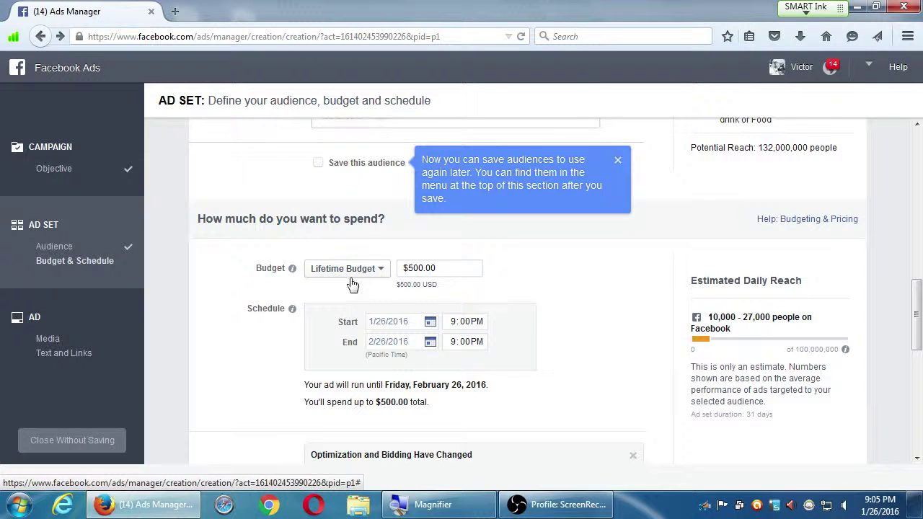
{"action": "left_click_drag", "start_coordinate": [443, 268], "coordinate": [371, 269]}
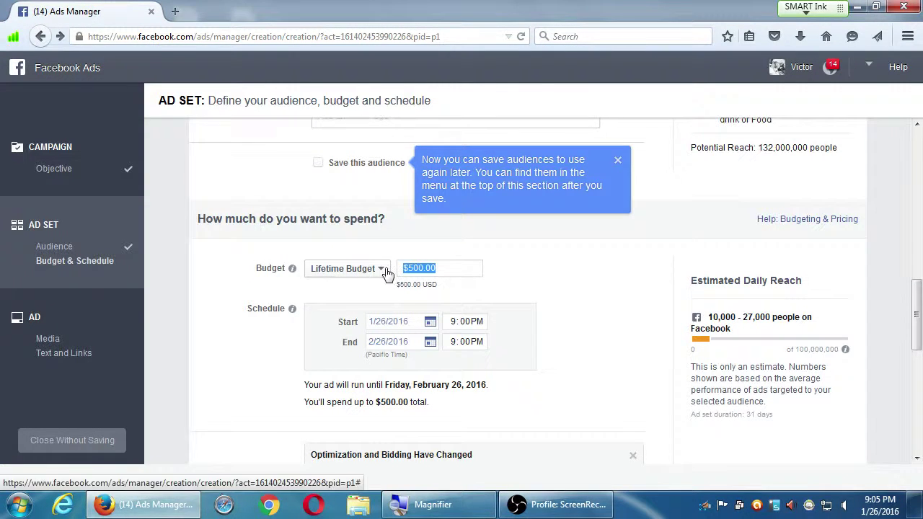
{"action": "type", "text": "25"}
{"action": "key", "text": "Tab"}
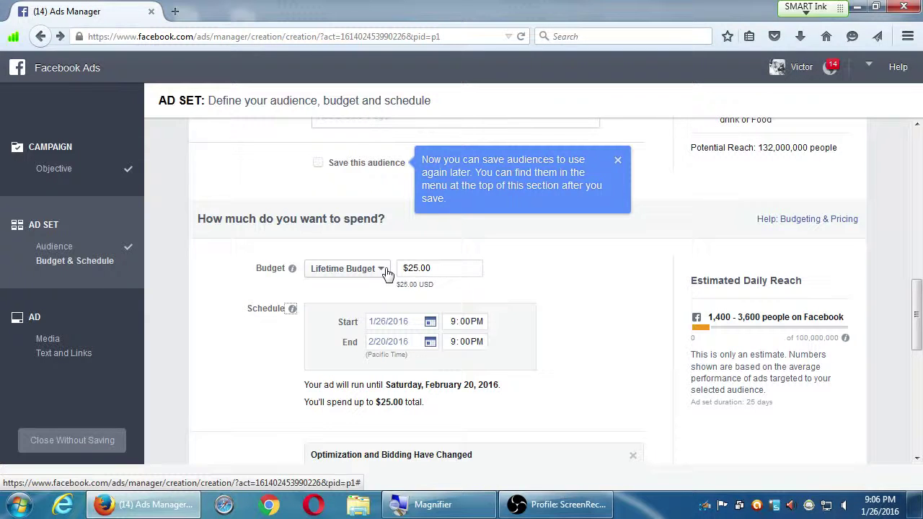
Return to a daily budget, choose a schedule with a start and end date, and set the amount to $1 per day
{"action": "left_click", "coordinate": [386, 272]}
{"action": "left_click", "coordinate": [360, 292]}
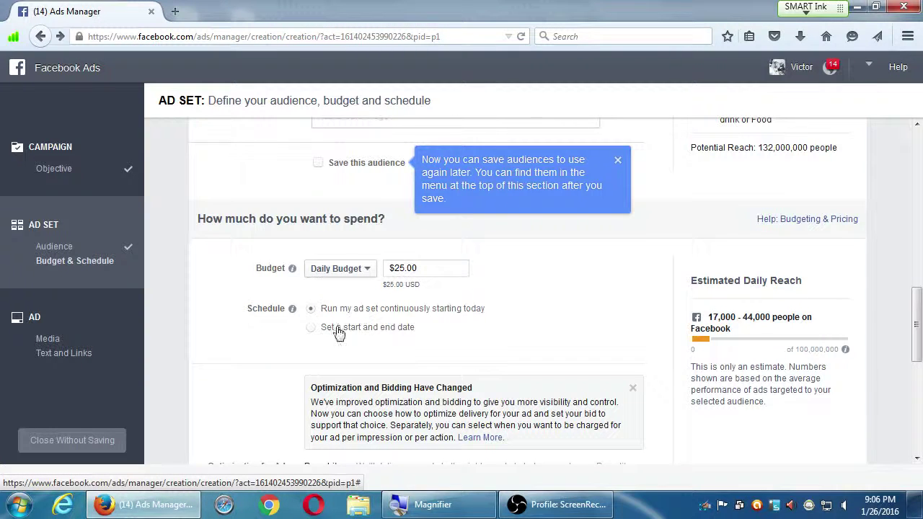
{"action": "left_click", "coordinate": [312, 332]}
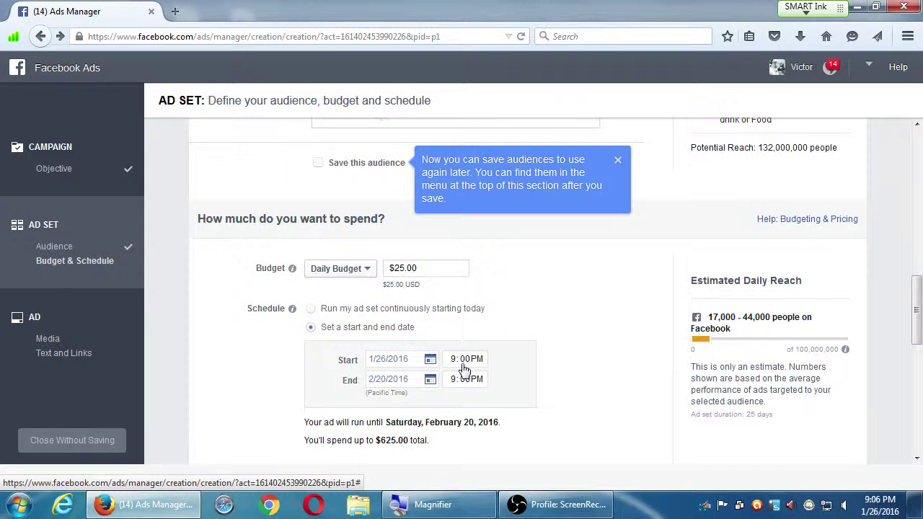
{"action": "left_click_drag", "start_coordinate": [430, 267], "coordinate": [380, 263]}
{"action": "type", "text": "1"}
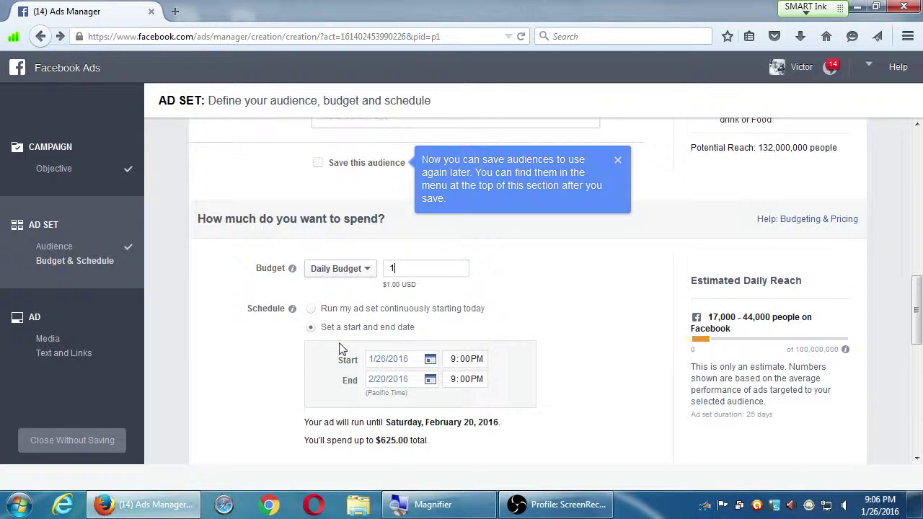
{"action": "key", "text": "Tab"}
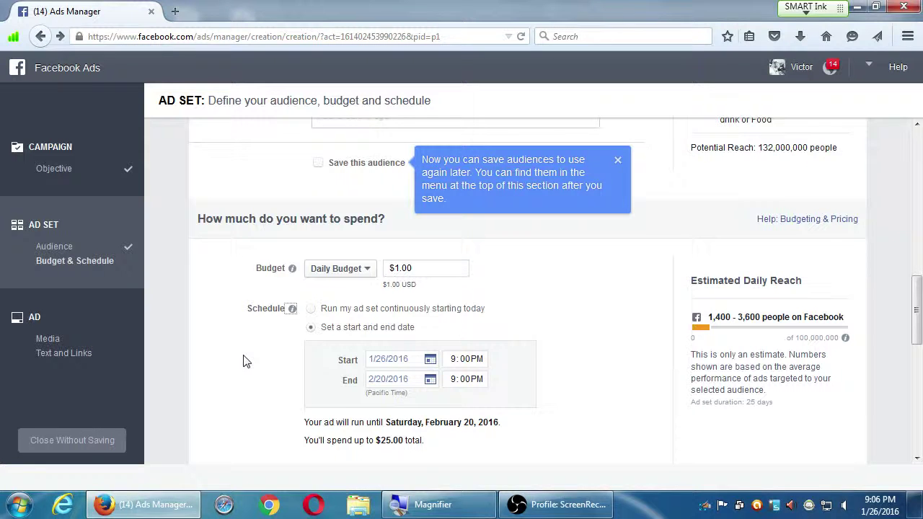
Review the ad set's audience targeting, budget, schedule, bidding, charging and delivery options
{"action": "scroll", "coordinate": [243, 360], "scroll_direction": "up", "scroll_amount": 3}
{"action": "scroll", "coordinate": [243, 361], "scroll_direction": "up", "scroll_amount": 5}
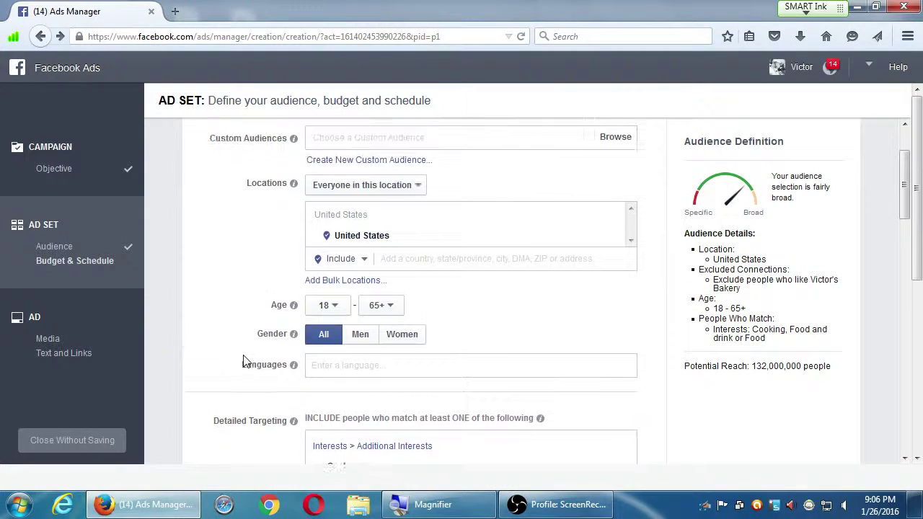
{"action": "scroll", "coordinate": [243, 360], "scroll_direction": "up", "scroll_amount": 2}
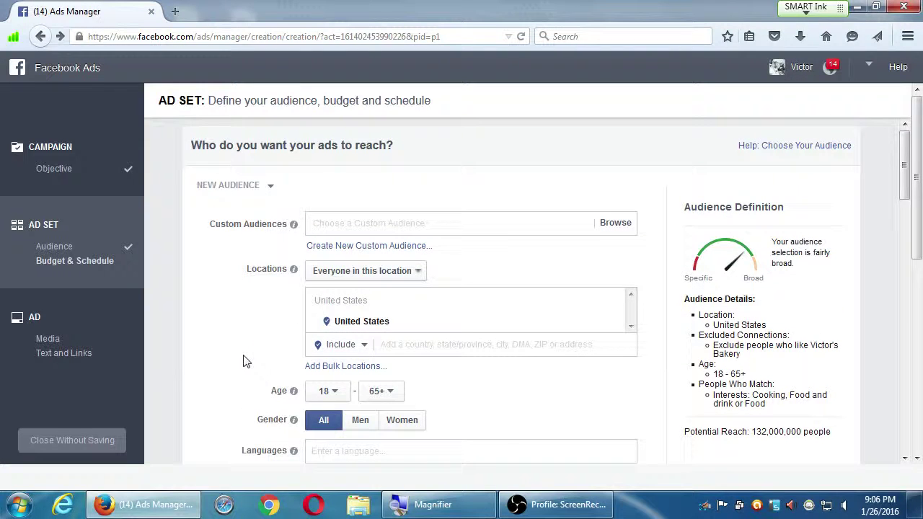
{"action": "scroll", "coordinate": [243, 361], "scroll_direction": "down", "scroll_amount": 2}
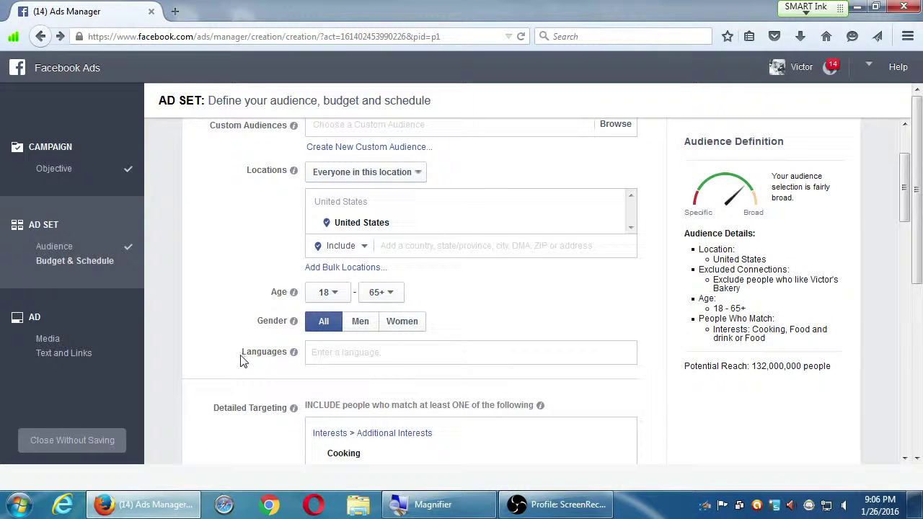
{"action": "scroll", "coordinate": [259, 359], "scroll_direction": "down", "scroll_amount": 3}
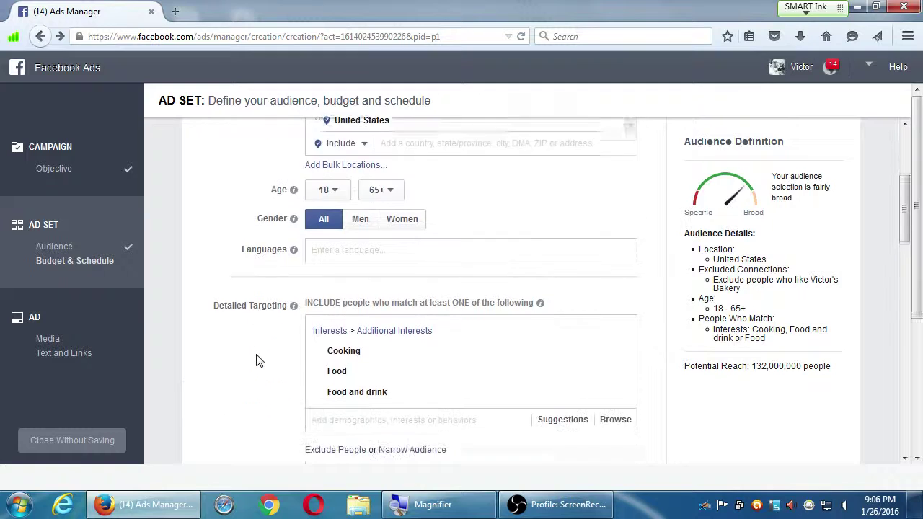
{"action": "scroll", "coordinate": [259, 359], "scroll_direction": "down", "scroll_amount": 7}
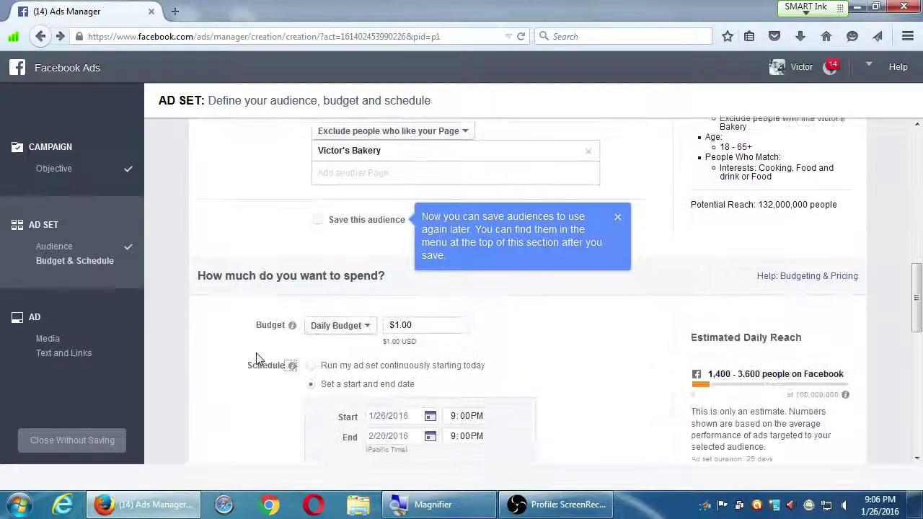
{"action": "scroll", "coordinate": [259, 359], "scroll_direction": "down", "scroll_amount": 3}
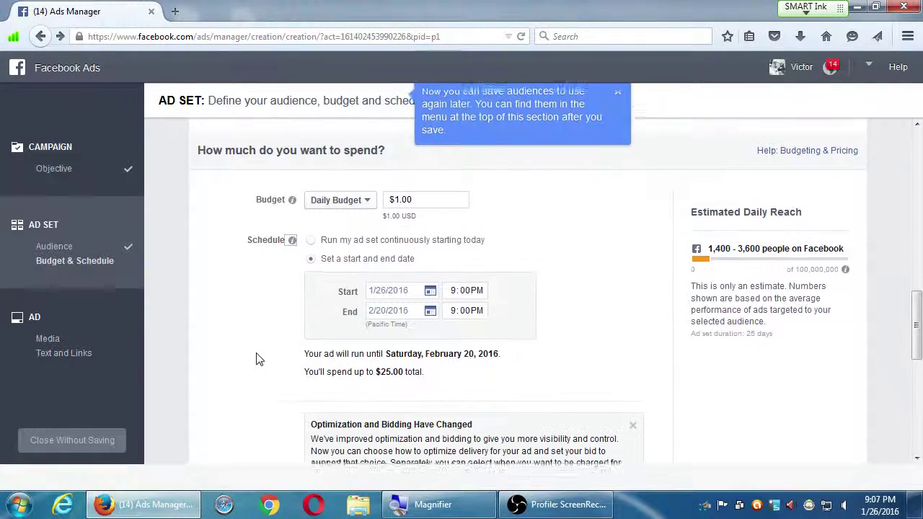
{"action": "scroll", "coordinate": [259, 359], "scroll_direction": "down", "scroll_amount": 1}
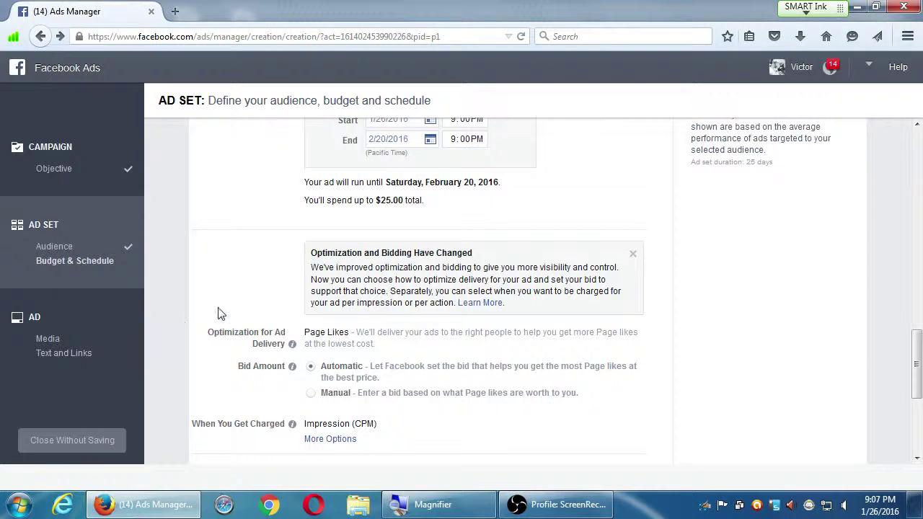
{"action": "scroll", "coordinate": [220, 310], "scroll_direction": "down", "scroll_amount": 1}
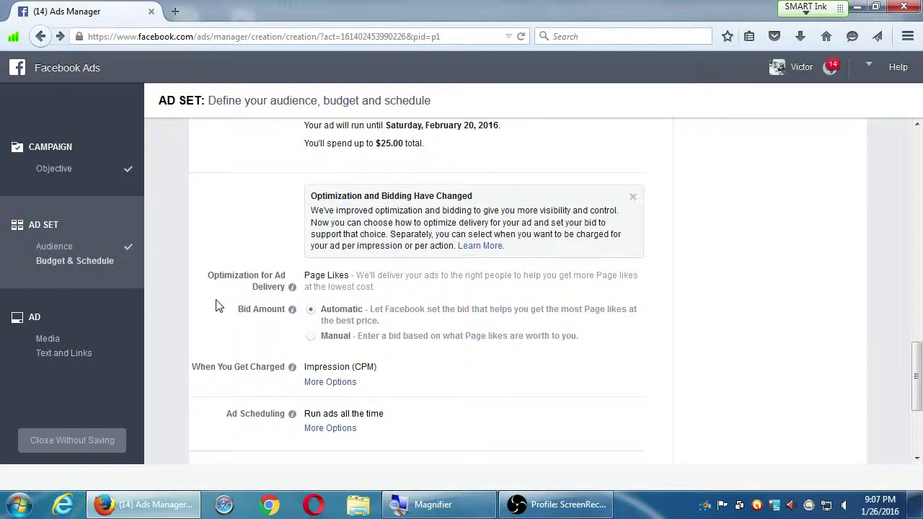
{"action": "scroll", "coordinate": [260, 319], "scroll_direction": "down", "scroll_amount": 2}
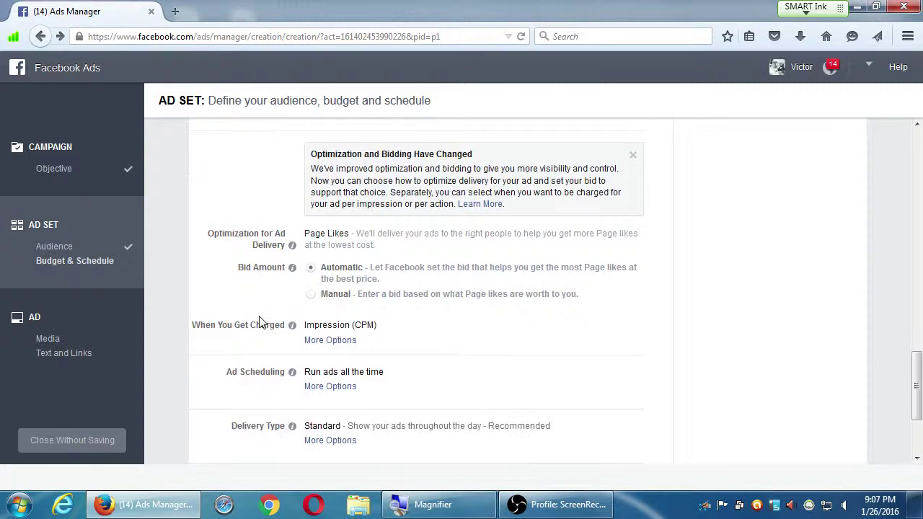
{"action": "scroll", "coordinate": [220, 329], "scroll_direction": "down", "scroll_amount": 1}
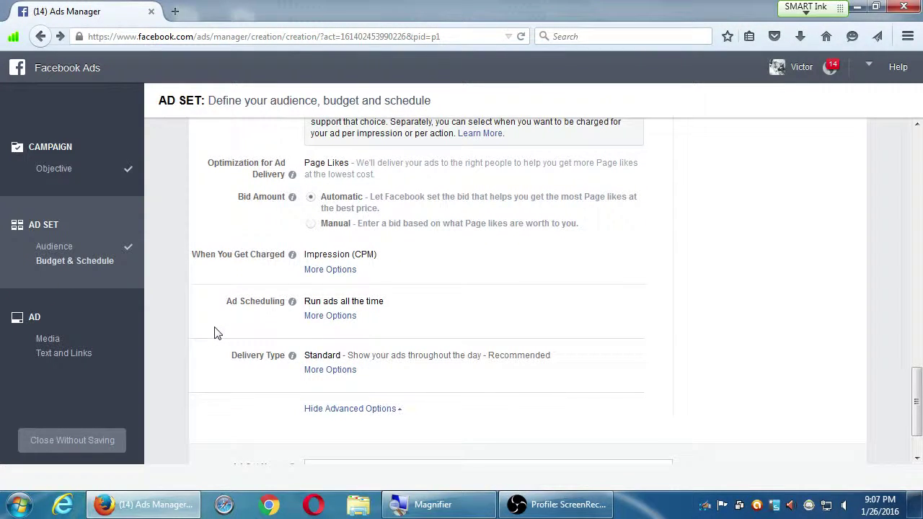
Recheck the ad set's settings and continue to choosing the ad creative
{"action": "scroll", "coordinate": [274, 325], "scroll_direction": "up", "scroll_amount": 1}
{"action": "scroll", "coordinate": [282, 328], "scroll_direction": "up", "scroll_amount": 8}
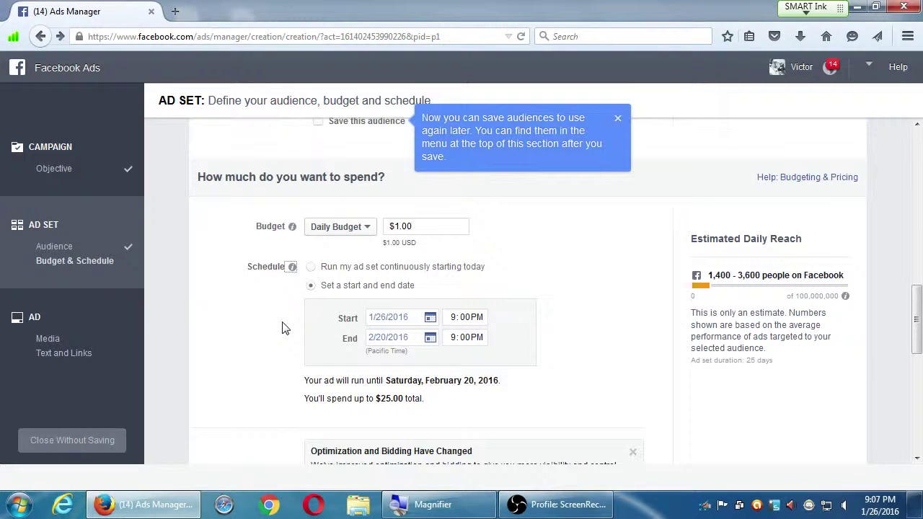
{"action": "scroll", "coordinate": [283, 328], "scroll_direction": "up", "scroll_amount": 6}
{"action": "scroll", "coordinate": [286, 328], "scroll_direction": "down", "scroll_amount": 10}
{"action": "scroll", "coordinate": [326, 316], "scroll_direction": "down", "scroll_amount": 7}
{"action": "scroll", "coordinate": [271, 324], "scroll_direction": "up", "scroll_amount": 1}
{"action": "scroll", "coordinate": [269, 325], "scroll_direction": "down", "scroll_amount": 1}
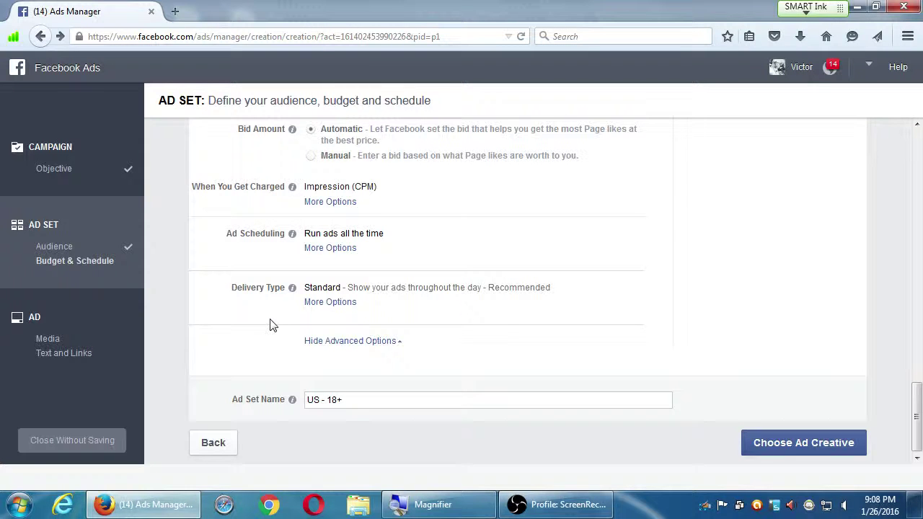
{"action": "left_click", "coordinate": [824, 442]}
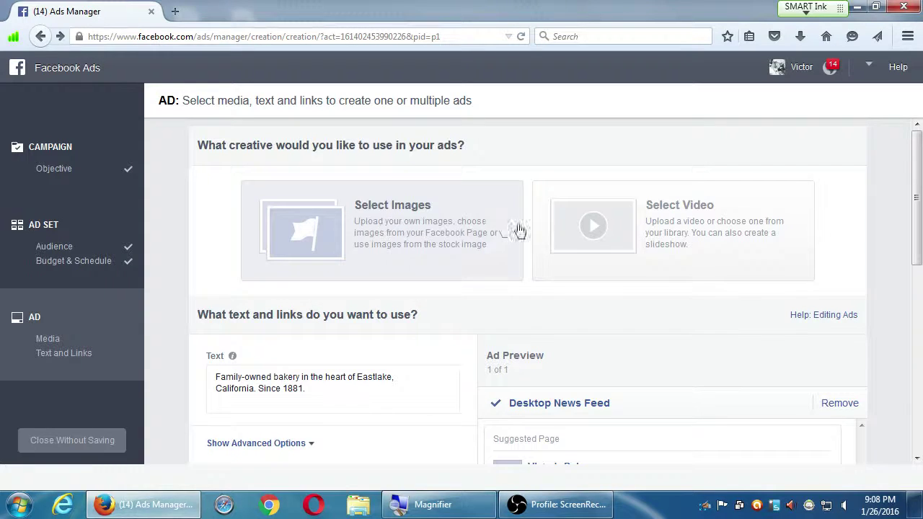
Review the ad's creative choices, text, placement previews and the order review and placement options
{"action": "scroll", "coordinate": [492, 214], "scroll_direction": "down", "scroll_amount": 3}
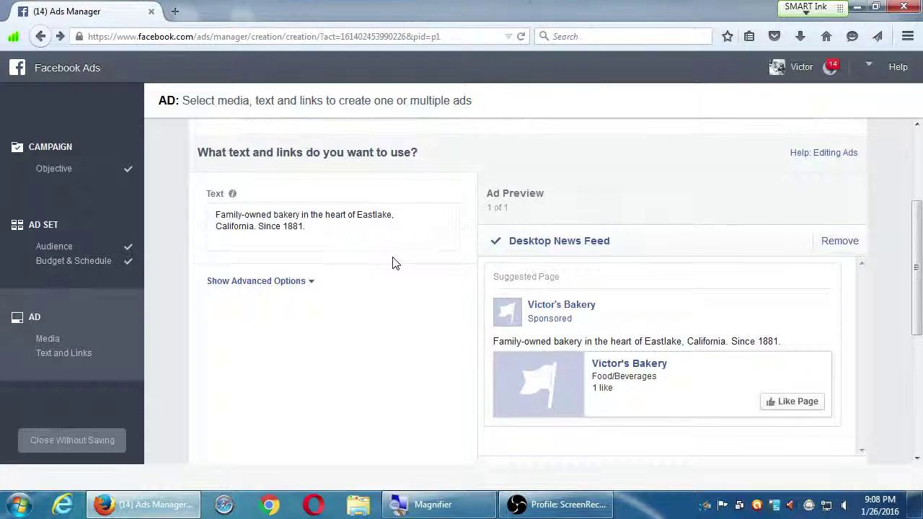
{"action": "scroll", "coordinate": [392, 263], "scroll_direction": "up", "scroll_amount": 1}
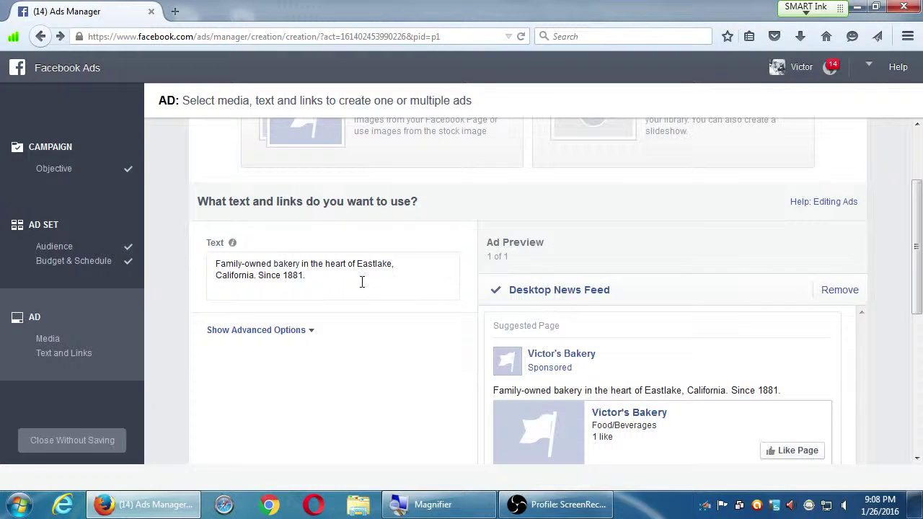
{"action": "scroll", "coordinate": [361, 290], "scroll_direction": "down", "scroll_amount": 1}
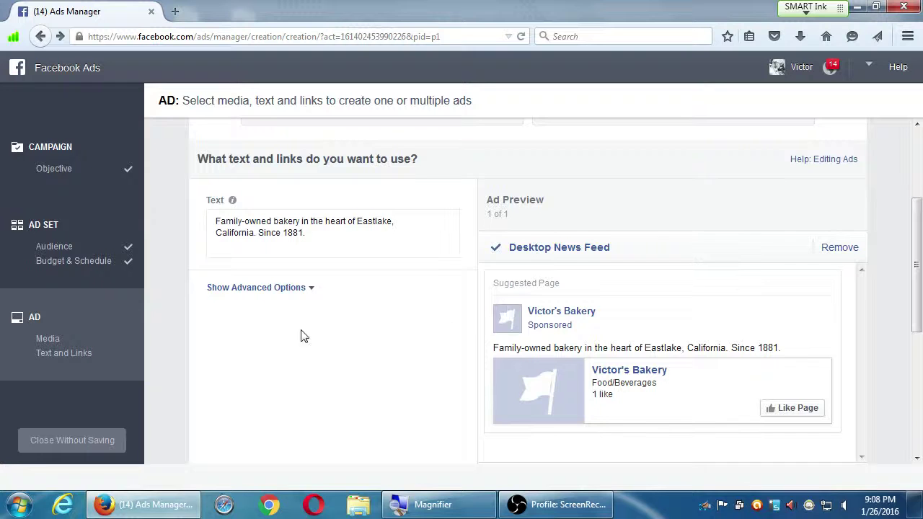
{"action": "scroll", "coordinate": [323, 336], "scroll_direction": "down", "scroll_amount": 2}
{"action": "scroll", "coordinate": [333, 325], "scroll_direction": "down", "scroll_amount": 1}
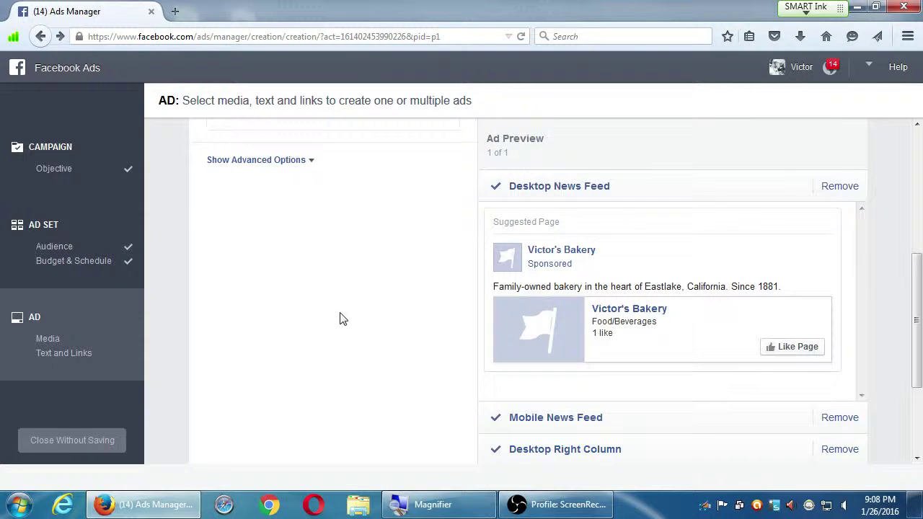
{"action": "scroll", "coordinate": [343, 321], "scroll_direction": "down", "scroll_amount": 3}
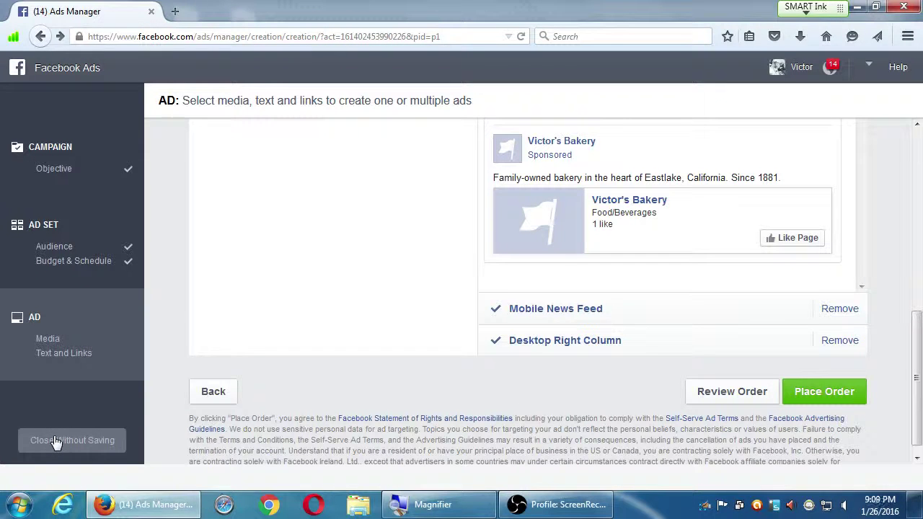
{"action": "scroll", "coordinate": [232, 408], "scroll_direction": "down", "scroll_amount": 1}
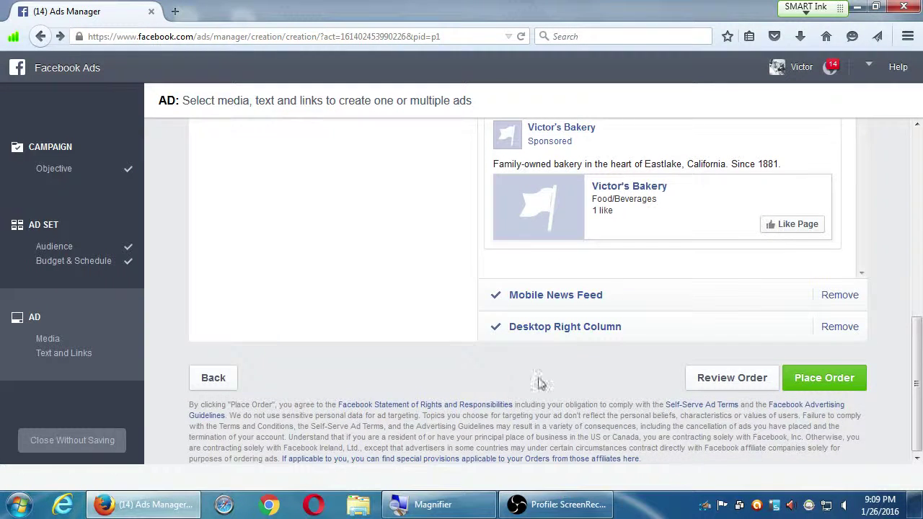
{"action": "scroll", "coordinate": [438, 367], "scroll_direction": "up", "scroll_amount": 7}
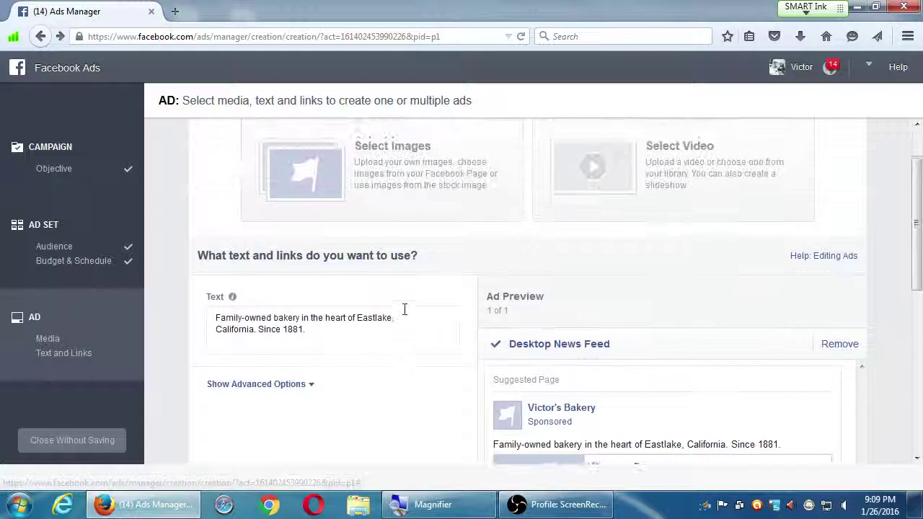
{"action": "scroll", "coordinate": [404, 310], "scroll_direction": "up", "scroll_amount": 2}
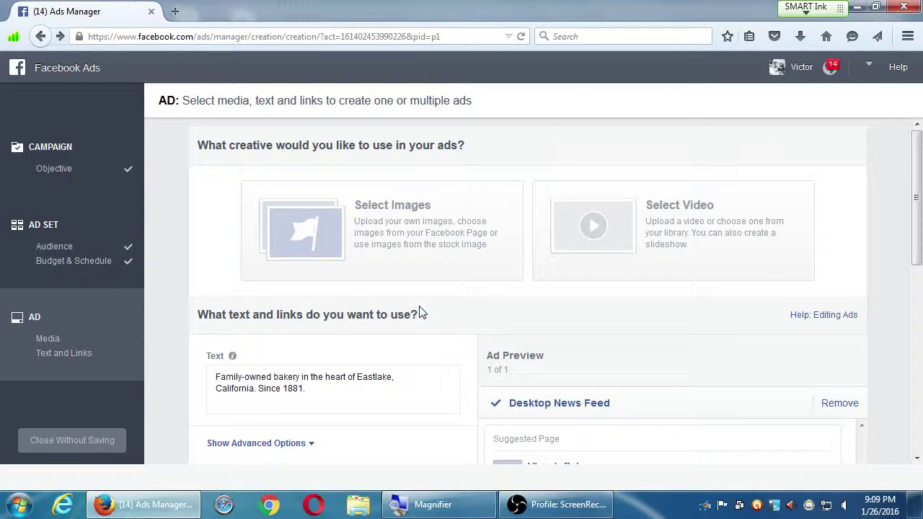
{"action": "scroll", "coordinate": [663, 296], "scroll_direction": "down", "scroll_amount": 5}
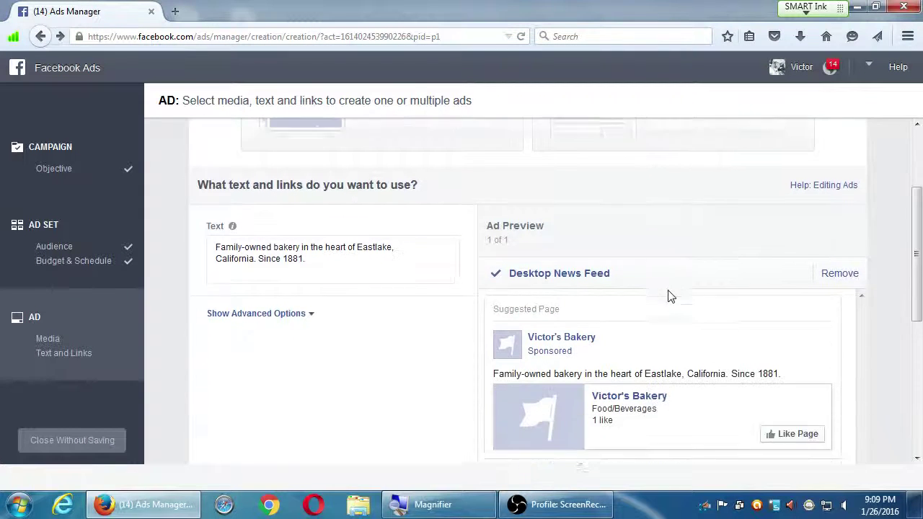
{"action": "scroll", "coordinate": [668, 363], "scroll_direction": "down", "scroll_amount": 1}
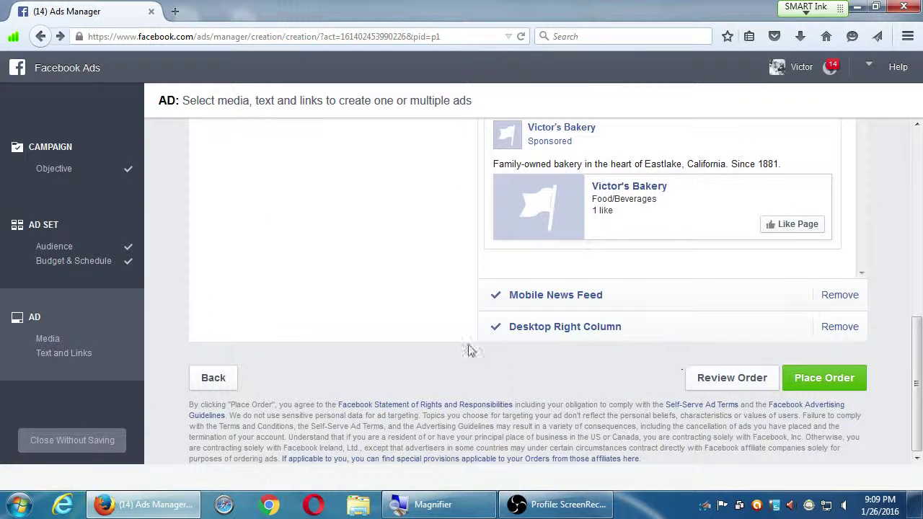
Leave the ad setup for the personal profile and log in as the Aqui es Texcoco Page from the full list of managed Pages
{"action": "left_click", "coordinate": [793, 68]}
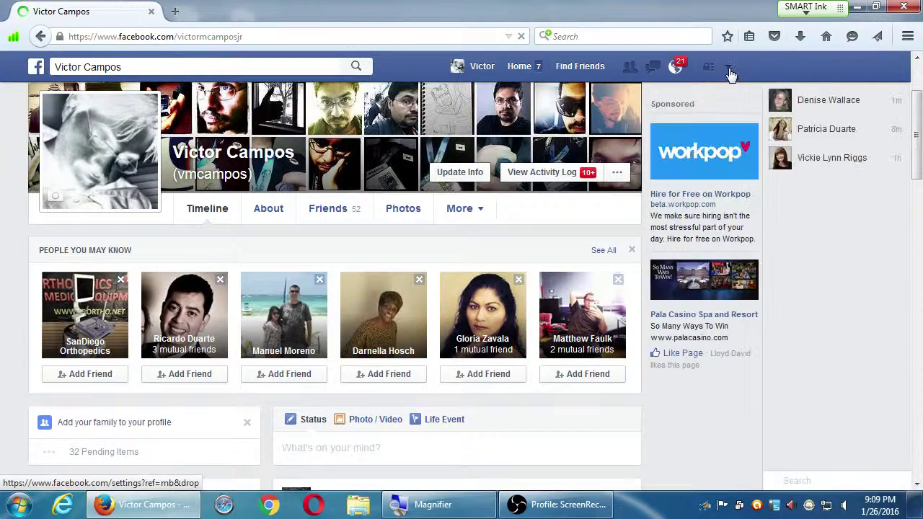
{"action": "left_click", "coordinate": [730, 72]}
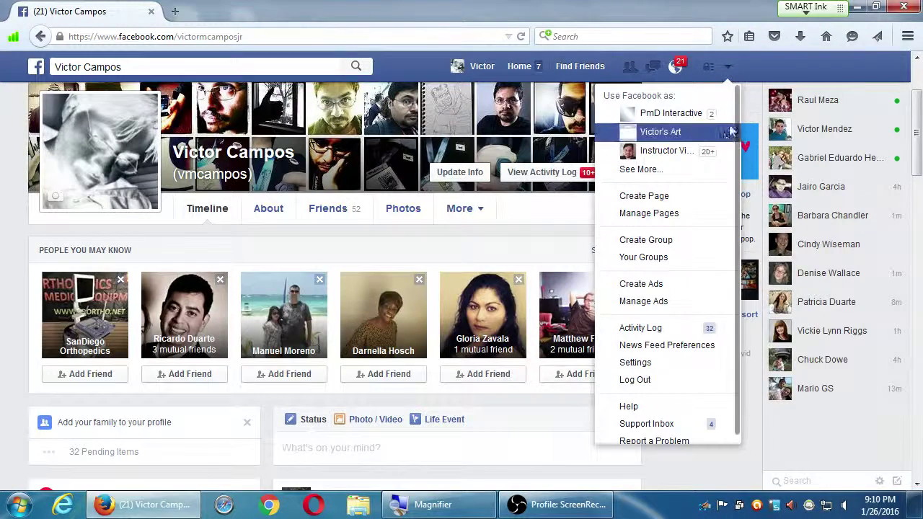
{"action": "left_click", "coordinate": [674, 171]}
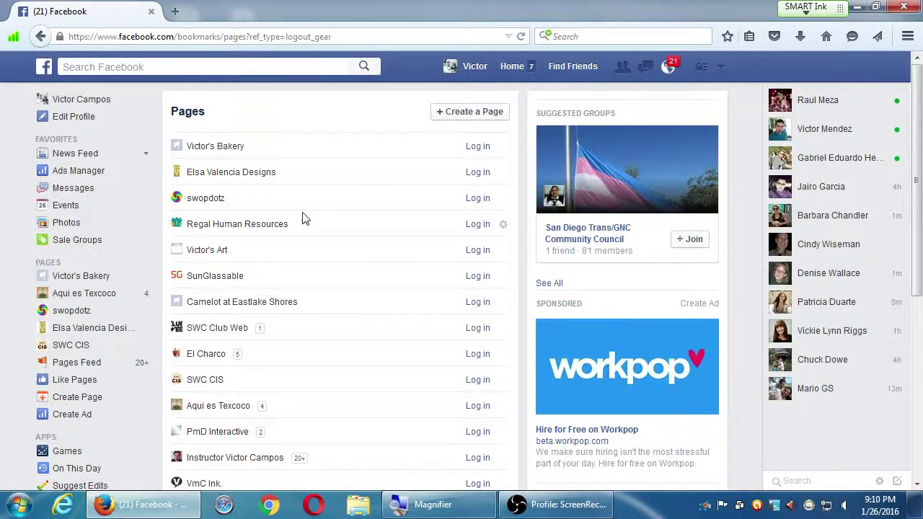
{"action": "scroll", "coordinate": [256, 268], "scroll_direction": "down", "scroll_amount": 2}
{"action": "scroll", "coordinate": [231, 294], "scroll_direction": "down", "scroll_amount": 1}
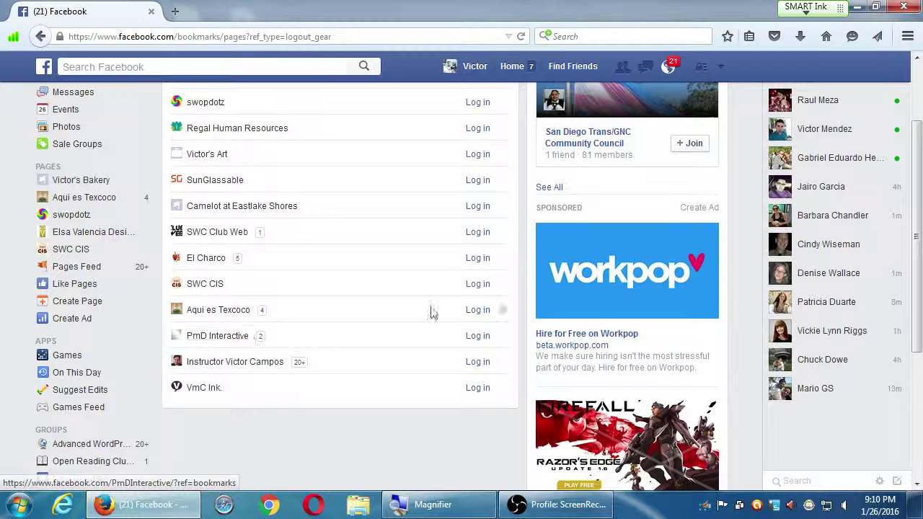
{"action": "left_click", "coordinate": [476, 310]}
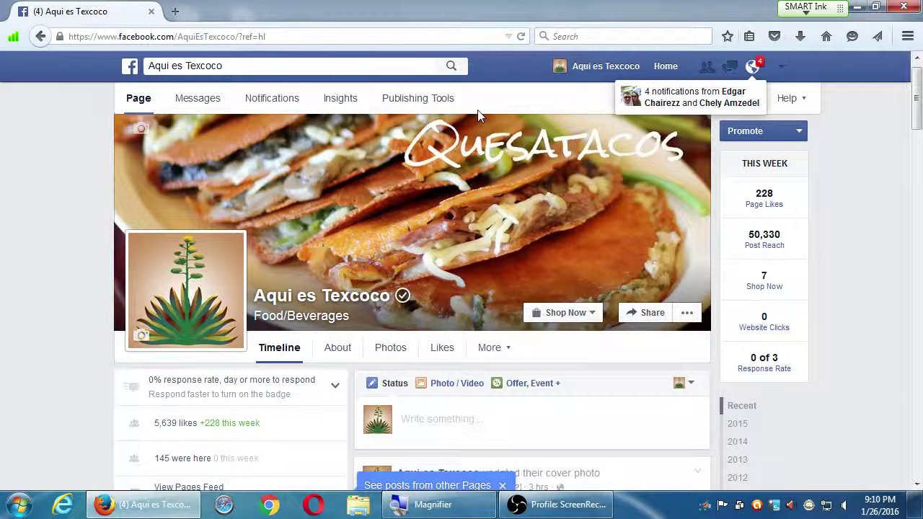
Open the Page's Insights and examine the overview of page likes, post reach, engagement, recent posts and Pages to Watch
{"action": "left_click", "coordinate": [340, 98]}
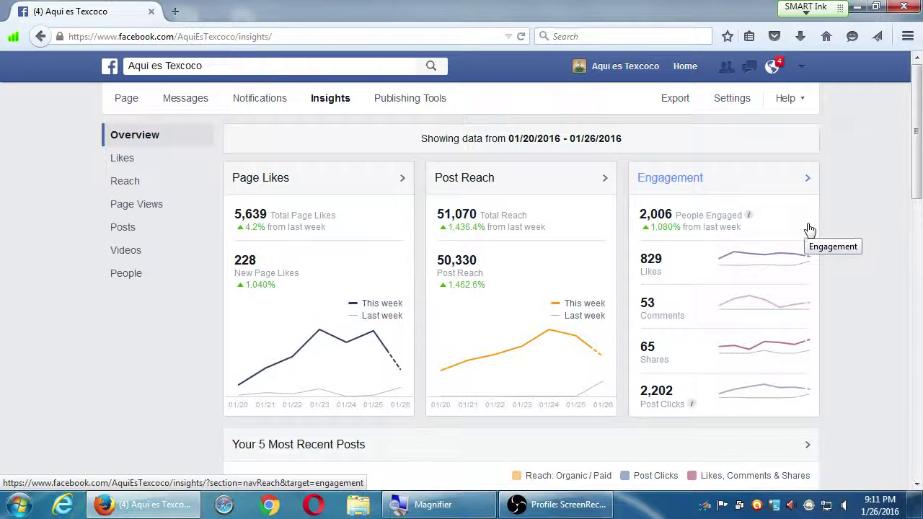
{"action": "scroll", "coordinate": [806, 229], "scroll_direction": "down", "scroll_amount": 5}
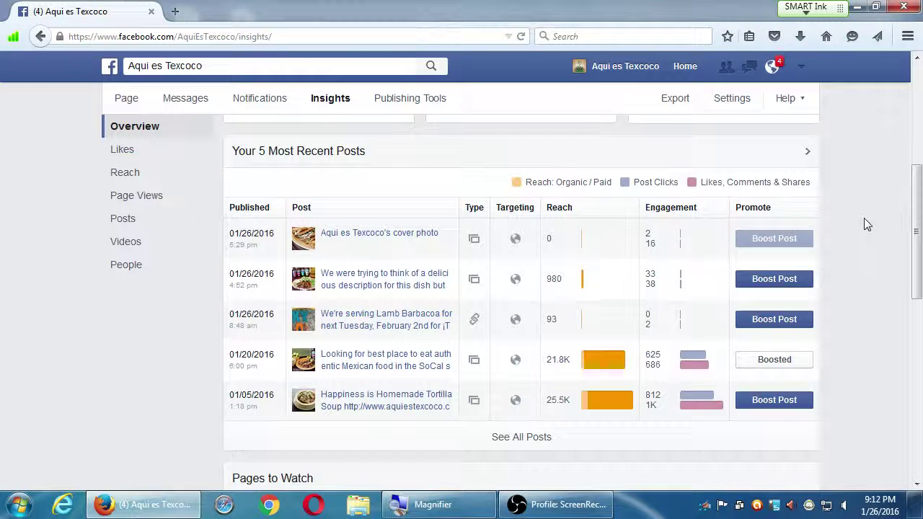
{"action": "scroll", "coordinate": [851, 226], "scroll_direction": "down", "scroll_amount": 3}
{"action": "scroll", "coordinate": [848, 228], "scroll_direction": "down", "scroll_amount": 3}
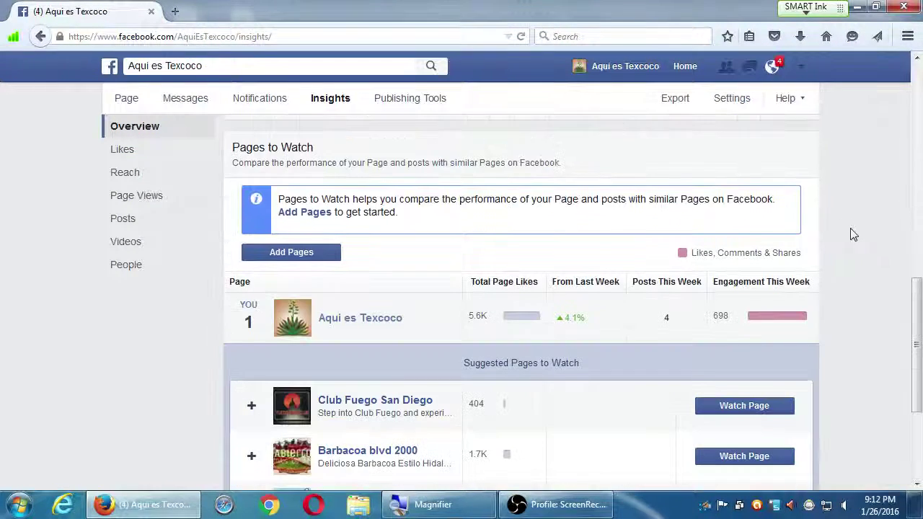
{"action": "scroll", "coordinate": [851, 228], "scroll_direction": "up", "scroll_amount": 5}
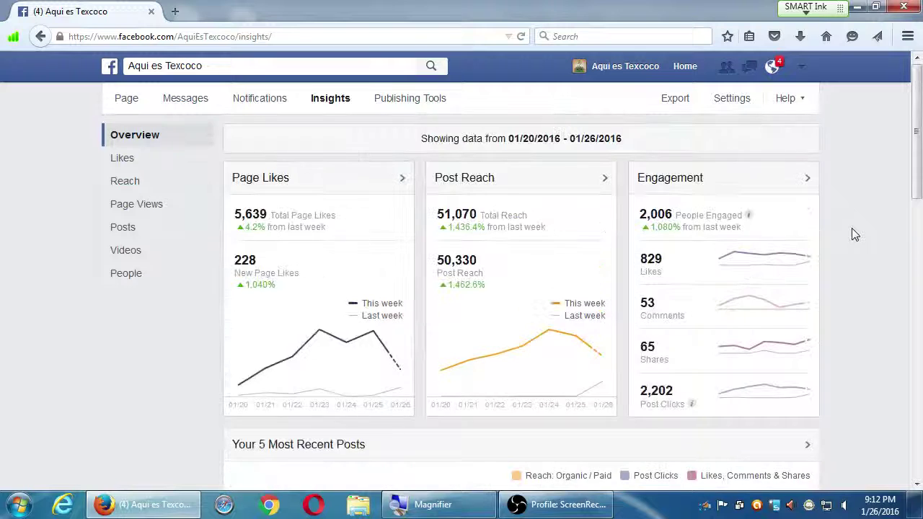
Examine the Likes insights, covering total page likes, net likes with organic and paid shares, and where the likes happened
{"action": "left_click", "coordinate": [127, 167]}
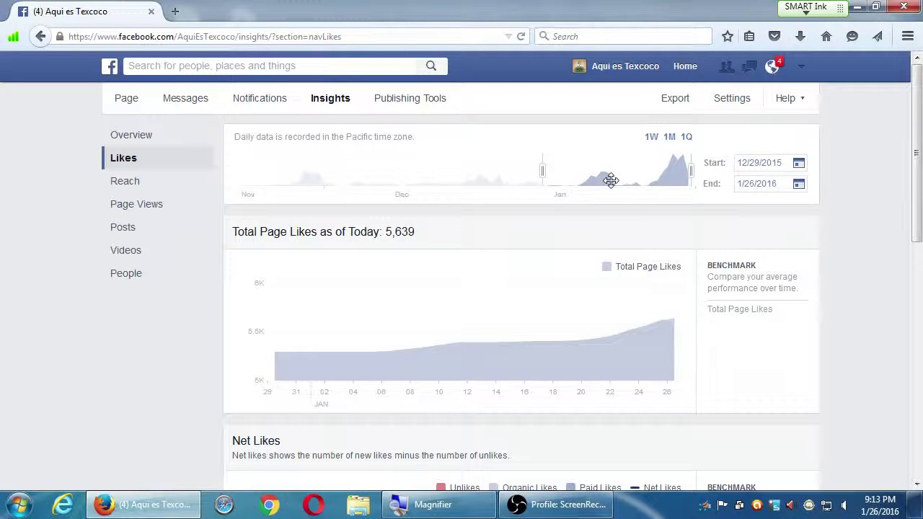
{"action": "scroll", "coordinate": [482, 225], "scroll_direction": "down", "scroll_amount": 1}
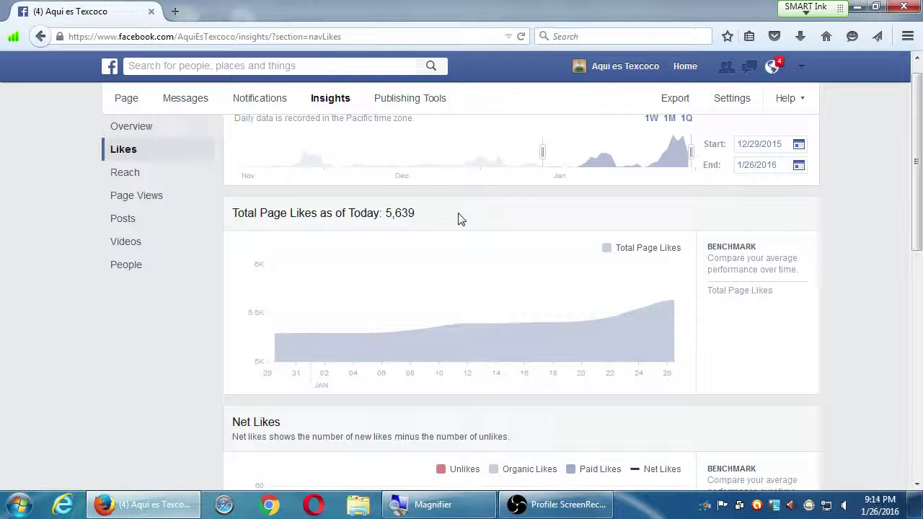
{"action": "scroll", "coordinate": [479, 220], "scroll_direction": "down", "scroll_amount": 2}
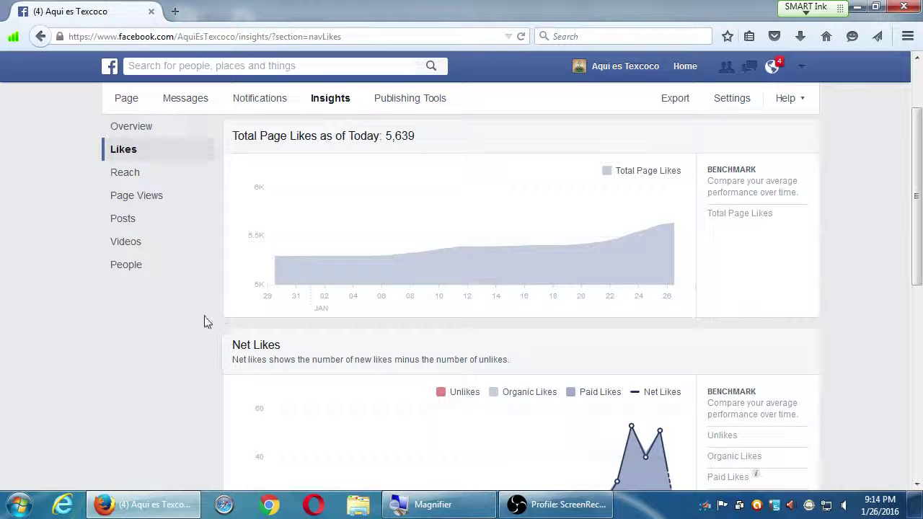
{"action": "scroll", "coordinate": [189, 375], "scroll_direction": "down", "scroll_amount": 2}
{"action": "scroll", "coordinate": [181, 375], "scroll_direction": "down", "scroll_amount": 2}
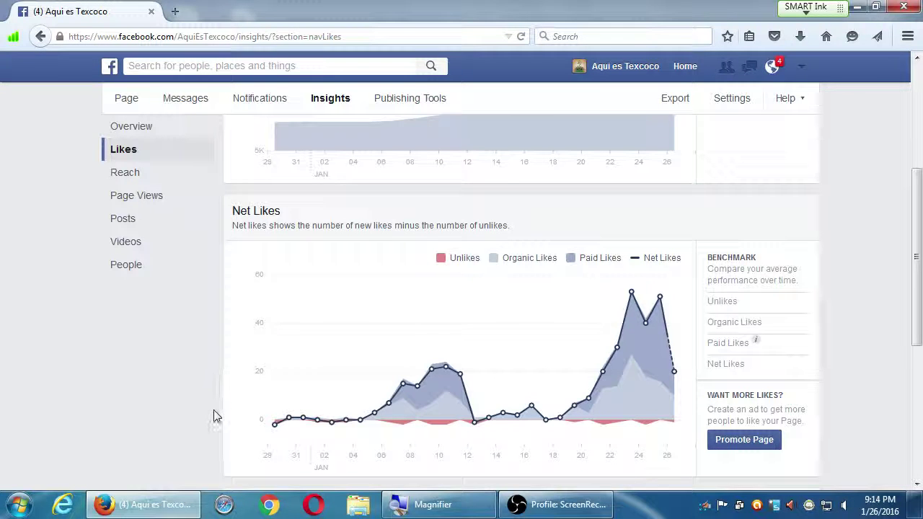
{"action": "scroll", "coordinate": [214, 409], "scroll_direction": "down", "scroll_amount": 1}
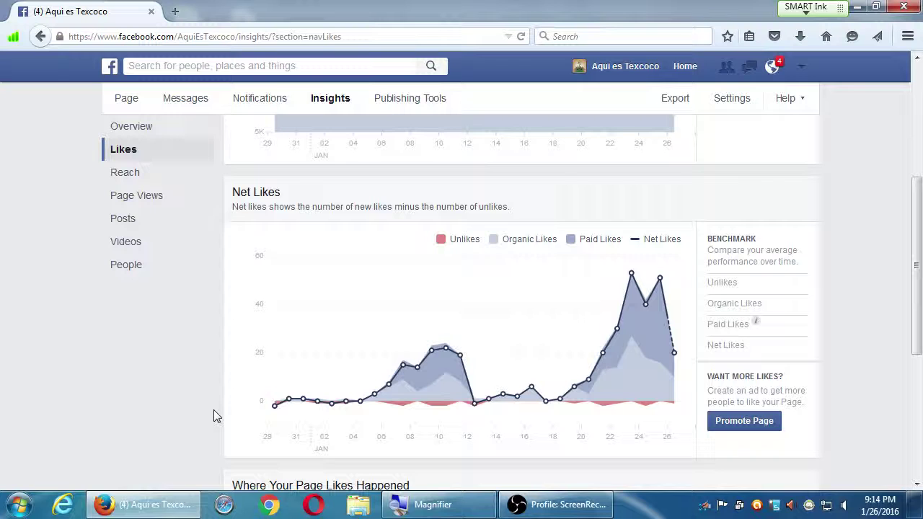
{"action": "mouse_move", "coordinate": [408, 422]}
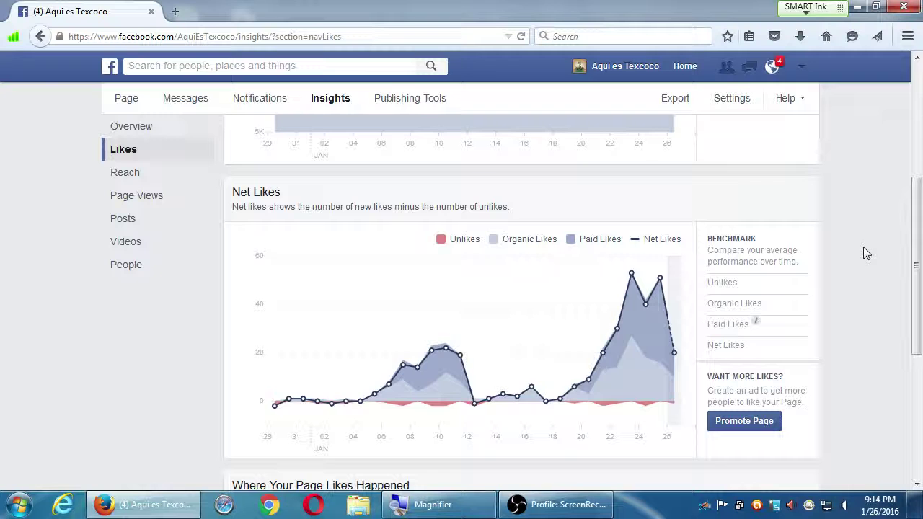
{"action": "scroll", "coordinate": [863, 246], "scroll_direction": "down", "scroll_amount": 4}
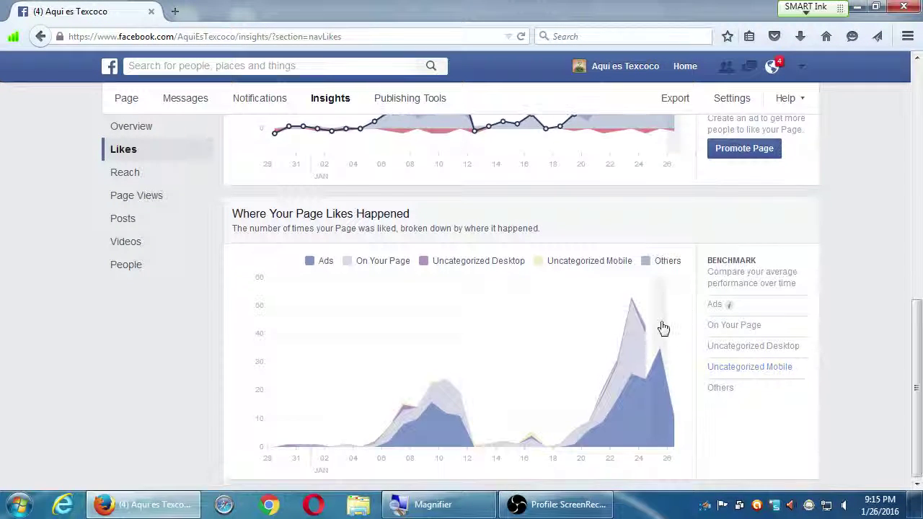
Open the Reach insights and compare organic and paid post reach for Dec 30, Jan 7 and Jan 24
{"action": "scroll", "coordinate": [661, 325], "scroll_direction": "up", "scroll_amount": 2}
{"action": "left_click", "coordinate": [124, 179]}
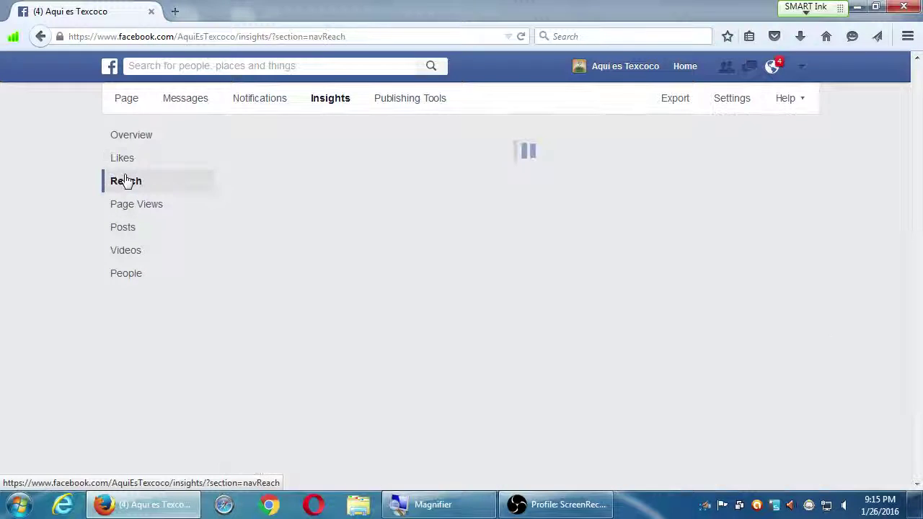
{"action": "scroll", "coordinate": [175, 262], "scroll_direction": "down", "scroll_amount": 1}
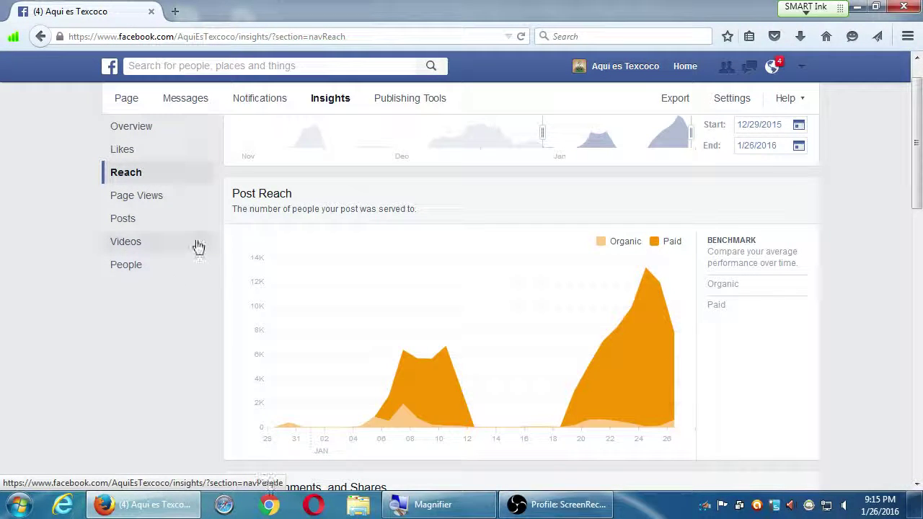
{"action": "mouse_move", "coordinate": [403, 360]}
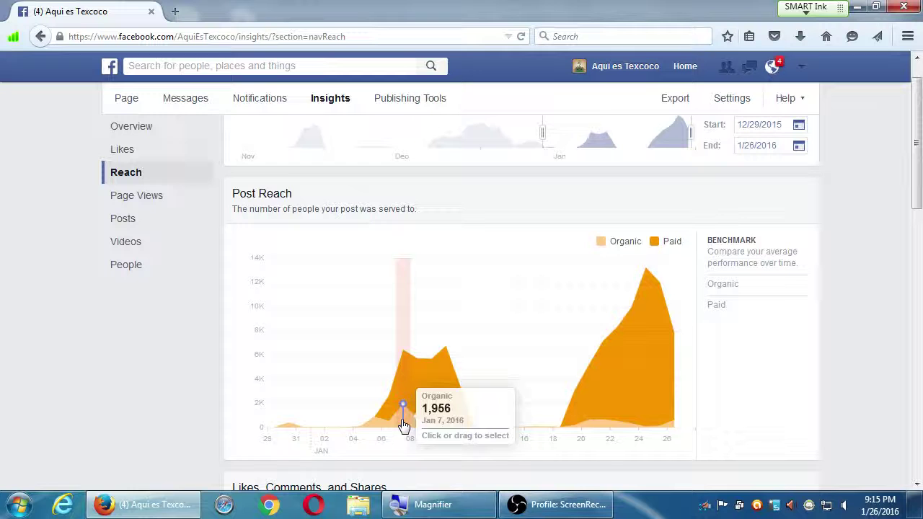
{"action": "mouse_move", "coordinate": [645, 294]}
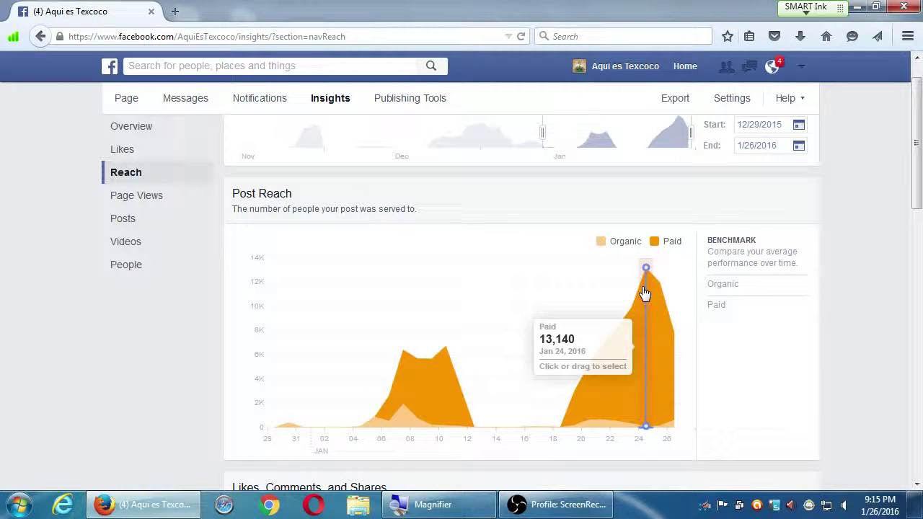
{"action": "mouse_move", "coordinate": [290, 430]}
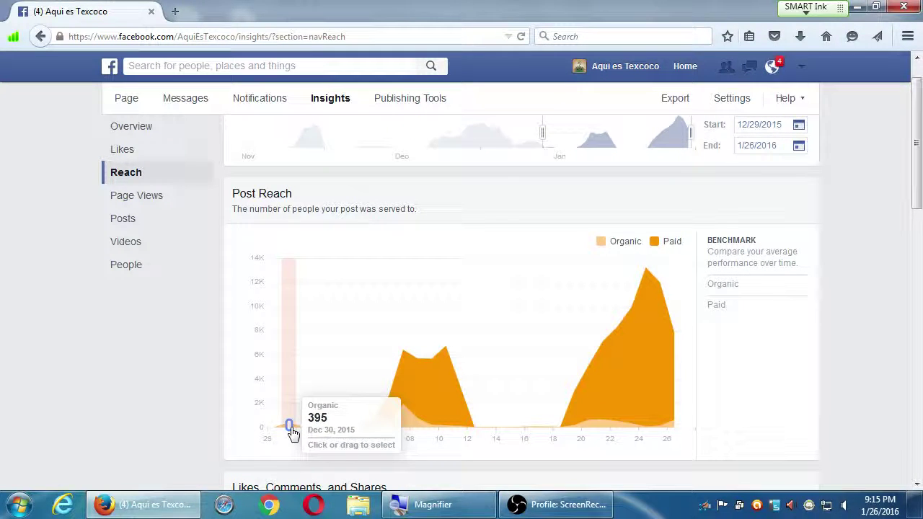
{"action": "mouse_move", "coordinate": [401, 382]}
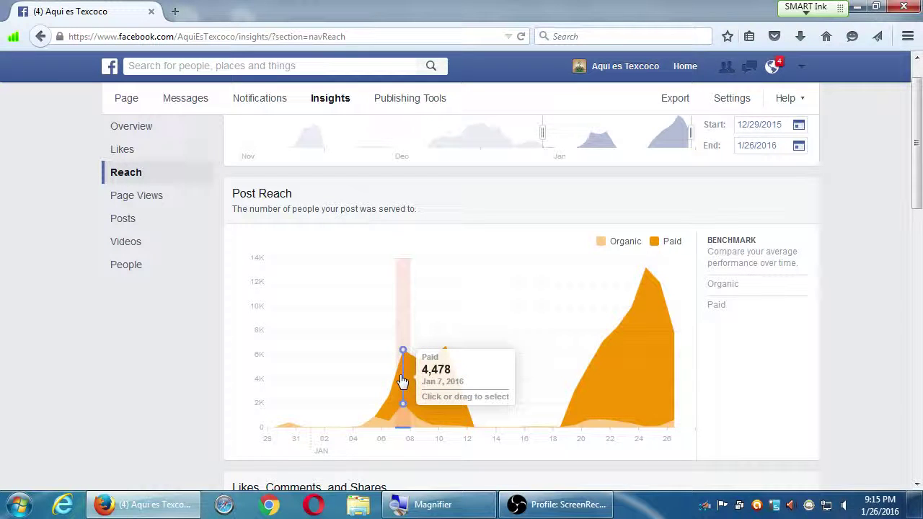
Review the remaining Reach charts for likes, comments and shares, for hides, spam reports and unlikes, and for total reach
{"action": "scroll", "coordinate": [405, 382], "scroll_direction": "down", "scroll_amount": 4}
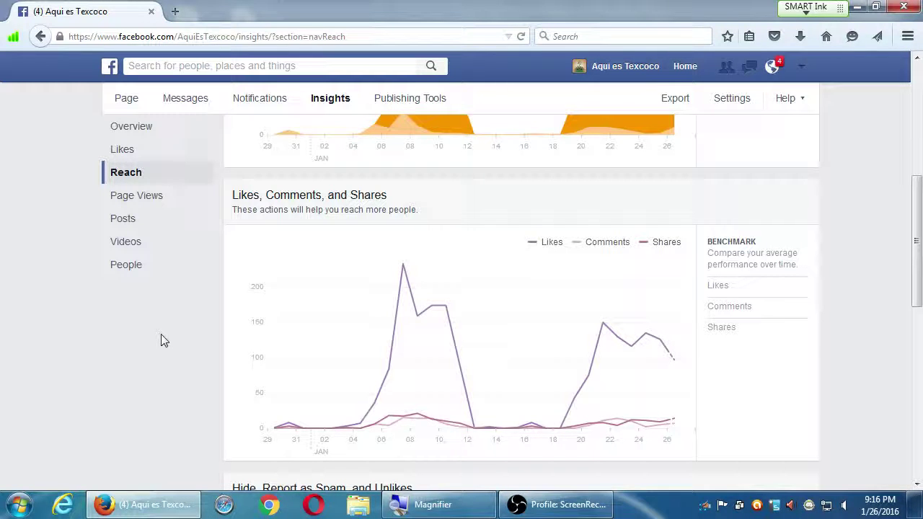
{"action": "scroll", "coordinate": [251, 341], "scroll_direction": "down", "scroll_amount": 5}
{"action": "scroll", "coordinate": [252, 342], "scroll_direction": "down", "scroll_amount": 1}
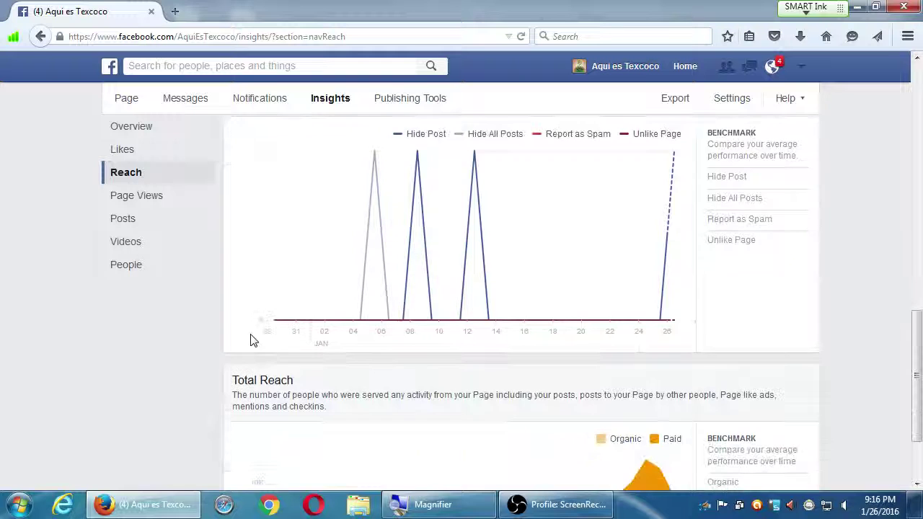
{"action": "scroll", "coordinate": [253, 339], "scroll_direction": "down", "scroll_amount": 2}
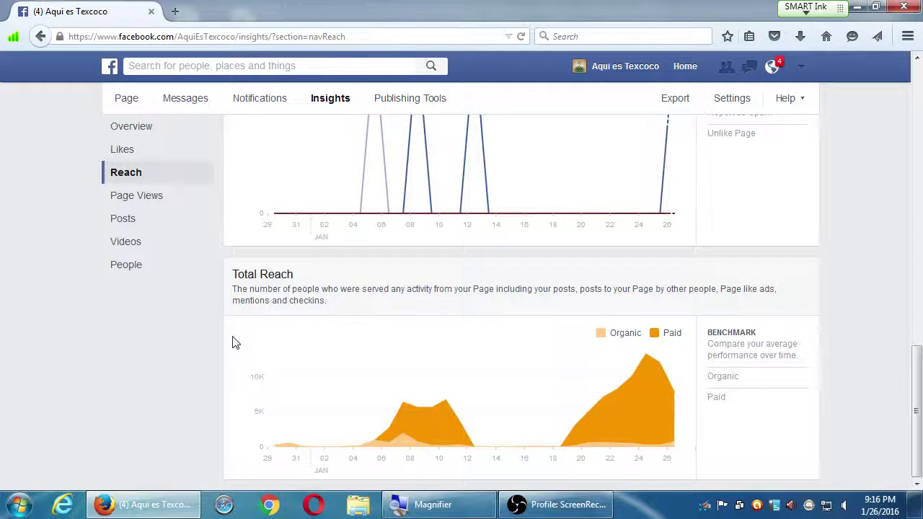
Open the Page Views insights and review the Page and Tab Visits and External Referrers charts
{"action": "scroll", "coordinate": [234, 339], "scroll_direction": "up", "scroll_amount": 5}
{"action": "scroll", "coordinate": [235, 339], "scroll_direction": "up", "scroll_amount": 6}
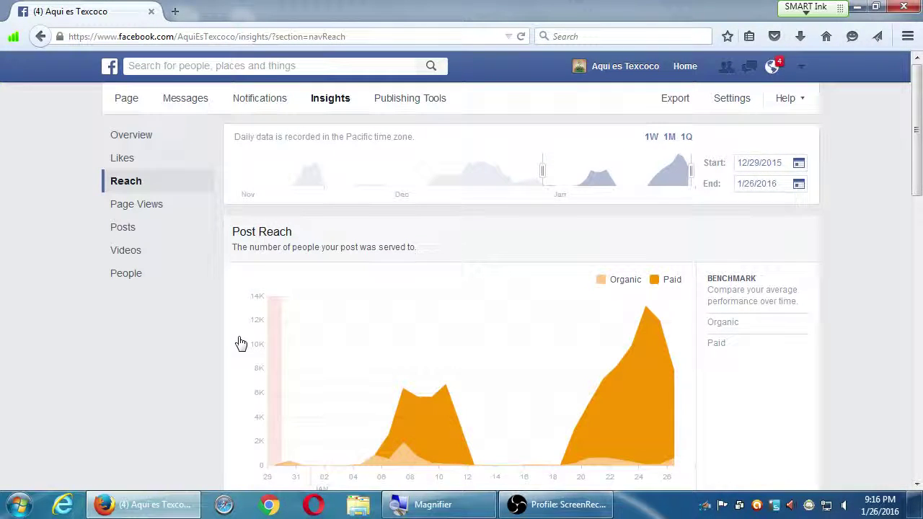
{"action": "left_click", "coordinate": [163, 206]}
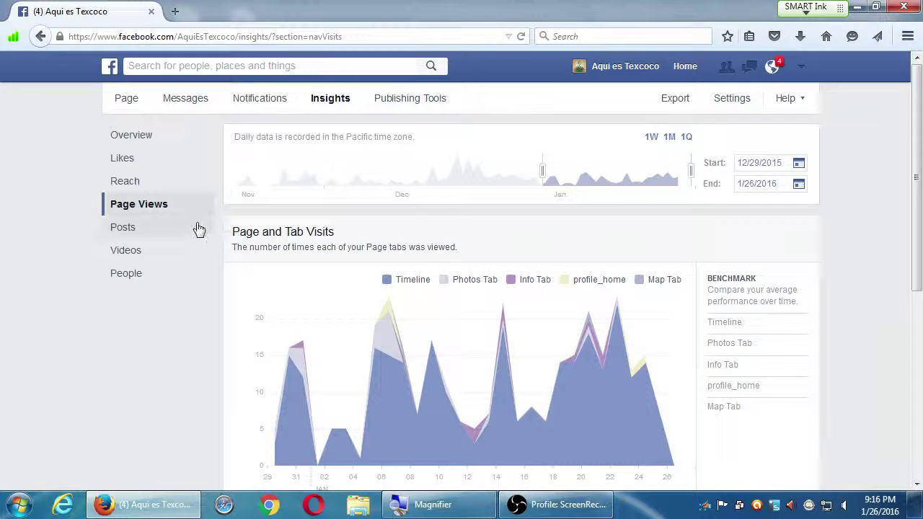
{"action": "scroll", "coordinate": [200, 330], "scroll_direction": "down", "scroll_amount": 5}
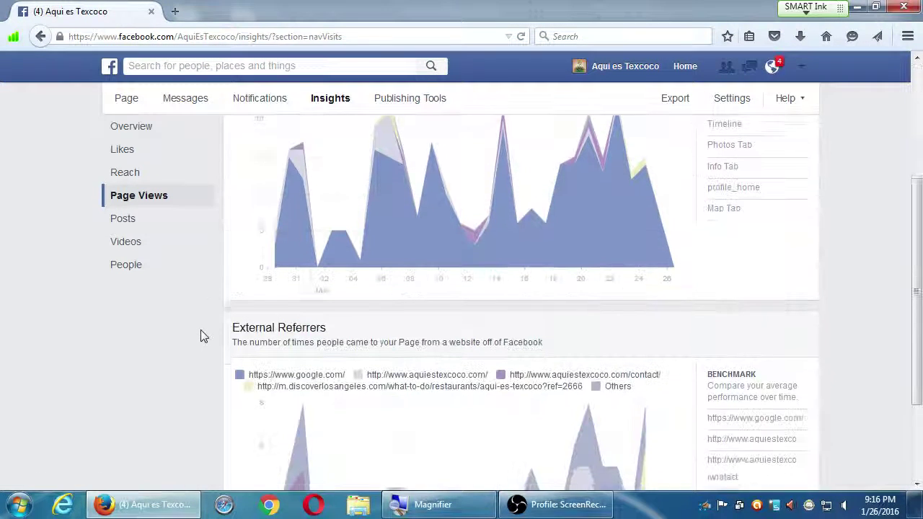
{"action": "scroll", "coordinate": [200, 329], "scroll_direction": "up", "scroll_amount": 5}
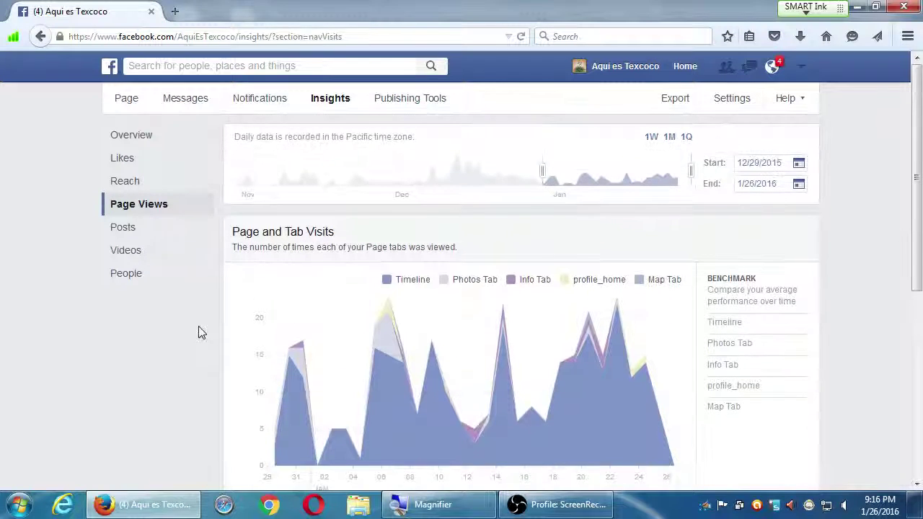
Open the Posts insights and examine the days and times when the Page's fans are online
{"action": "left_click", "coordinate": [194, 240]}
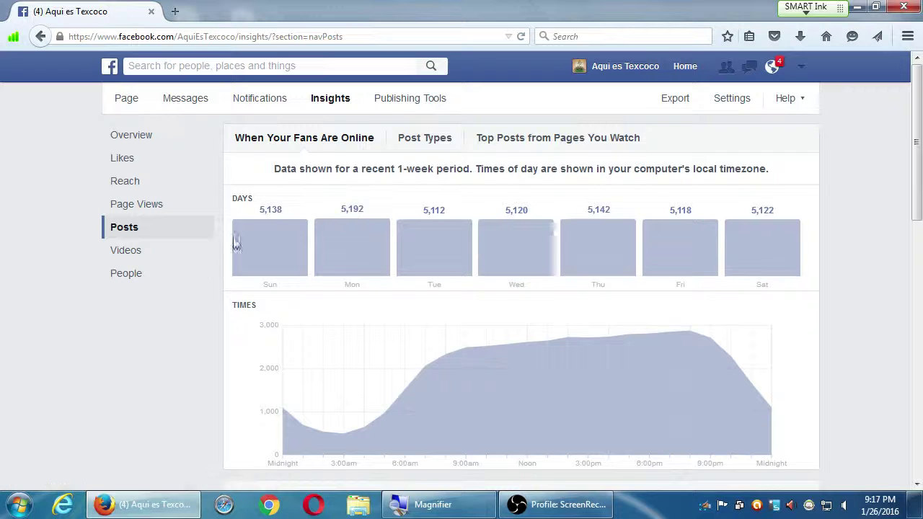
{"action": "mouse_move", "coordinate": [258, 245]}
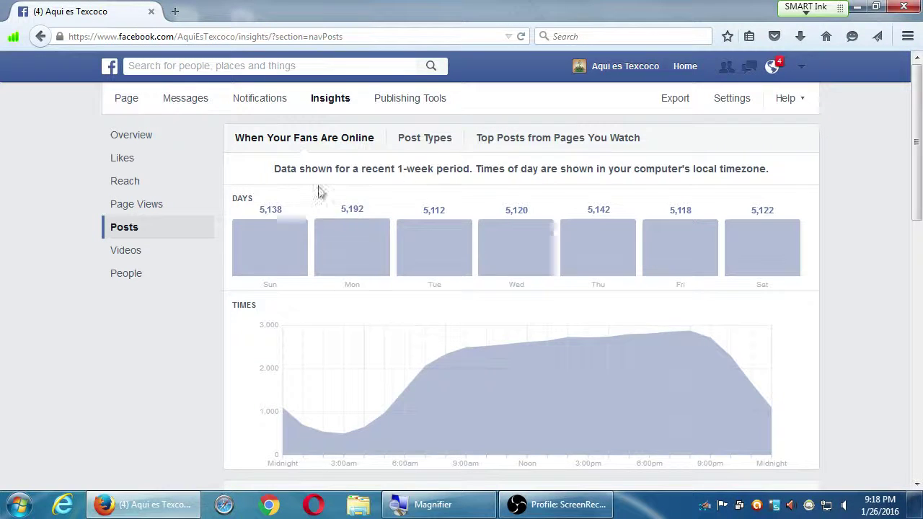
{"action": "scroll", "coordinate": [91, 404], "scroll_direction": "down", "scroll_amount": 1}
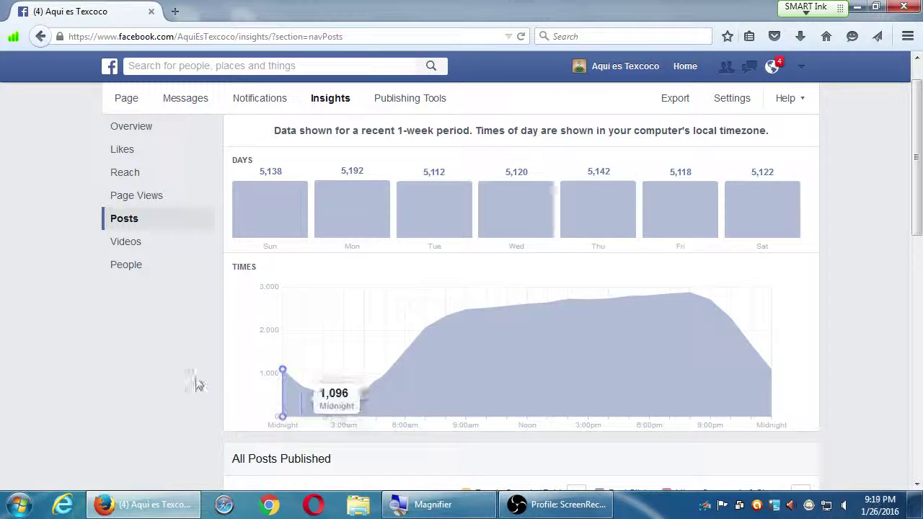
Review the All Posts Published list, comparing reach and engagement of boosted and unboosted posts, including the 11/01/2015 new item post
{"action": "scroll", "coordinate": [184, 403], "scroll_direction": "down", "scroll_amount": 5}
{"action": "scroll", "coordinate": [184, 408], "scroll_direction": "down", "scroll_amount": 2}
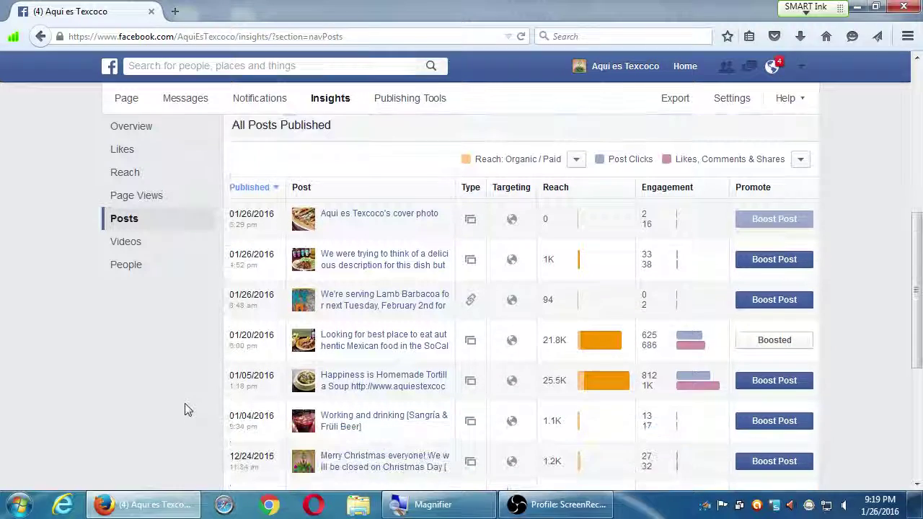
{"action": "scroll", "coordinate": [382, 309], "scroll_direction": "down", "scroll_amount": 3}
{"action": "scroll", "coordinate": [382, 309], "scroll_direction": "down", "scroll_amount": 3}
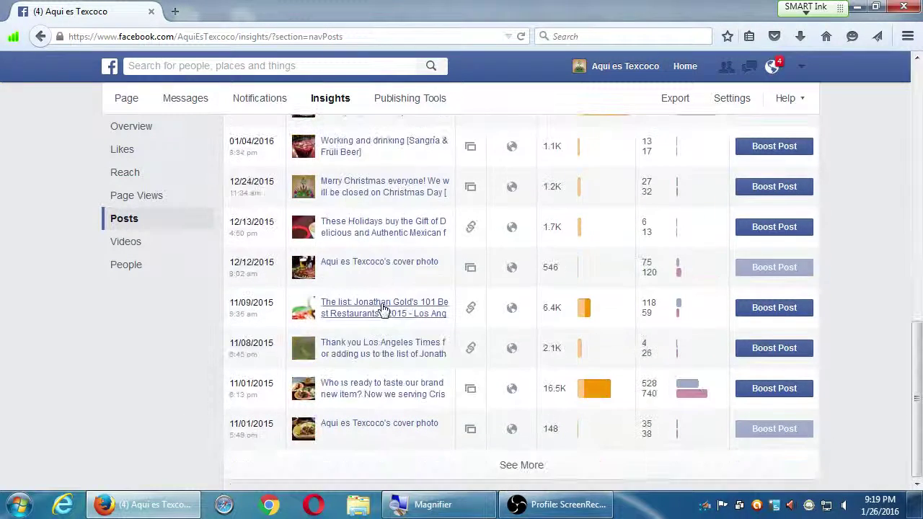
{"action": "mouse_move", "coordinate": [599, 394]}
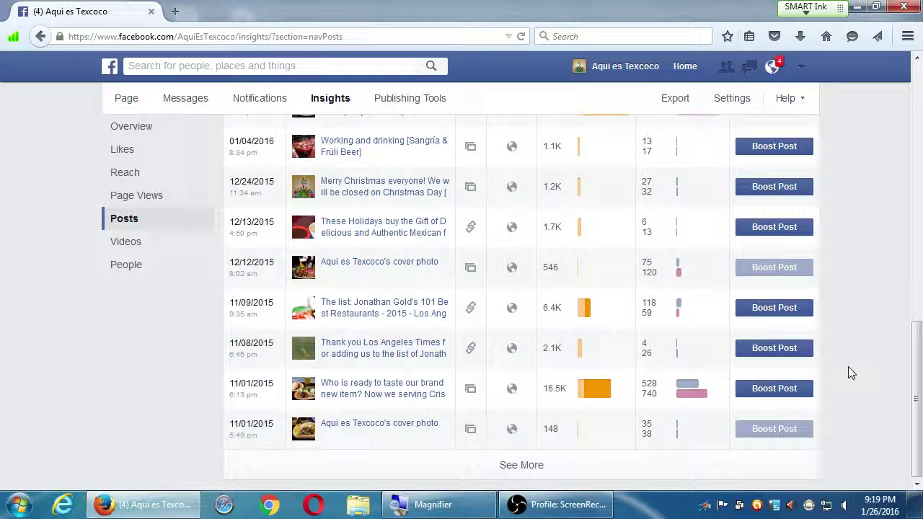
{"action": "scroll", "coordinate": [848, 373], "scroll_direction": "up", "scroll_amount": 4}
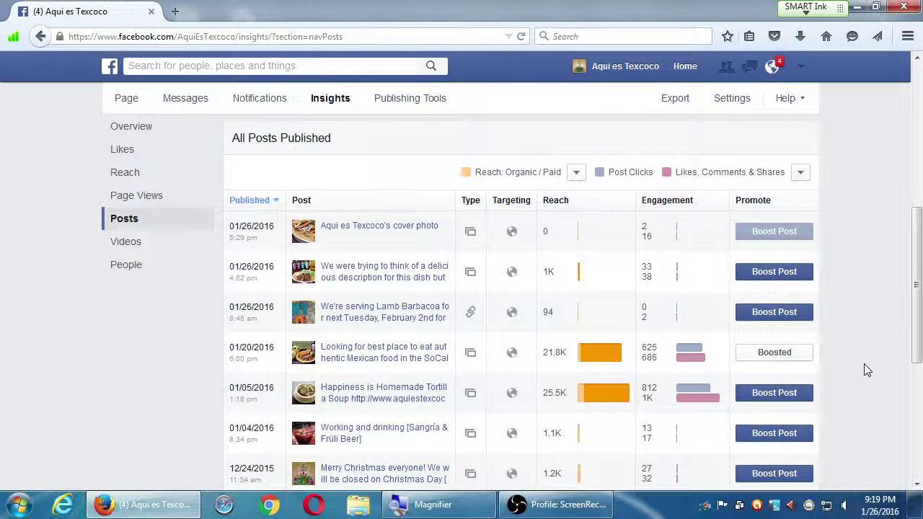
{"action": "scroll", "coordinate": [868, 370], "scroll_direction": "up", "scroll_amount": 5}
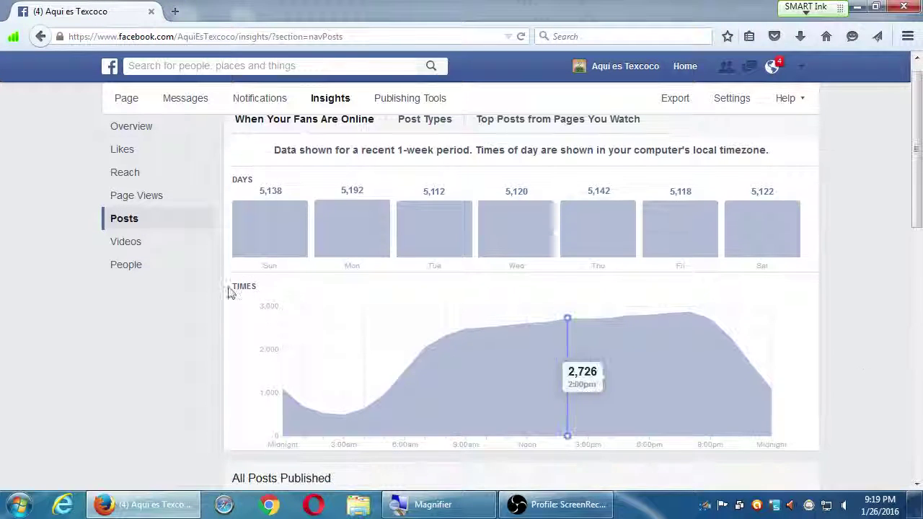
Open the People insights and examine the fans' gender and age breakdown and their countries, cities and languages
{"action": "left_click", "coordinate": [145, 266]}
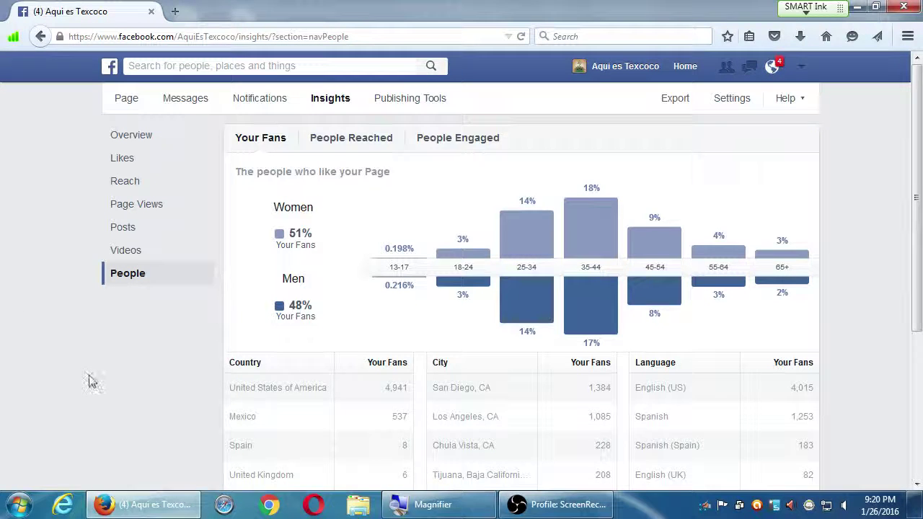
{"action": "scroll", "coordinate": [86, 372], "scroll_direction": "down", "scroll_amount": 3}
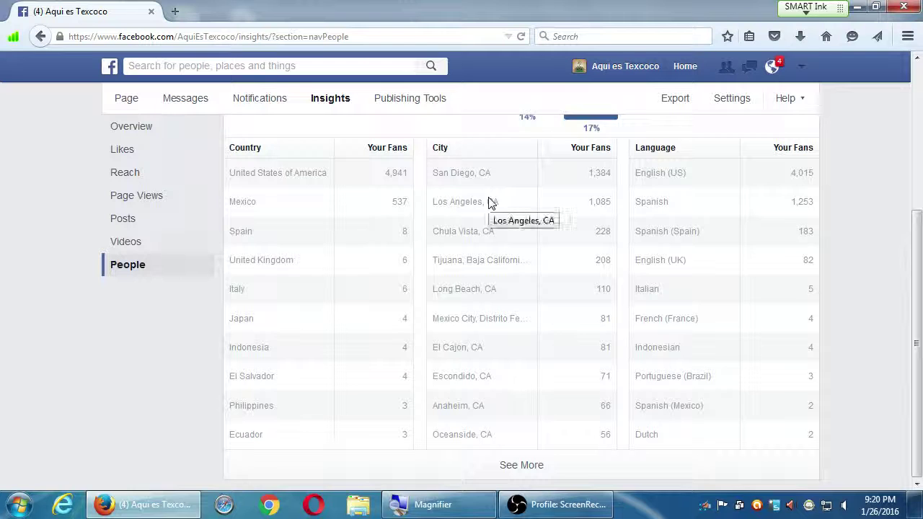
{"action": "scroll", "coordinate": [490, 198], "scroll_direction": "up", "scroll_amount": 2}
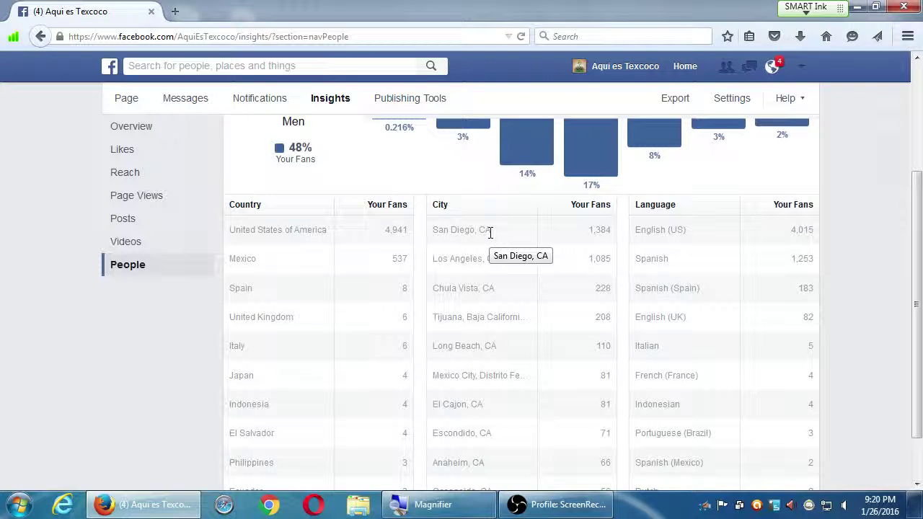
{"action": "scroll", "coordinate": [505, 236], "scroll_direction": "down", "scroll_amount": 1}
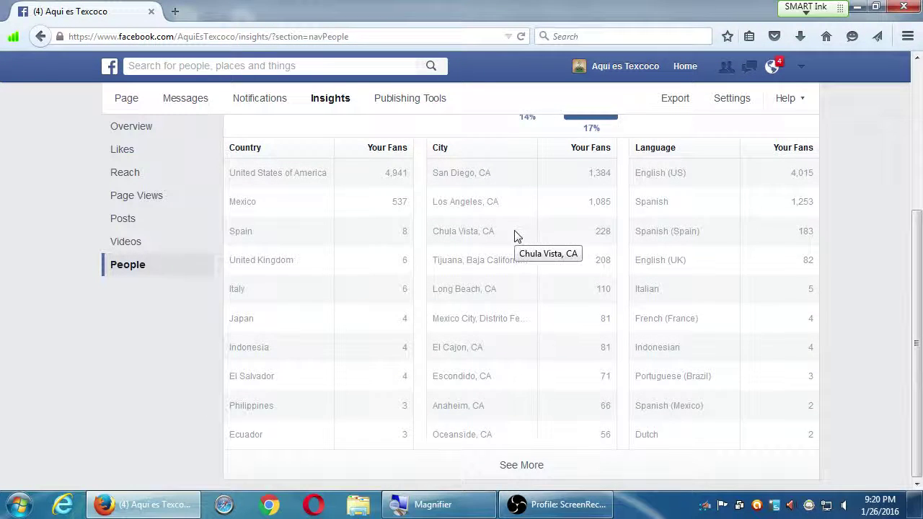
{"action": "scroll", "coordinate": [515, 234], "scroll_direction": "up", "scroll_amount": 3}
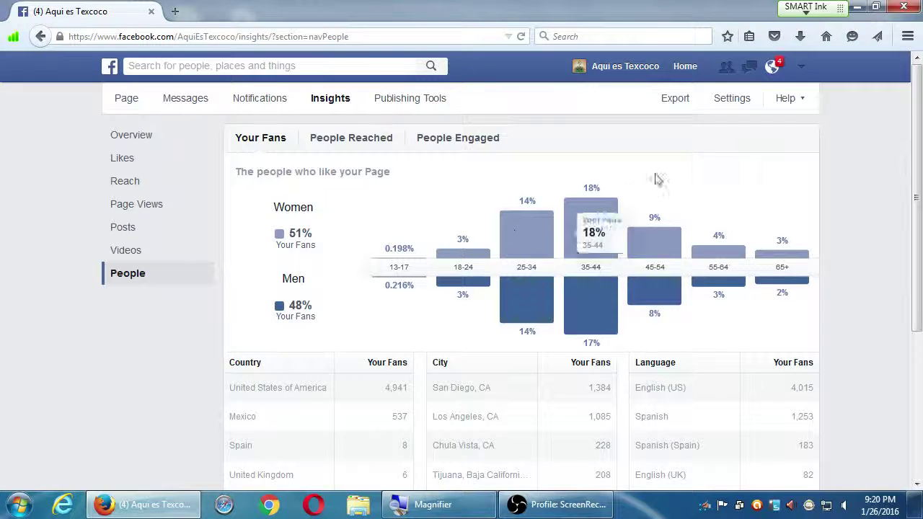
{"action": "left_click", "coordinate": [498, 139]}
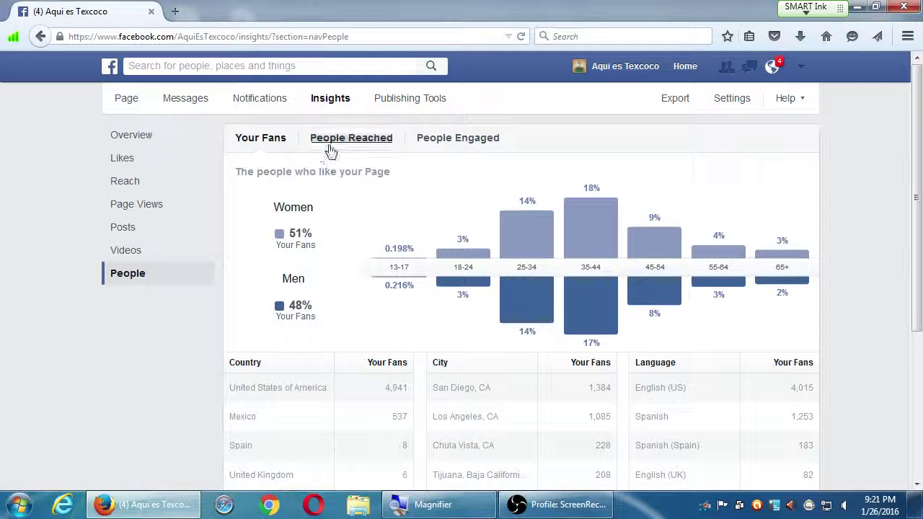
Return to the Posts insights and check the organic and paid reach and the post details of the boosted 01/20/2016 post
{"action": "left_click", "coordinate": [144, 228]}
{"action": "scroll", "coordinate": [428, 260], "scroll_direction": "down", "scroll_amount": 2}
{"action": "scroll", "coordinate": [428, 289], "scroll_direction": "down", "scroll_amount": 5}
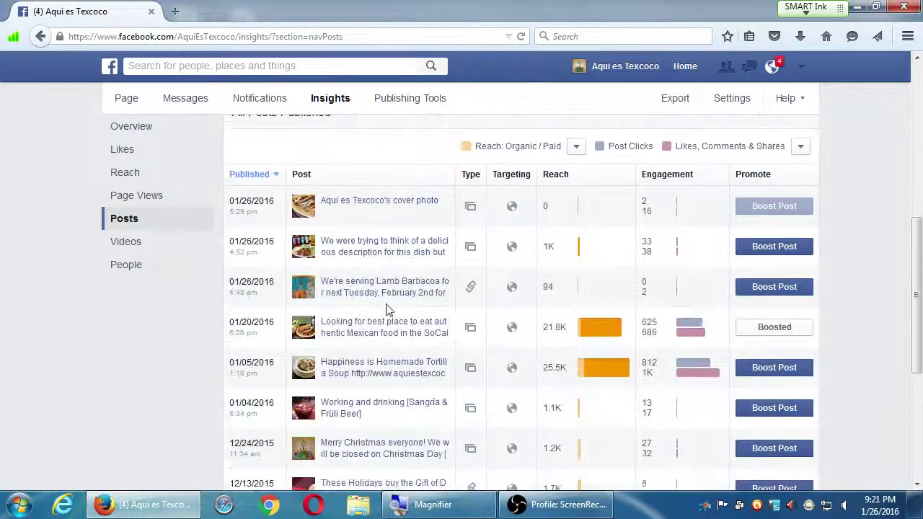
{"action": "scroll", "coordinate": [464, 298], "scroll_direction": "up", "scroll_amount": 1}
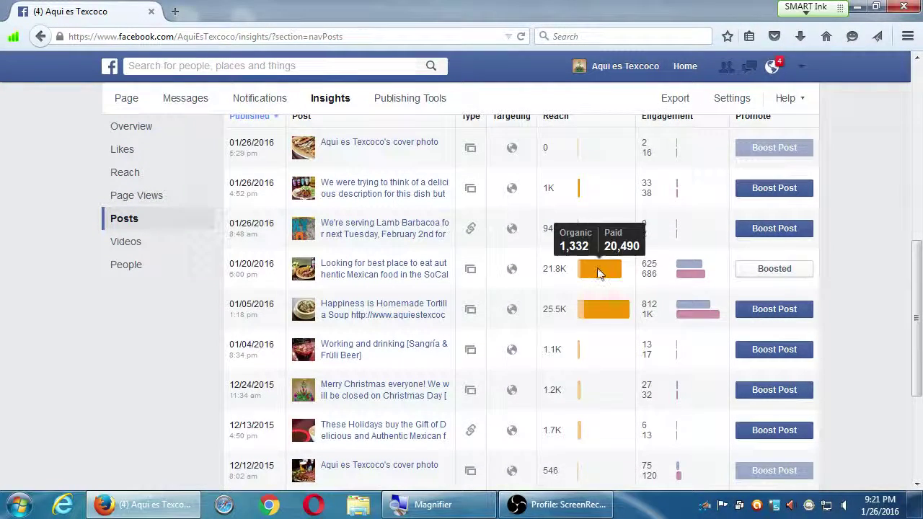
{"action": "left_click", "coordinate": [425, 281]}
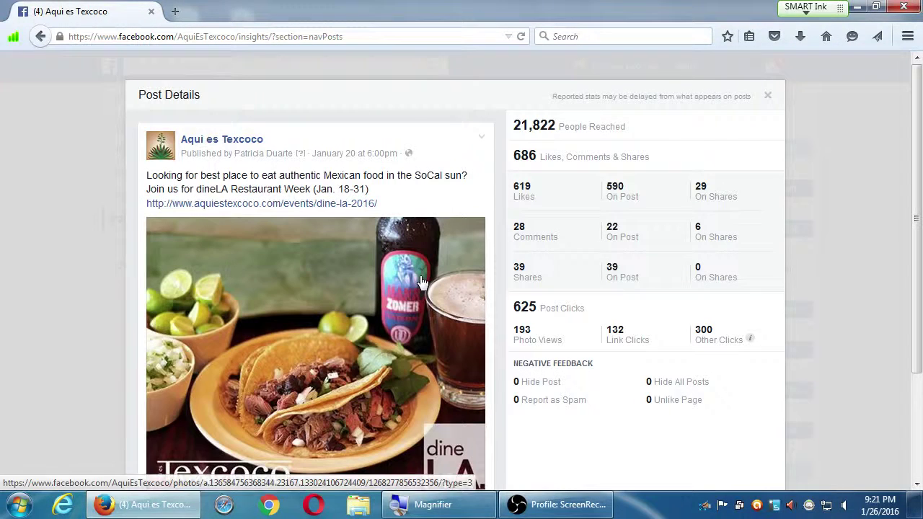
{"action": "left_click", "coordinate": [768, 96]}
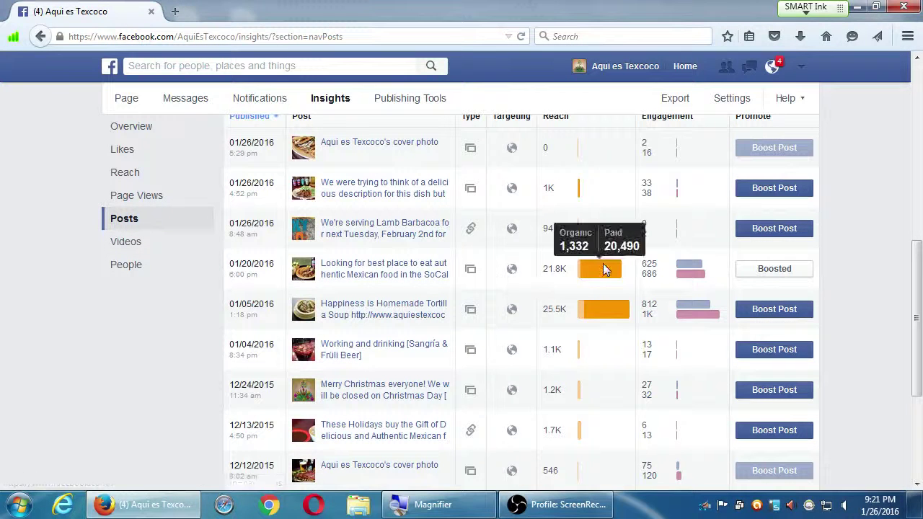
Examine the post details of the 01/05/2016 Homemade Tortilla Soup post, covering reach, likes, comments, shares, clicks and negative feedback
{"action": "left_click", "coordinate": [391, 310]}
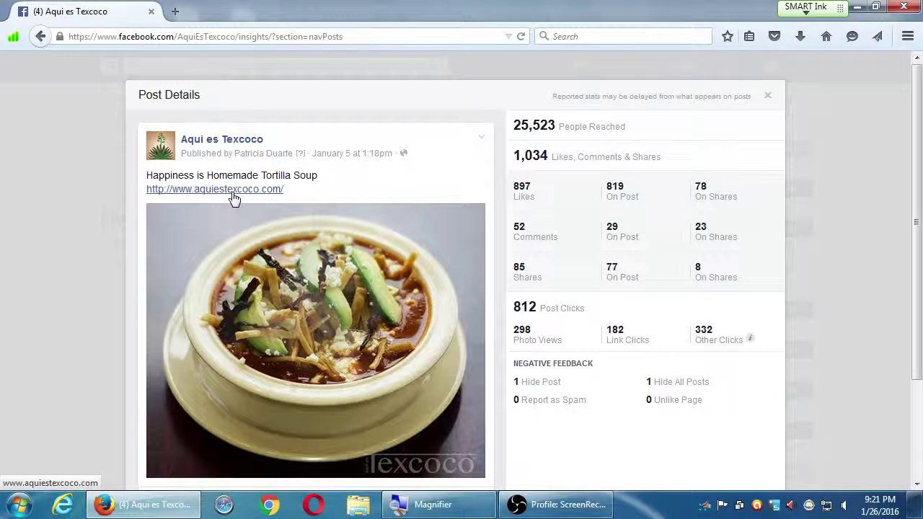
{"action": "scroll", "coordinate": [647, 303], "scroll_direction": "down", "scroll_amount": 3}
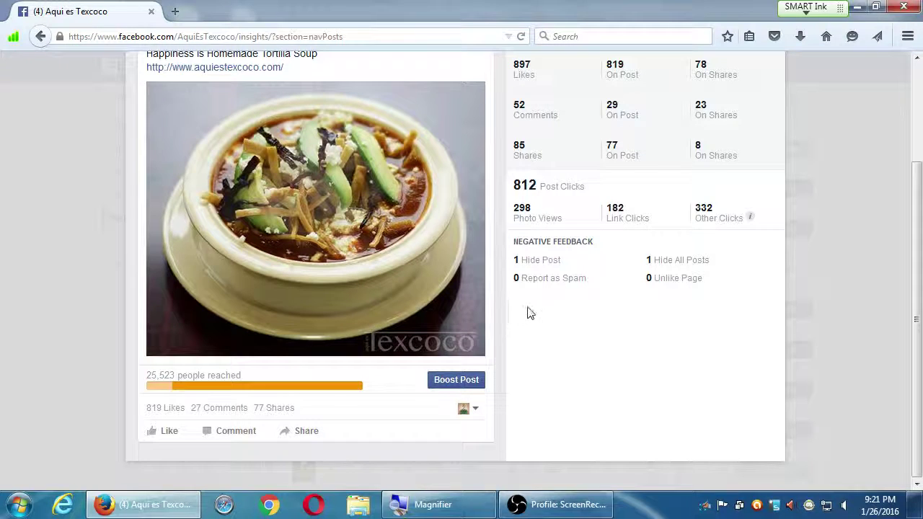
{"action": "scroll", "coordinate": [543, 309], "scroll_direction": "up", "scroll_amount": 1}
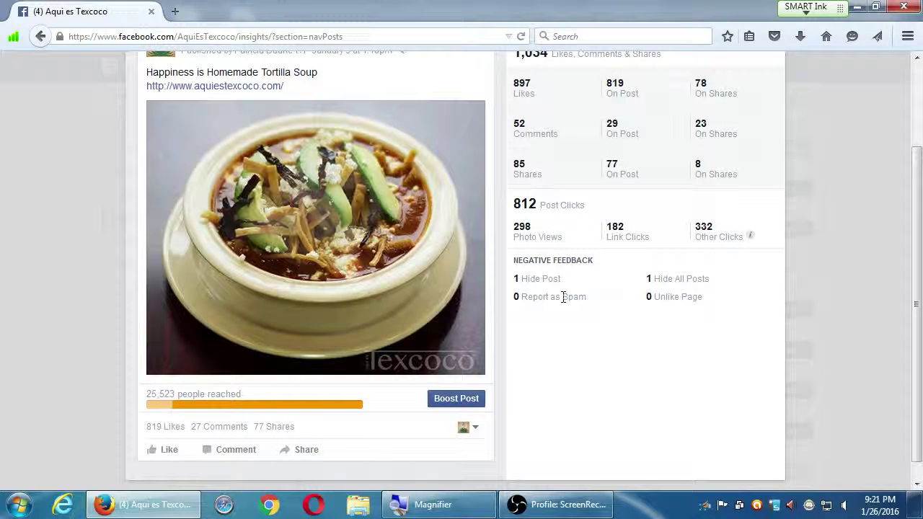
{"action": "scroll", "coordinate": [563, 296], "scroll_direction": "up", "scroll_amount": 1}
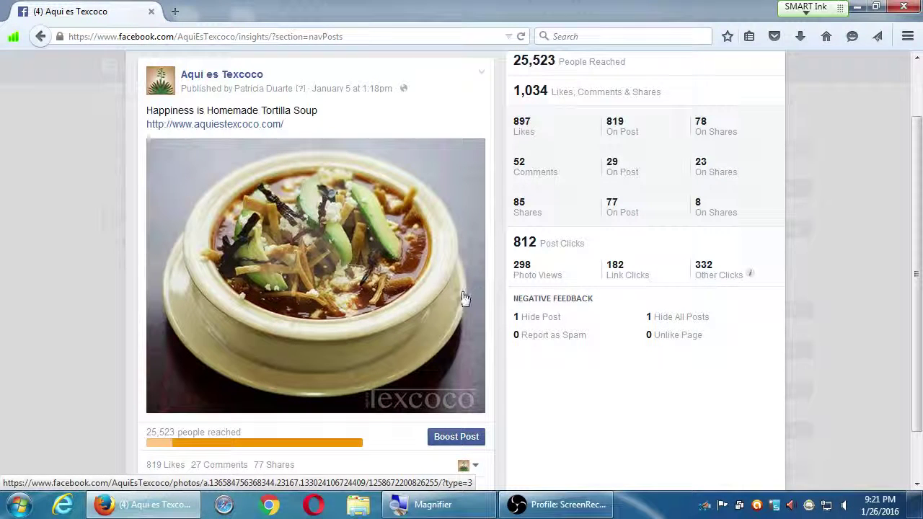
{"action": "scroll", "coordinate": [531, 358], "scroll_direction": "up", "scroll_amount": 1}
{"action": "scroll", "coordinate": [526, 353], "scroll_direction": "down", "scroll_amount": 1}
{"action": "scroll", "coordinate": [541, 355], "scroll_direction": "up", "scroll_amount": 1}
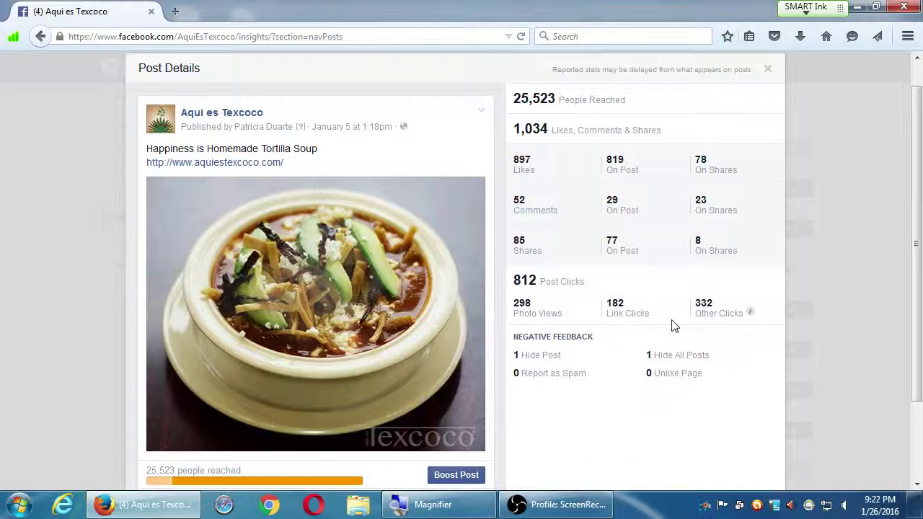
{"action": "scroll", "coordinate": [672, 326], "scroll_direction": "up", "scroll_amount": 1}
{"action": "left_click", "coordinate": [768, 96]}
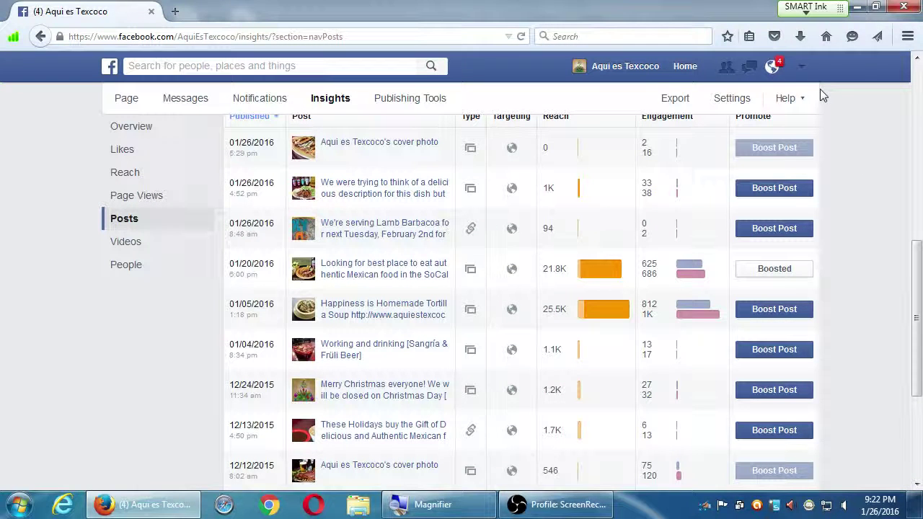
Go to the Ads Manager and look over the account's campaign results and the available advertising tools
{"action": "left_click", "coordinate": [801, 71]}
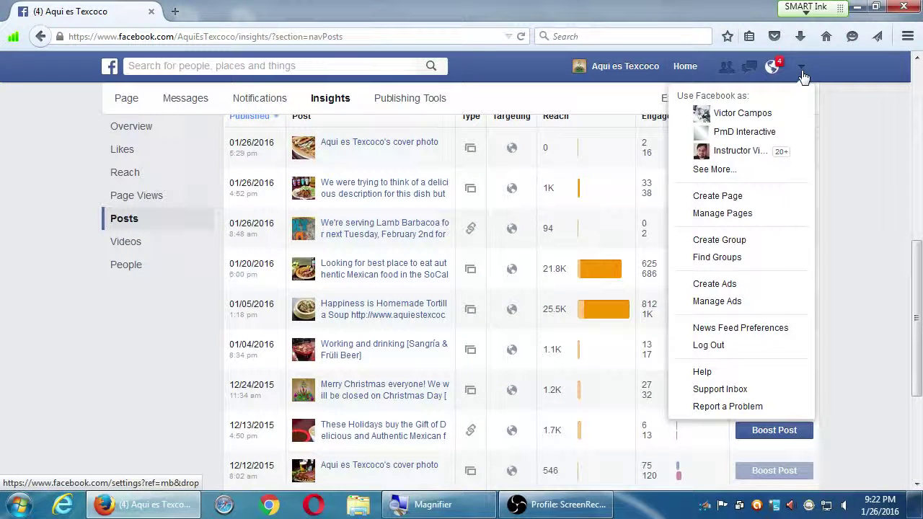
{"action": "left_click", "coordinate": [753, 306]}
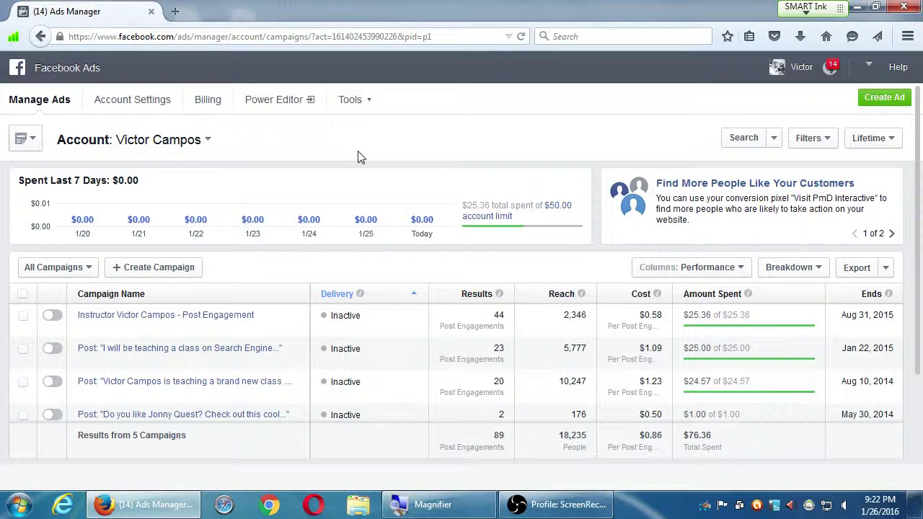
{"action": "left_click", "coordinate": [353, 101]}
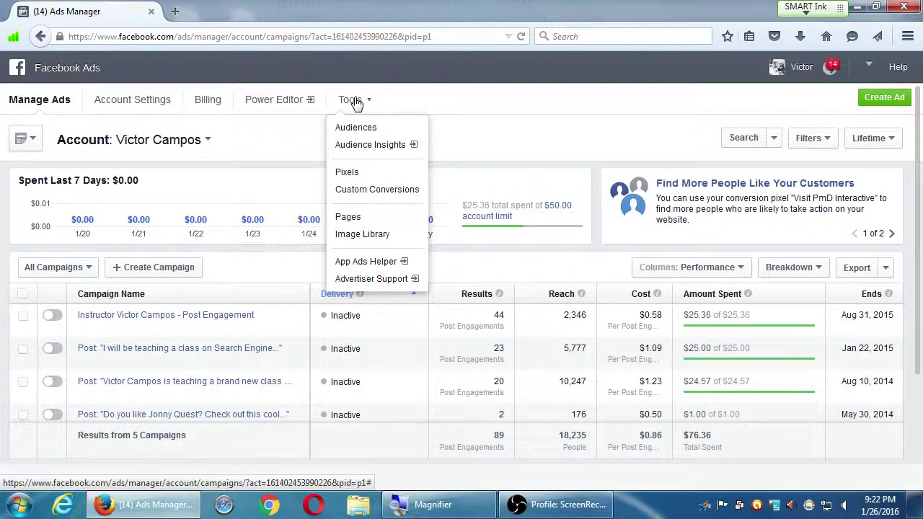
{"action": "left_click", "coordinate": [292, 134]}
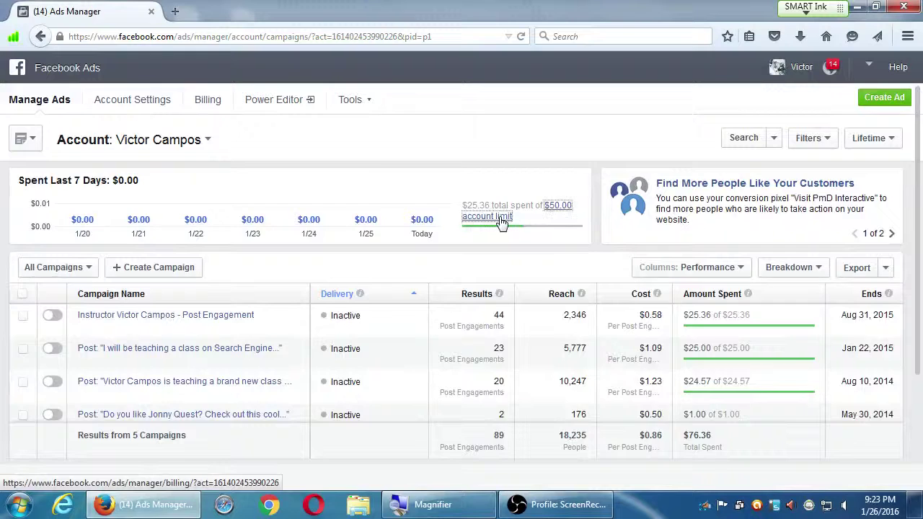
View the ad account's billing page and its form for changing the account spending limit, cancelling without entering a new limit
{"action": "left_click", "coordinate": [289, 349]}
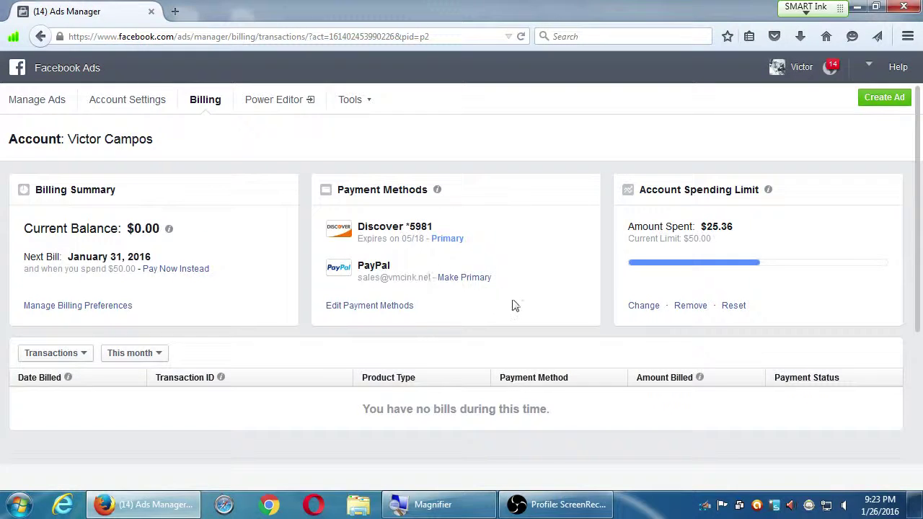
{"action": "left_click", "coordinate": [649, 307]}
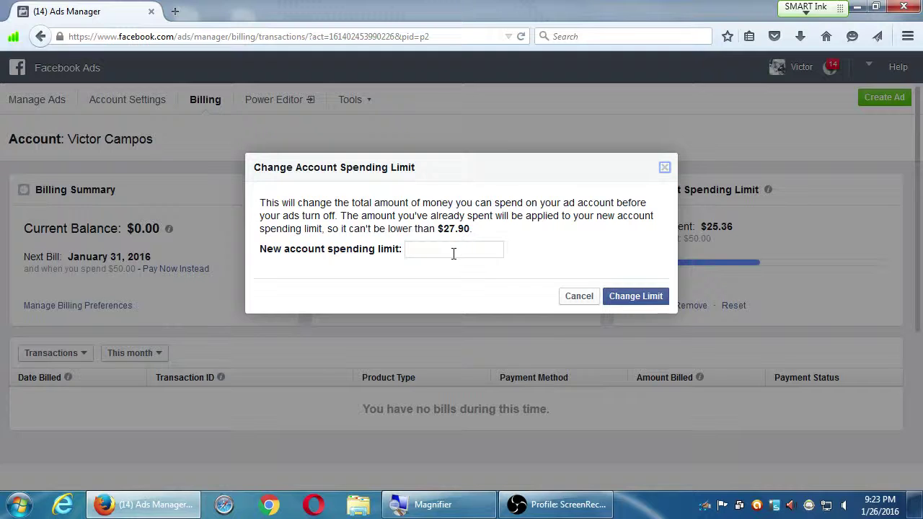
{"action": "left_click", "coordinate": [571, 294]}
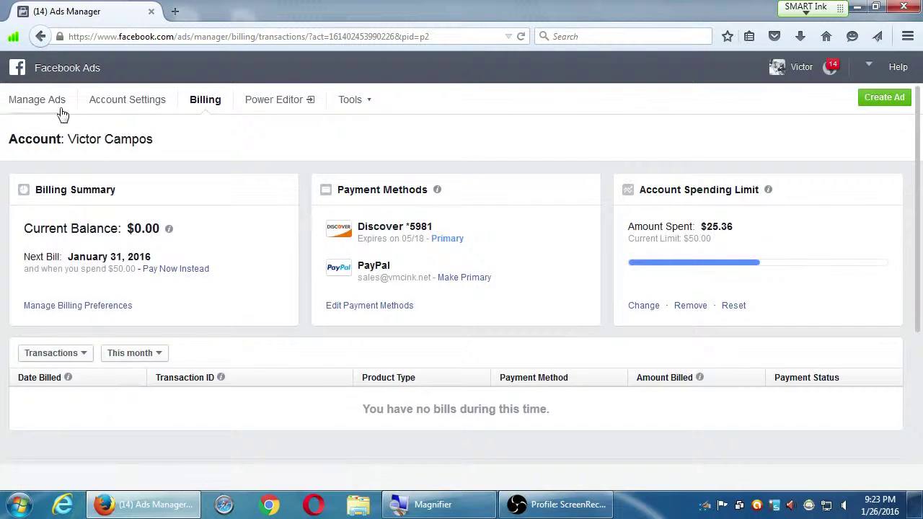
Return to the campaign overview and look over the Advertiser Support resources, including help, contact and Blueprint training options, closing that page at the end
{"action": "left_click", "coordinate": [51, 107]}
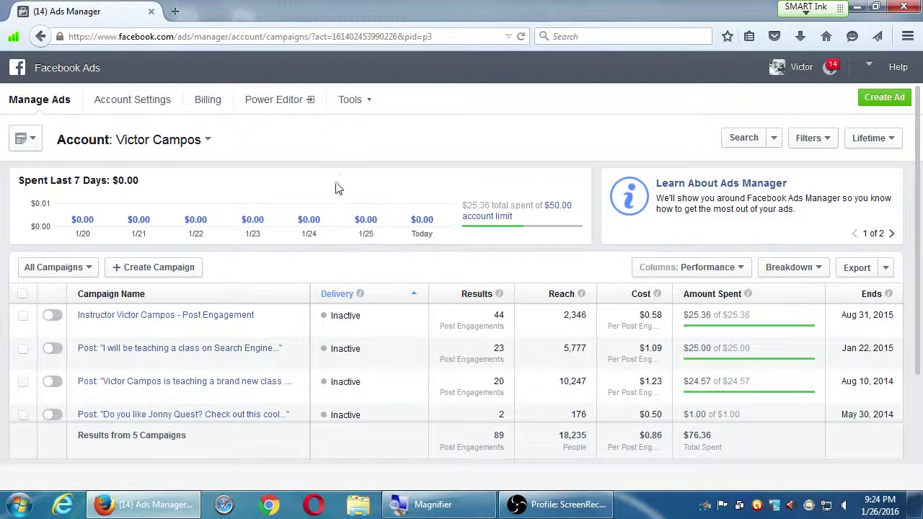
{"action": "left_click", "coordinate": [356, 105]}
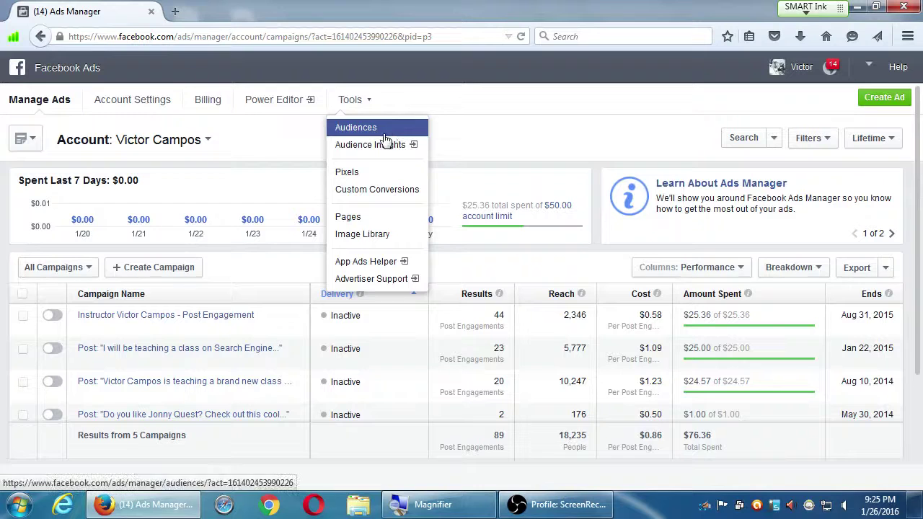
{"action": "left_click", "coordinate": [371, 279]}
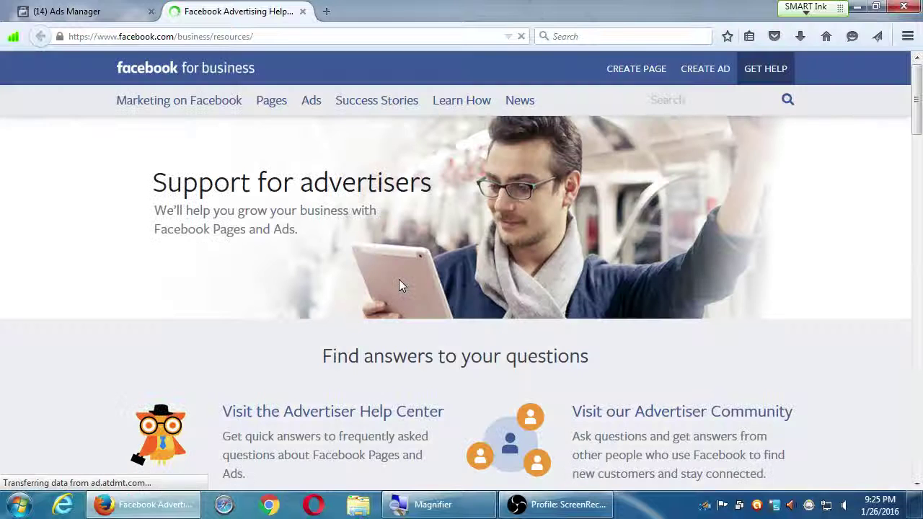
{"action": "scroll", "coordinate": [158, 274], "scroll_direction": "down", "scroll_amount": 3}
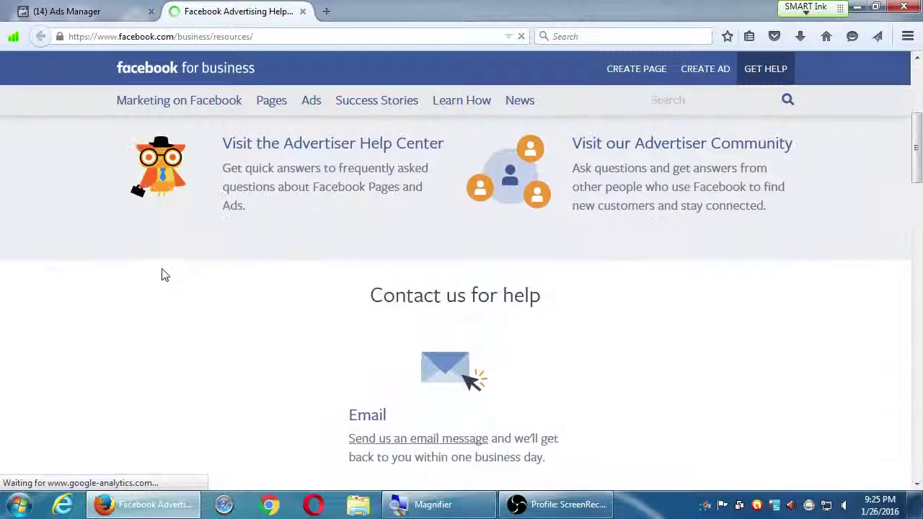
{"action": "scroll", "coordinate": [162, 274], "scroll_direction": "down", "scroll_amount": 3}
{"action": "scroll", "coordinate": [162, 274], "scroll_direction": "down", "scroll_amount": 6}
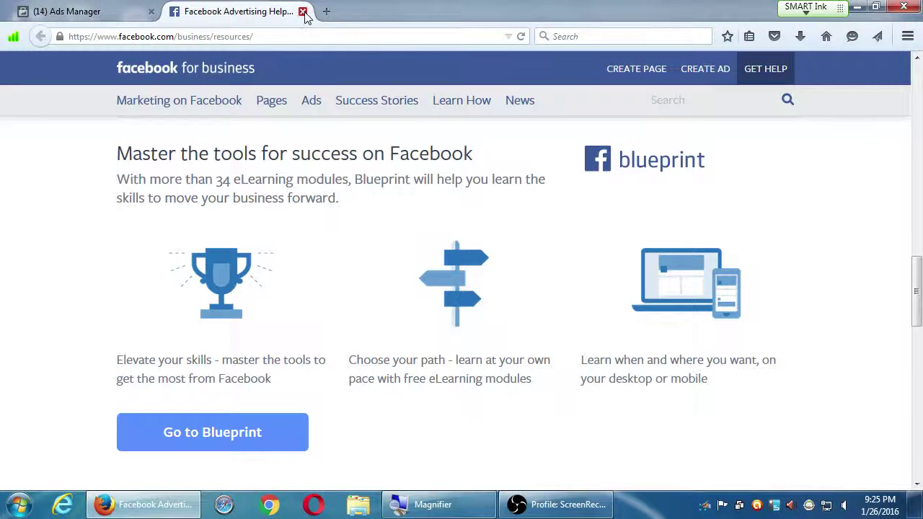
{"action": "left_click", "coordinate": [303, 12]}
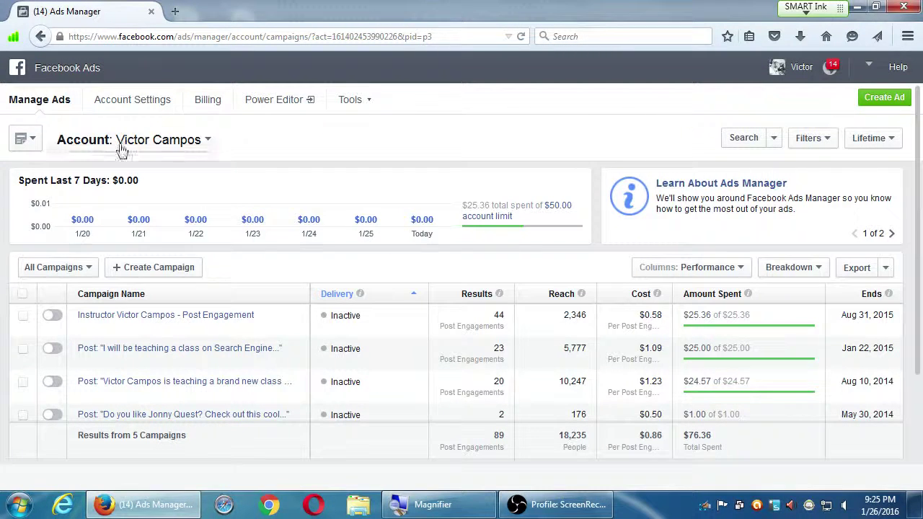
Go to the Facebook home page and begin a new Facebook search
{"action": "left_click", "coordinate": [19, 70]}
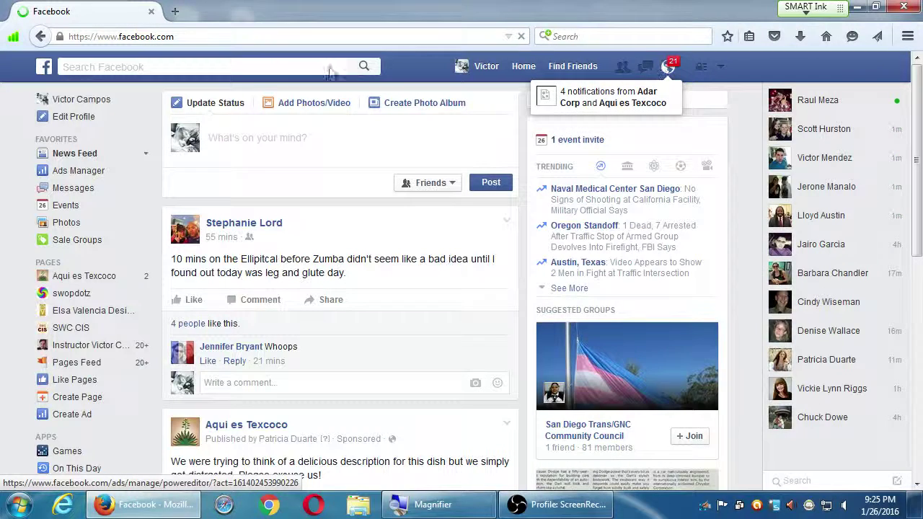
{"action": "left_click", "coordinate": [298, 68]}
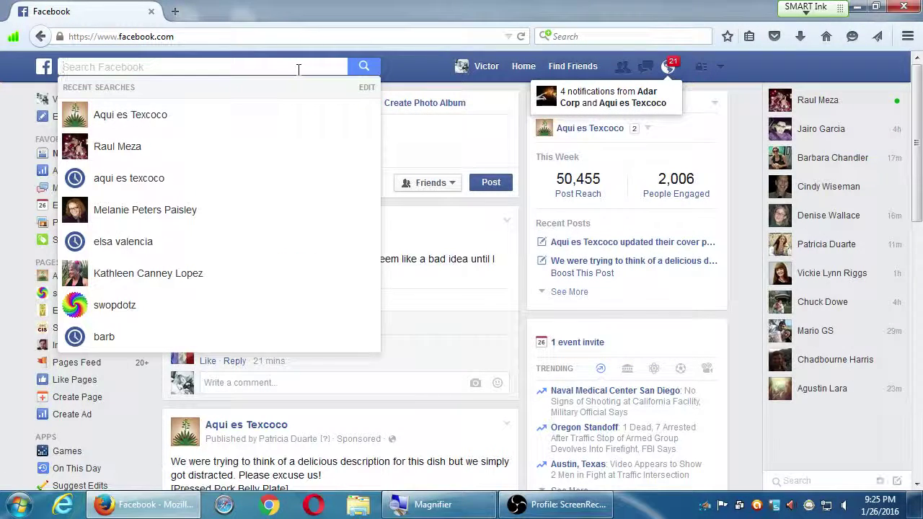